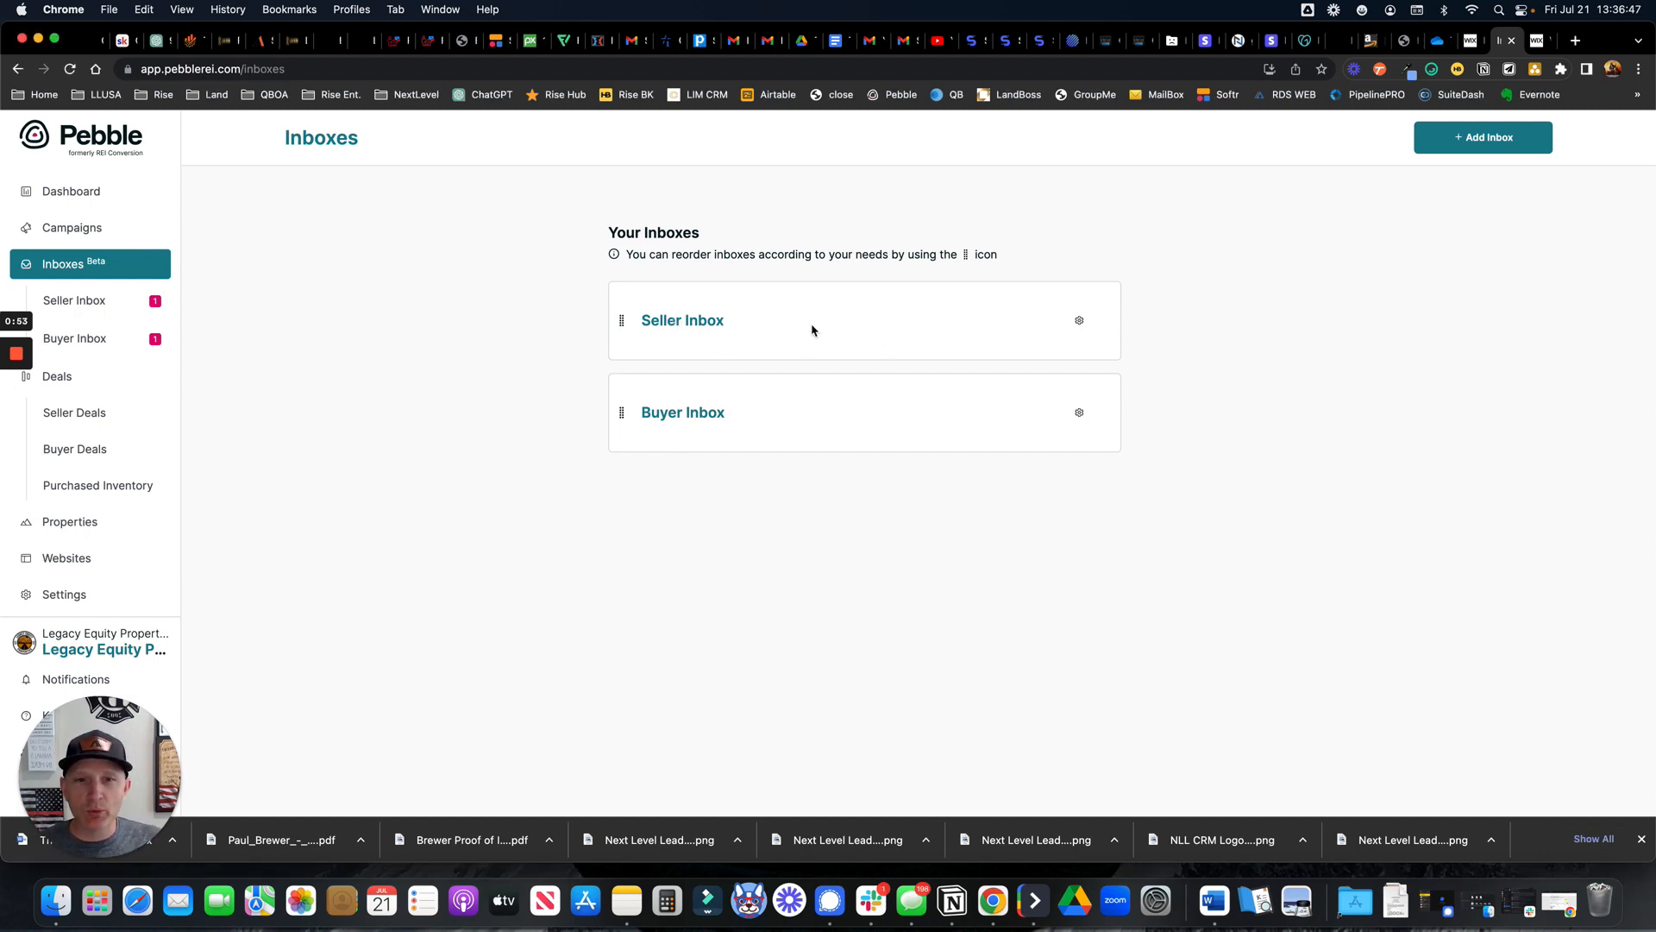
Open Pebble's Seller Inbox settings, scroll to its lead forms, and dismiss the feature-update popup
{"action": "left_click", "coordinate": [685, 323]}
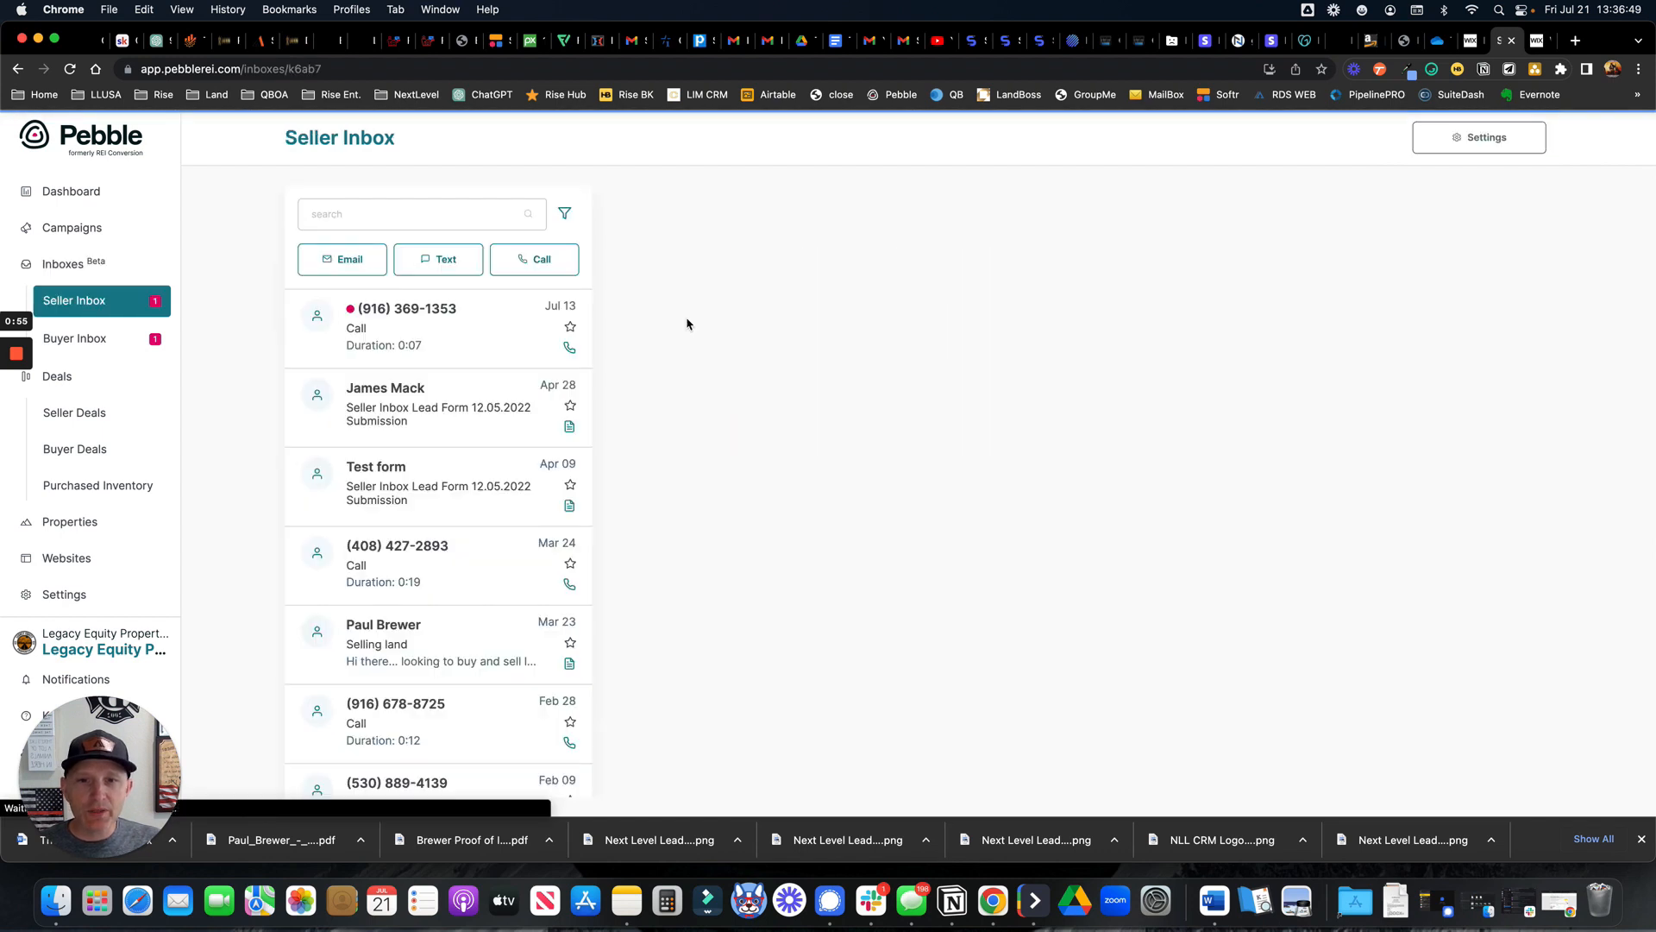
{"action": "left_click", "coordinate": [1481, 141]}
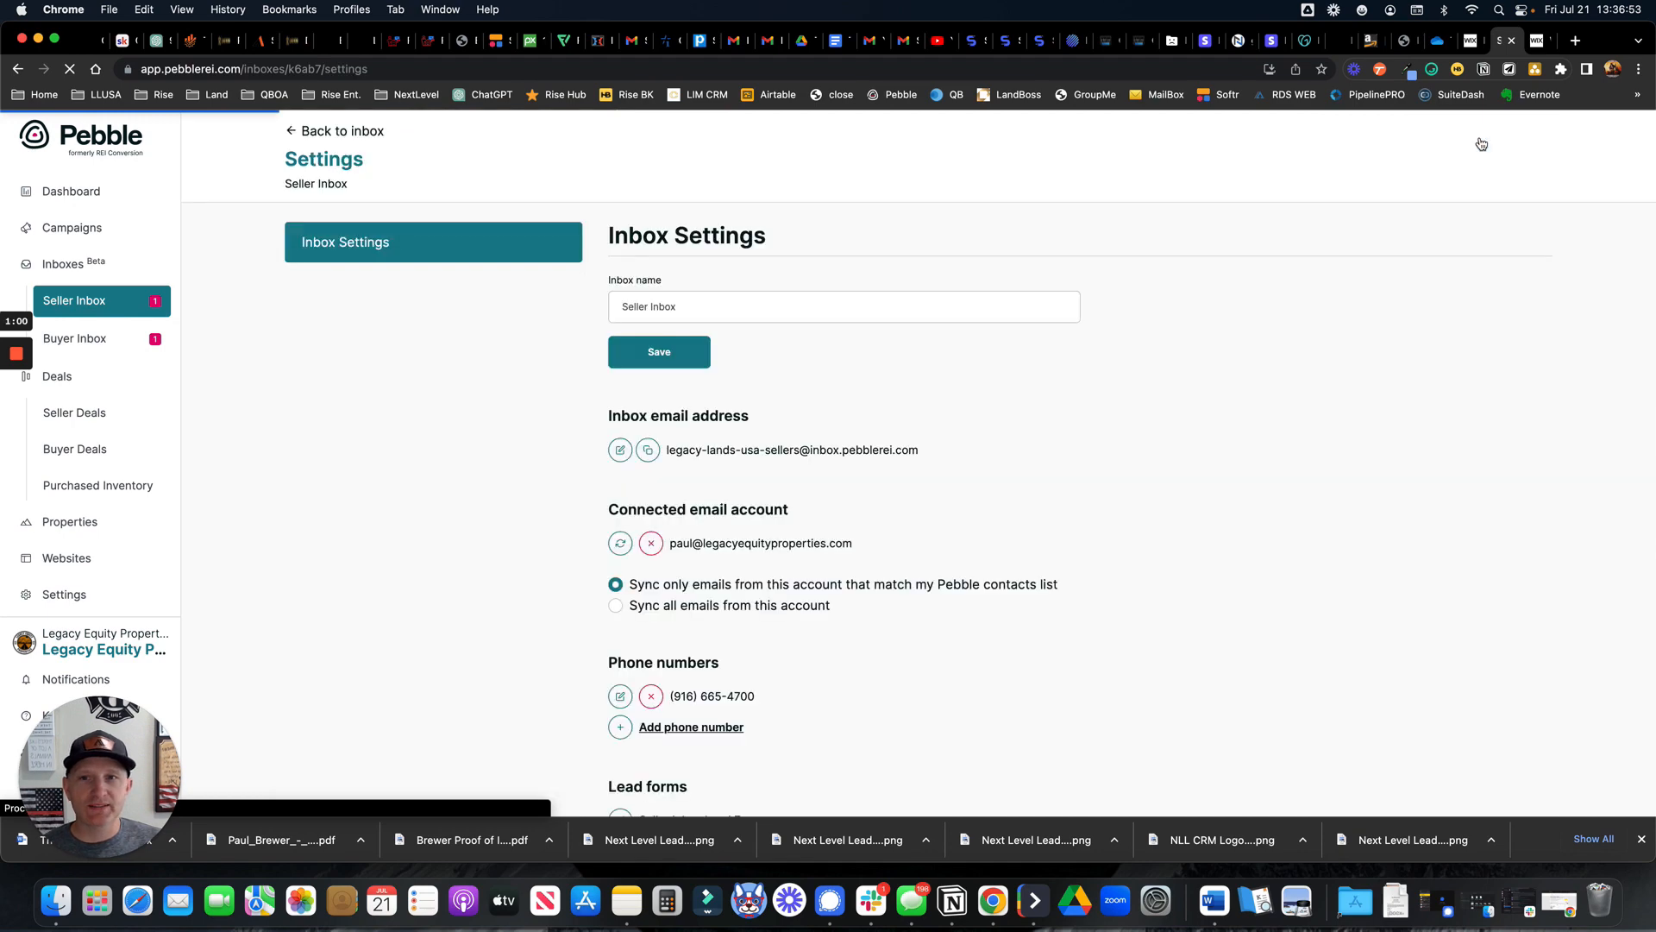
{"action": "scroll", "coordinate": [1142, 425], "scroll_direction": "down", "scroll_amount": 5}
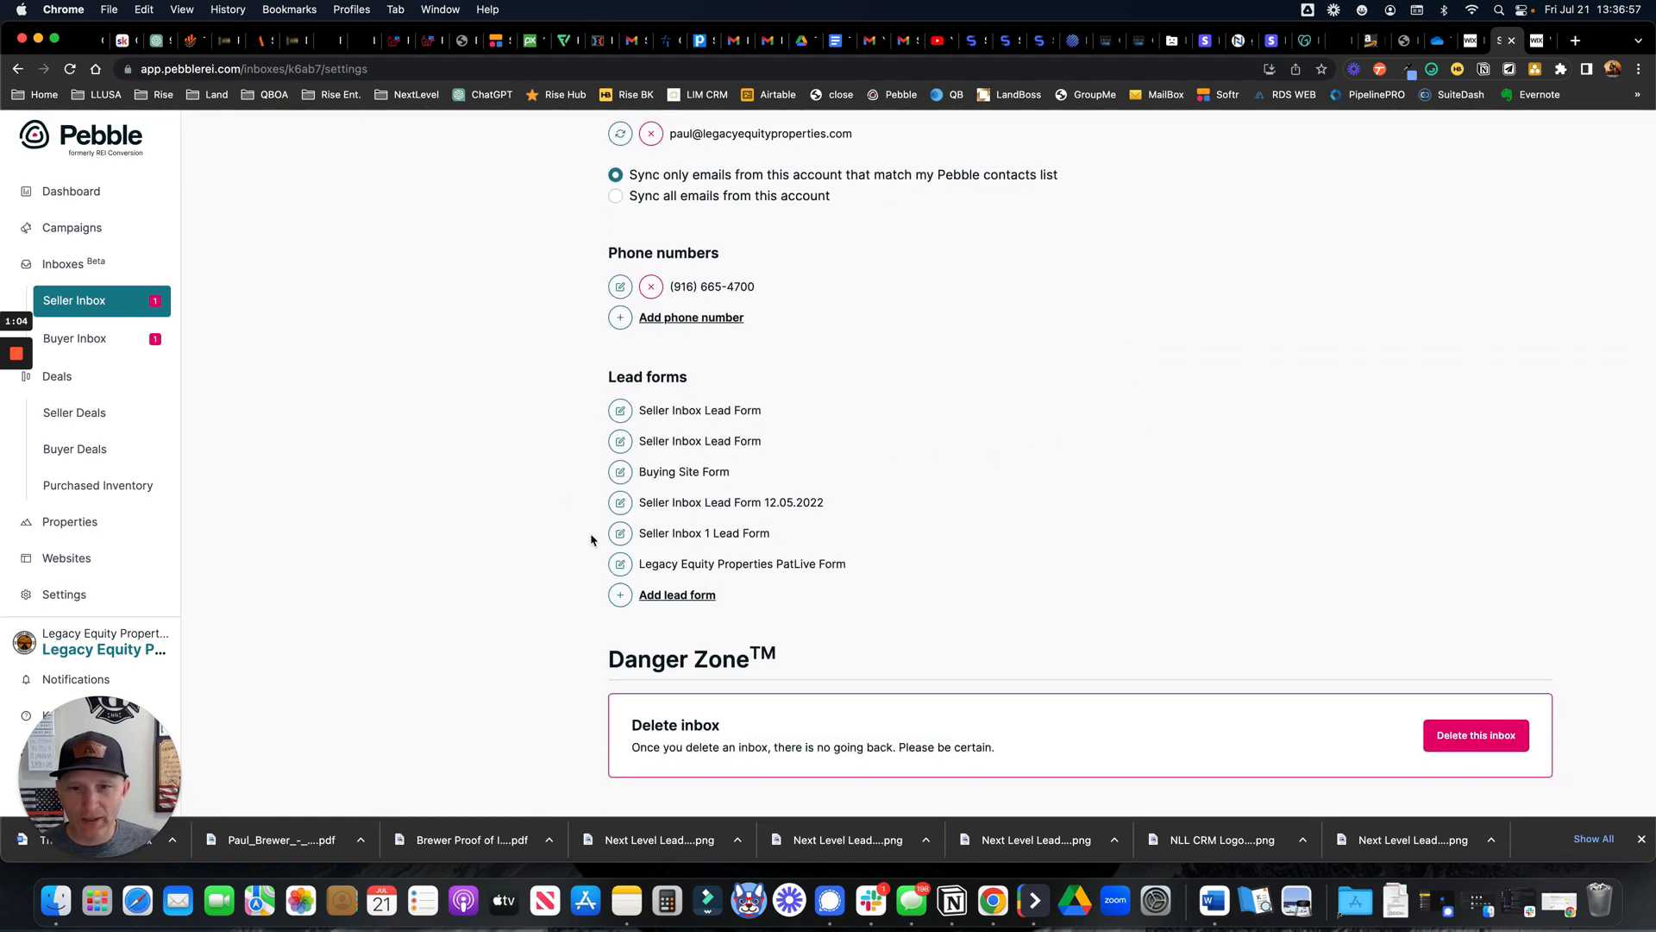
{"action": "left_click", "coordinate": [677, 594]}
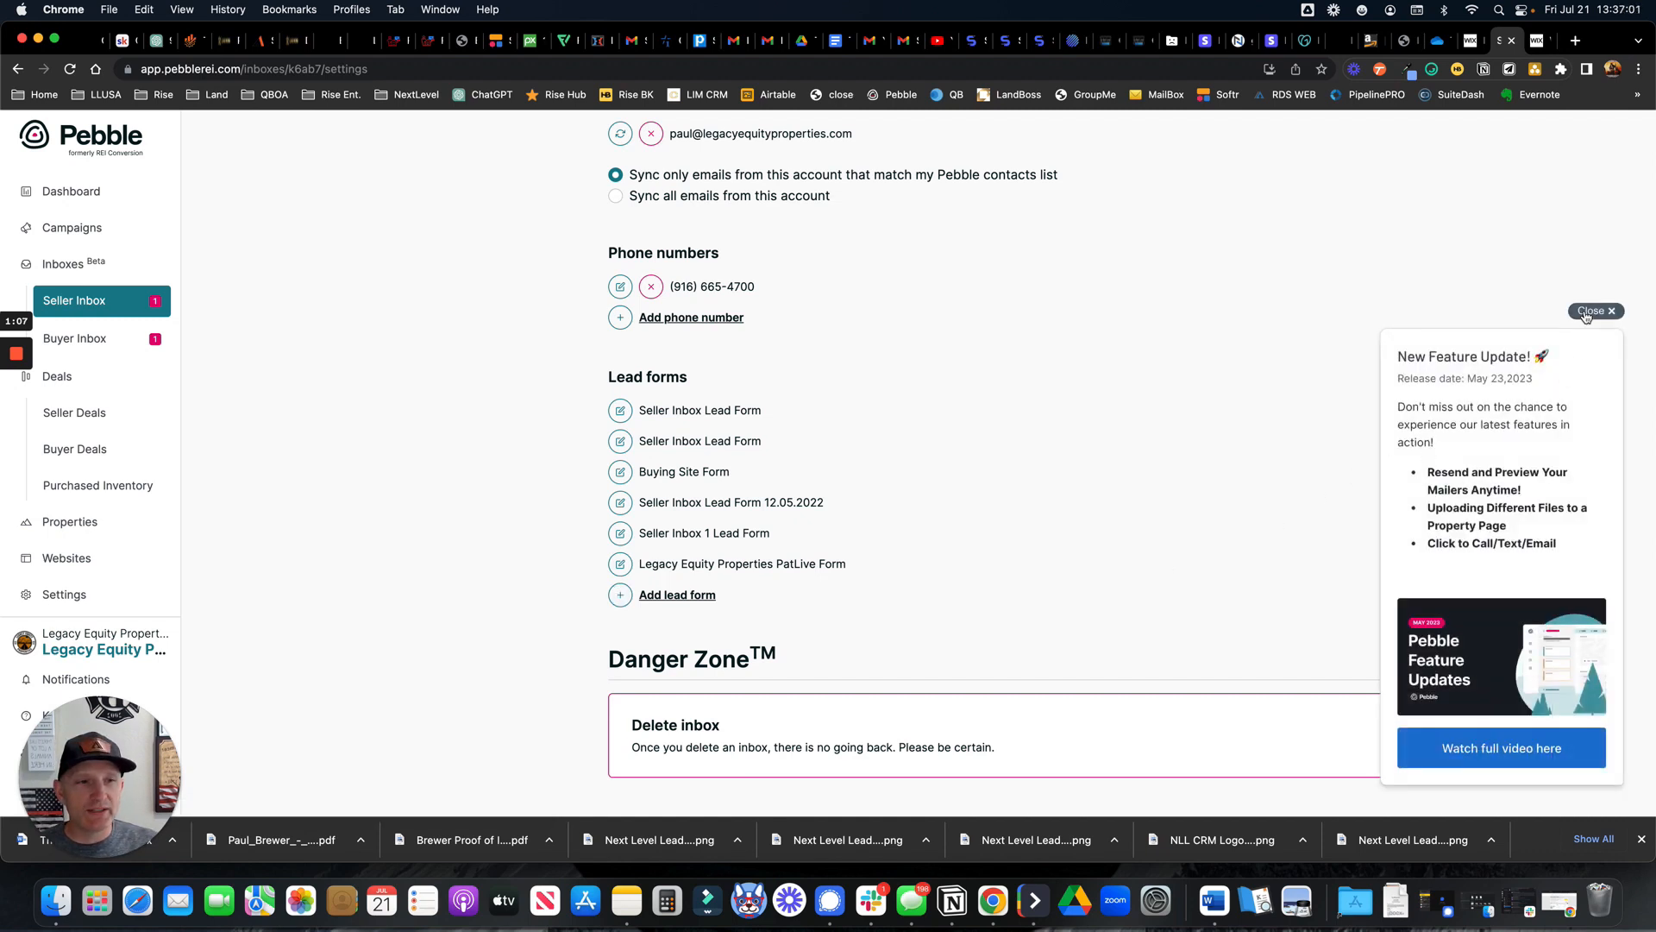
{"action": "left_click", "coordinate": [1594, 314]}
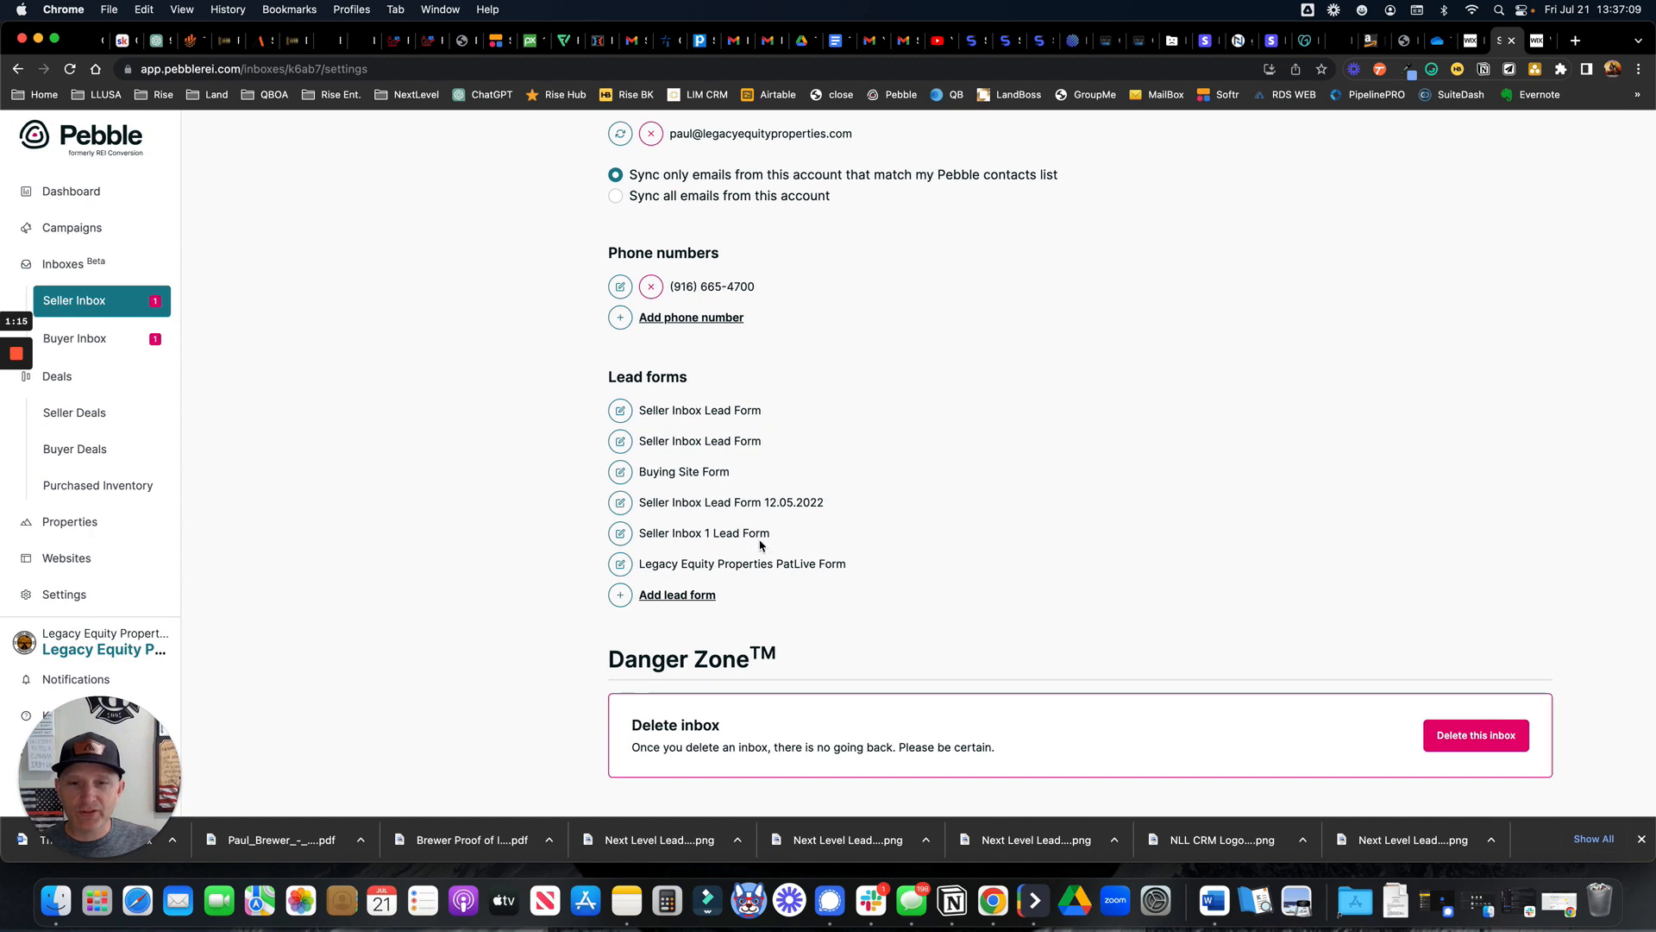
Open Seller Inbox Lead Form 12.05.2022 and start creating its embed code
{"action": "left_click", "coordinate": [620, 503]}
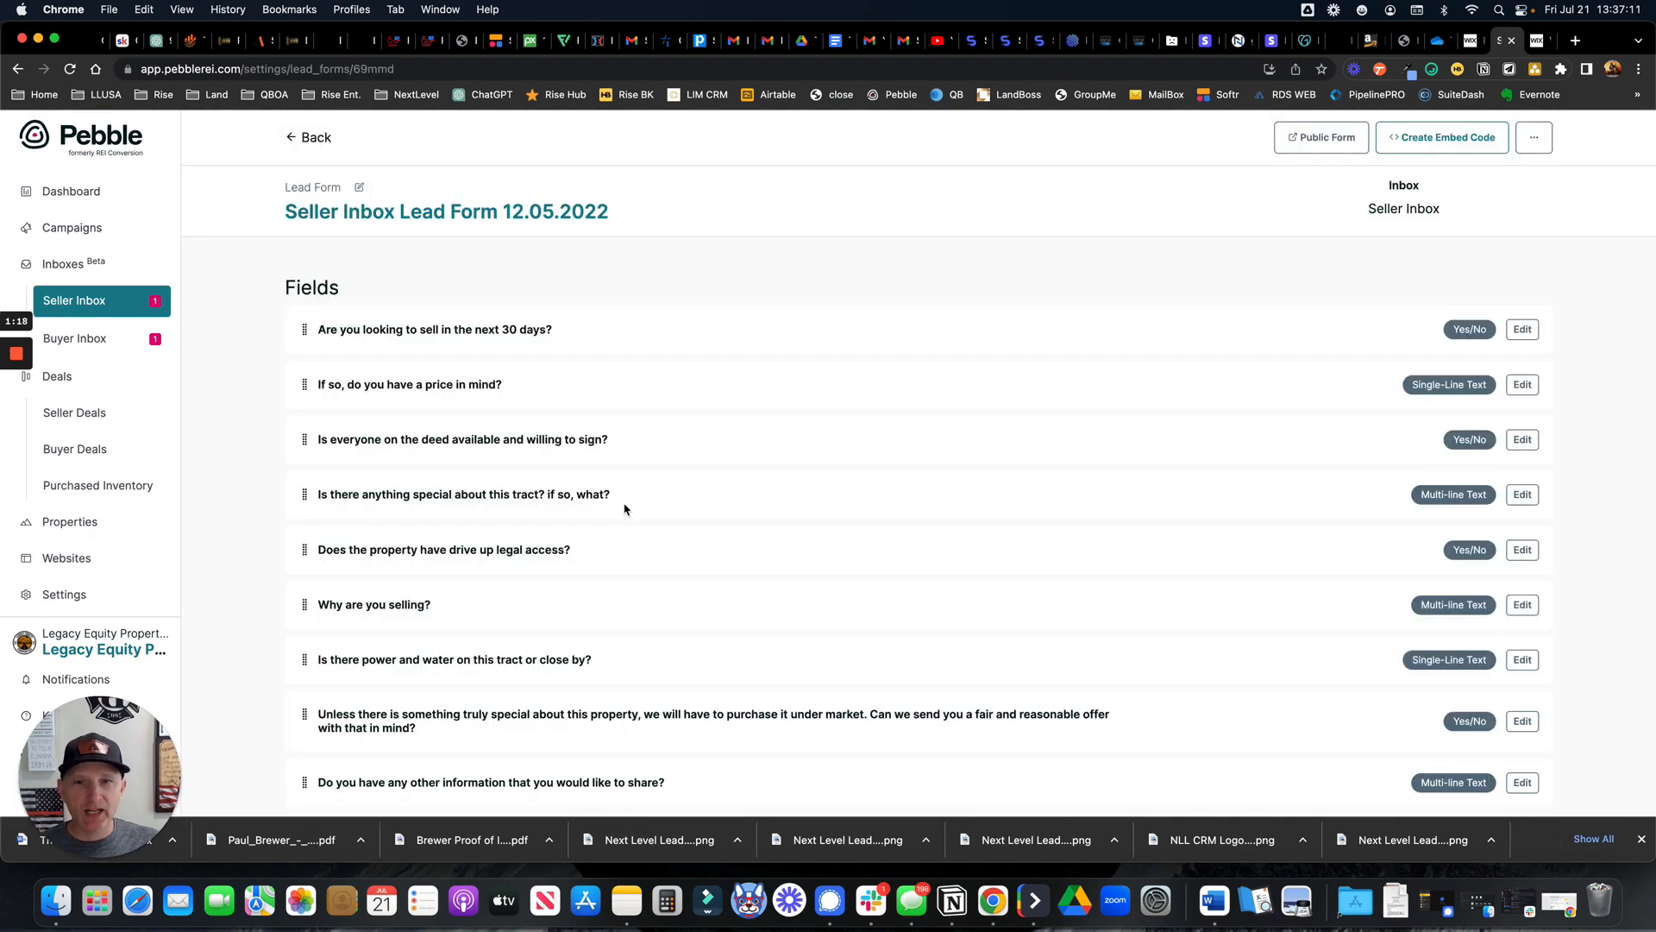
{"action": "scroll", "coordinate": [616, 508], "scroll_direction": "down", "scroll_amount": 2}
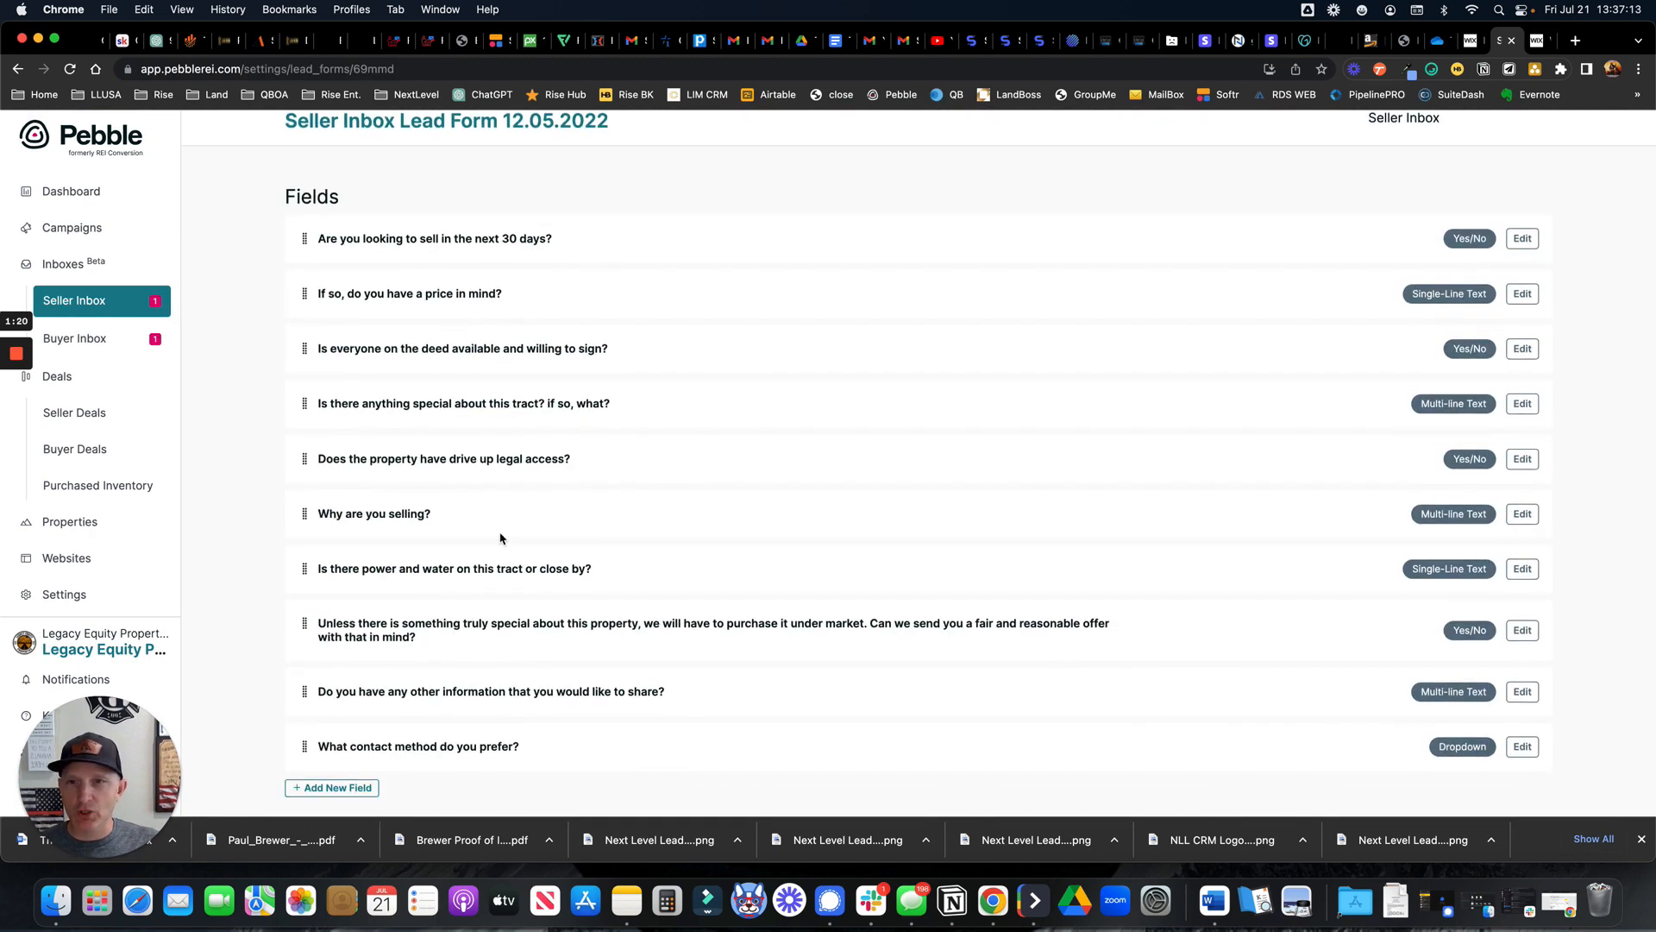
{"action": "scroll", "coordinate": [584, 403], "scroll_direction": "up", "scroll_amount": 3}
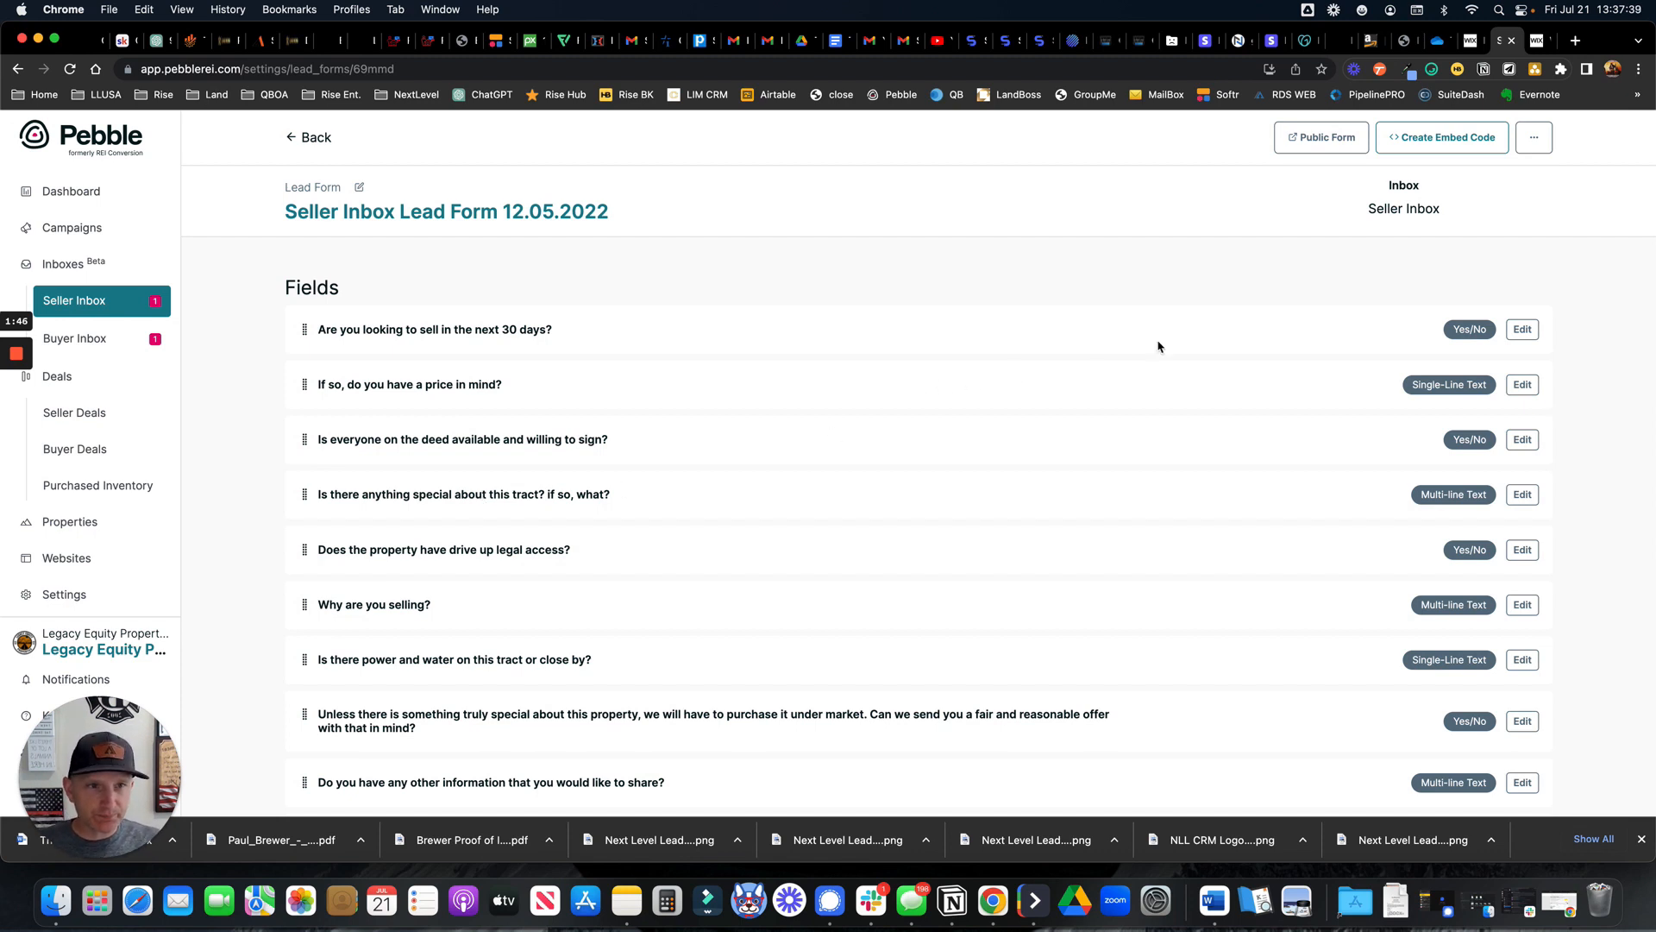
{"action": "left_click", "coordinate": [1447, 142]}
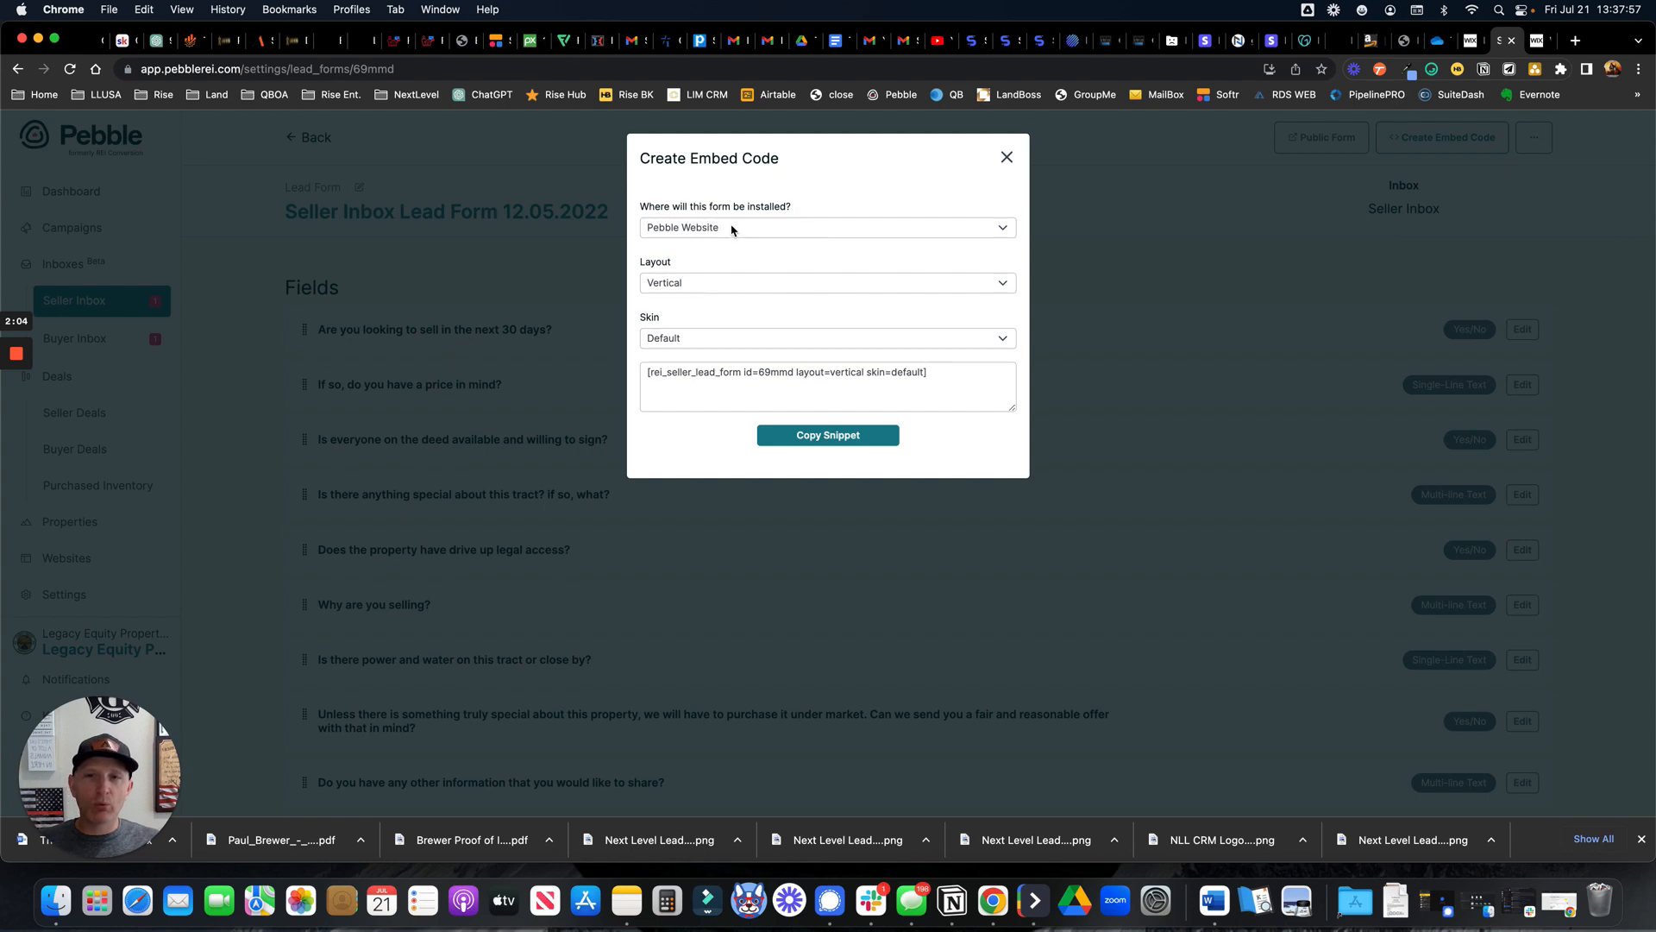
Keep Pebble Website install and Vertical layout, and change the embed skin to Bold
{"action": "left_click", "coordinate": [782, 228]}
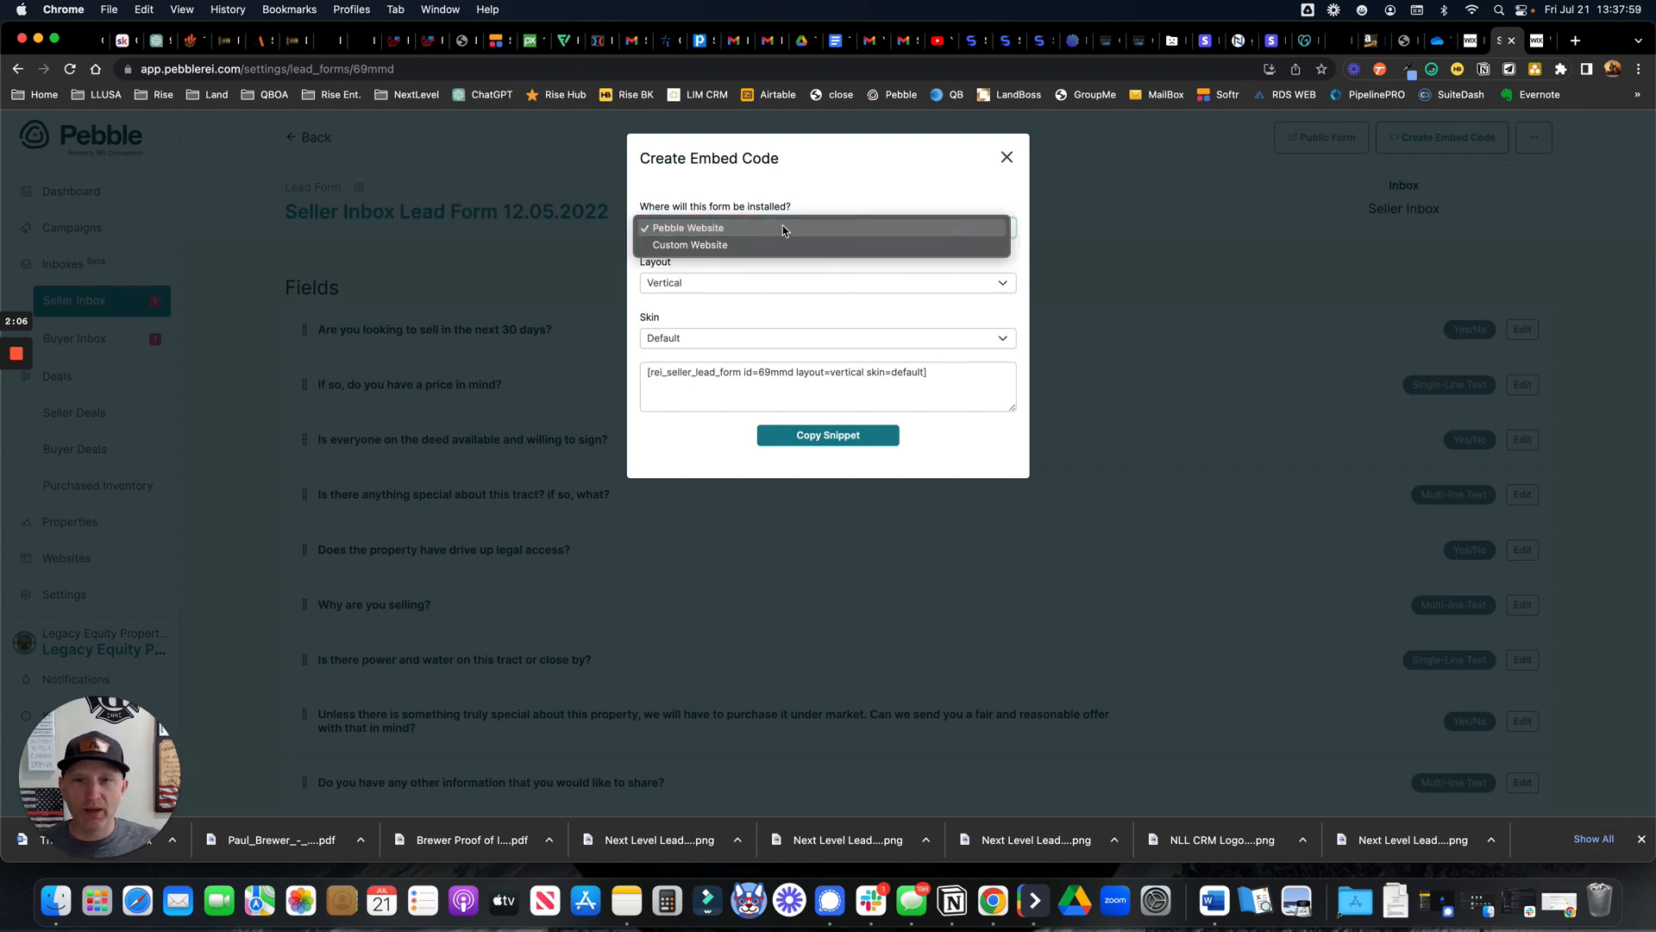
{"action": "left_click", "coordinate": [717, 229]}
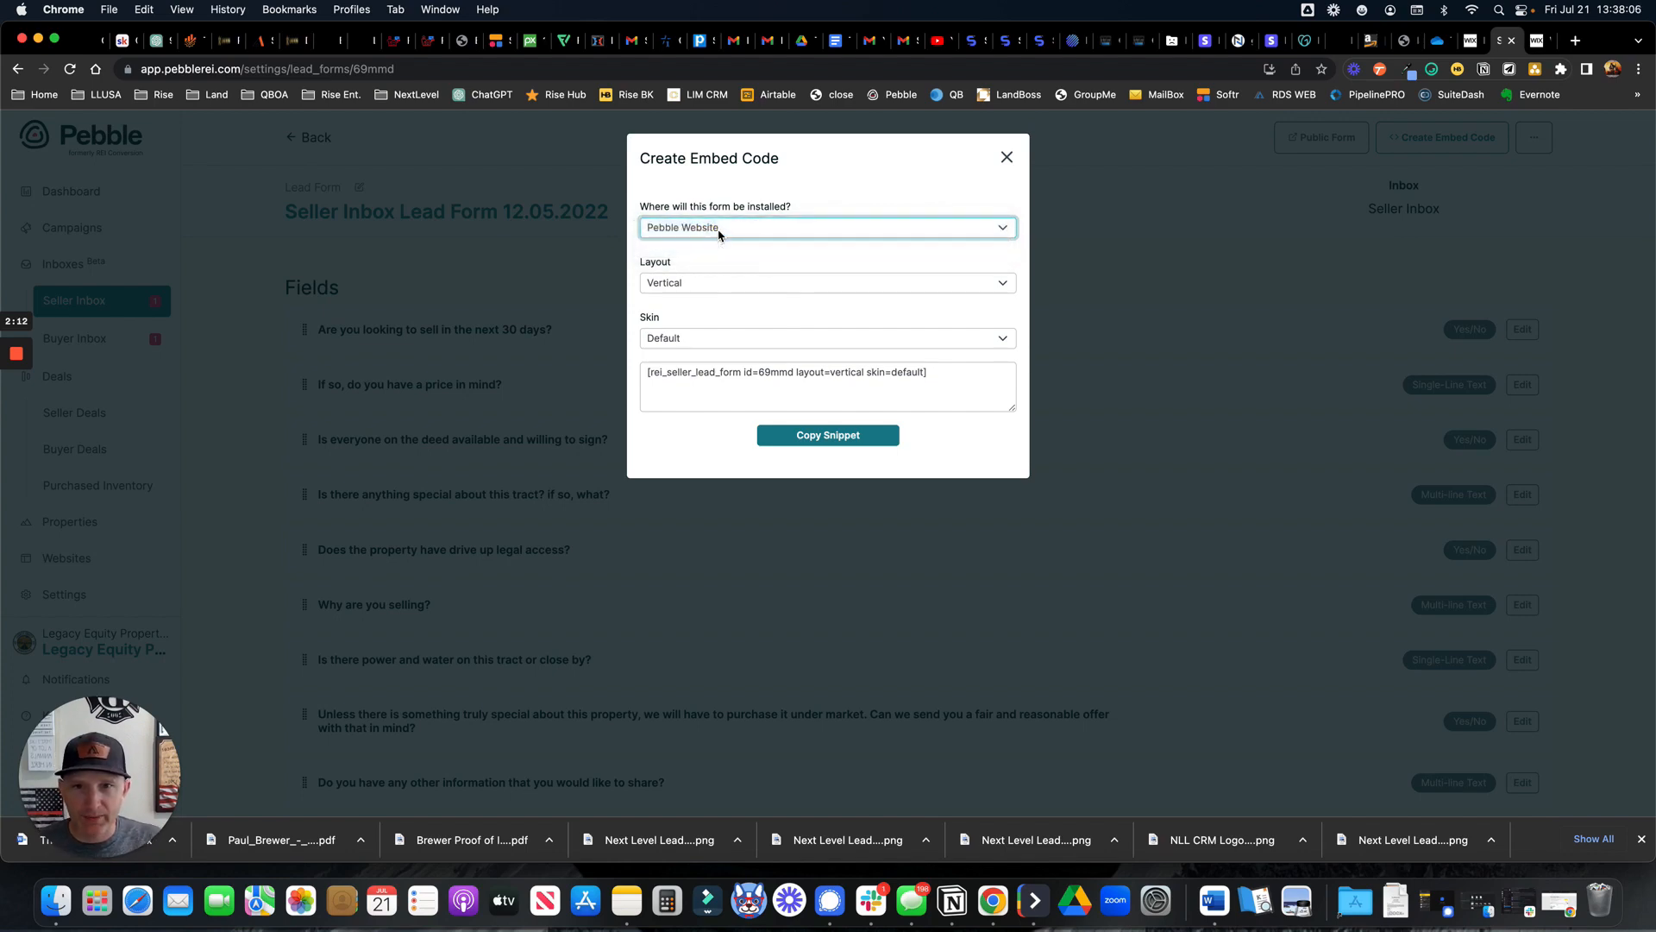
{"action": "left_click", "coordinate": [663, 288]}
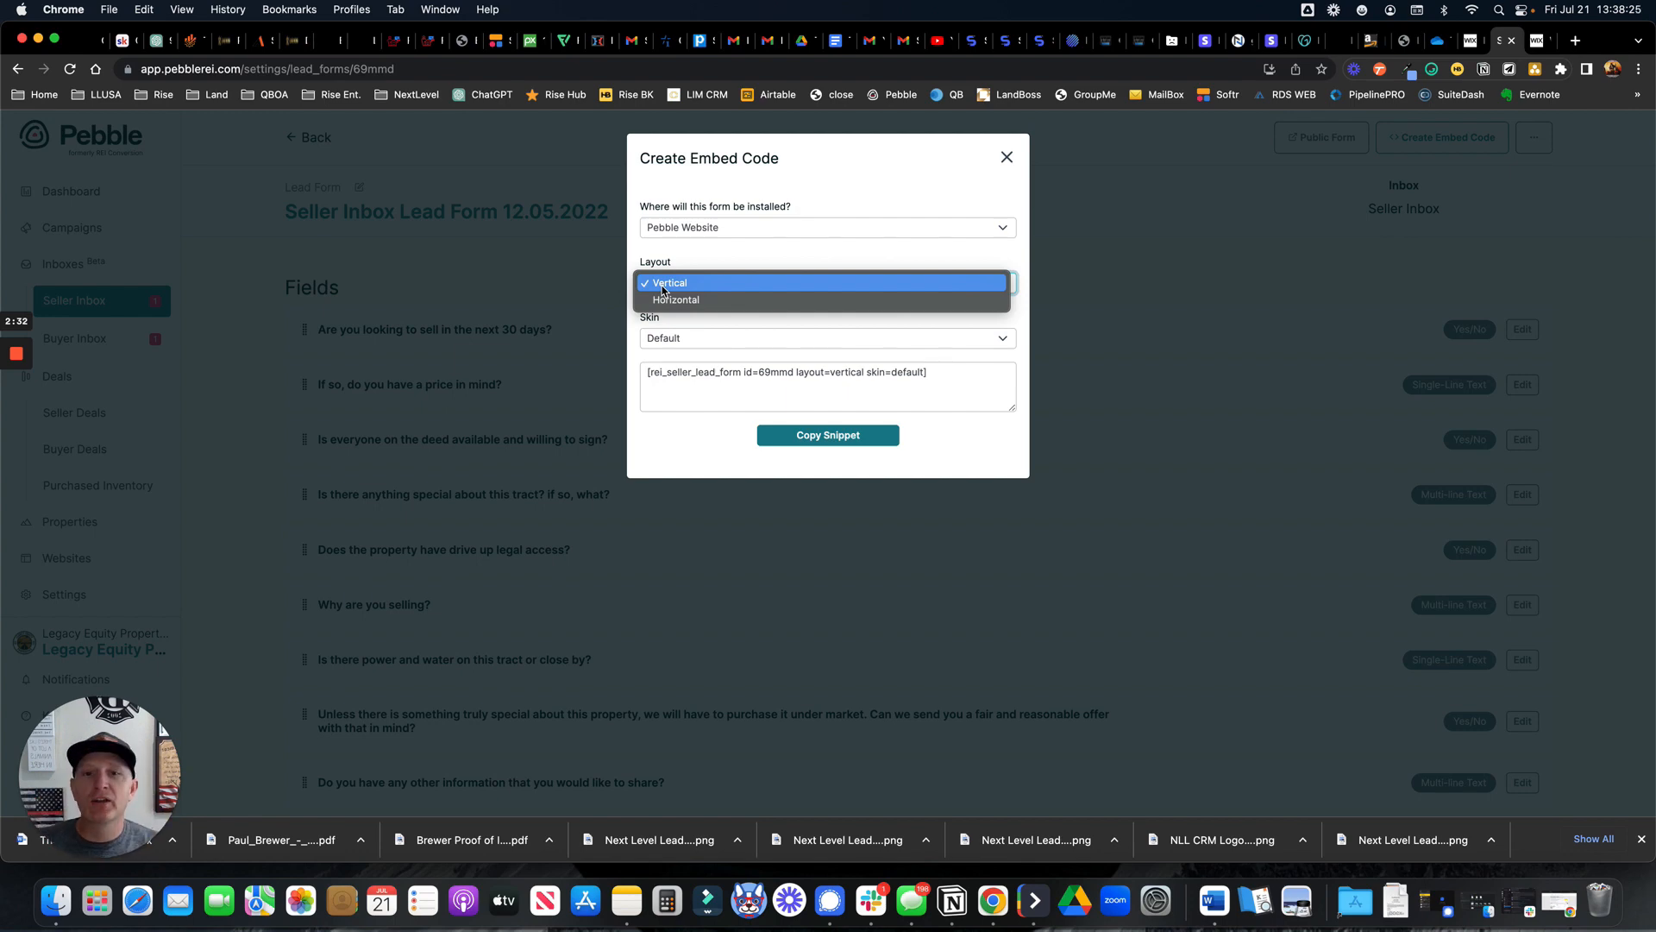
{"action": "left_click", "coordinate": [684, 267]}
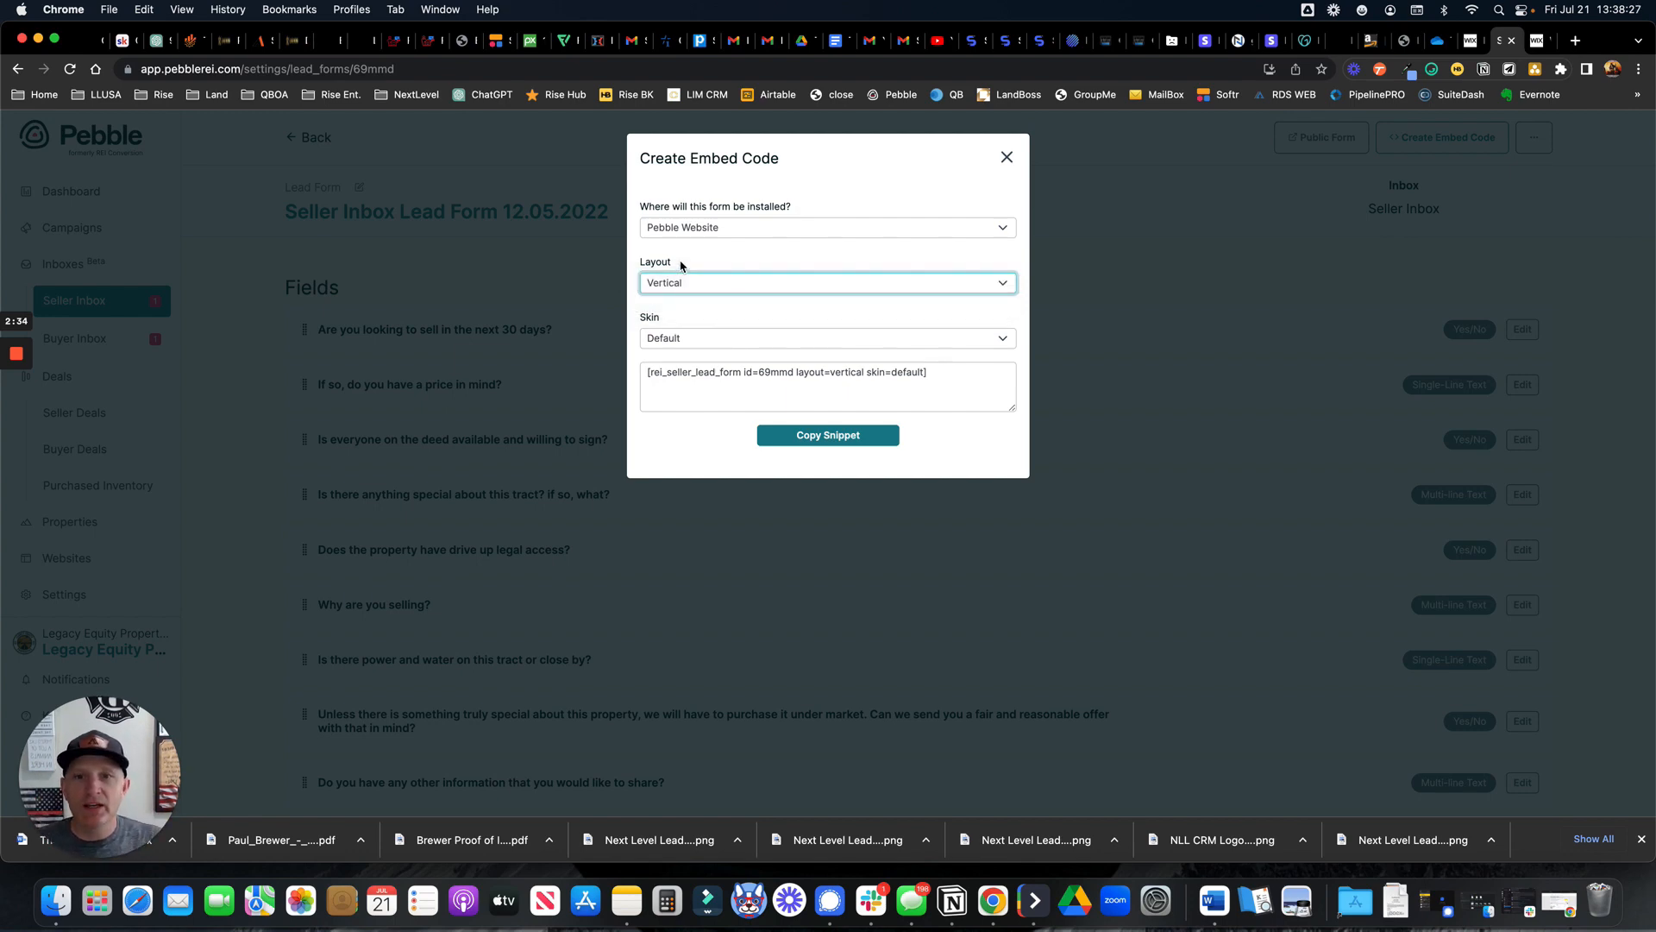
{"action": "left_click", "coordinate": [688, 340]}
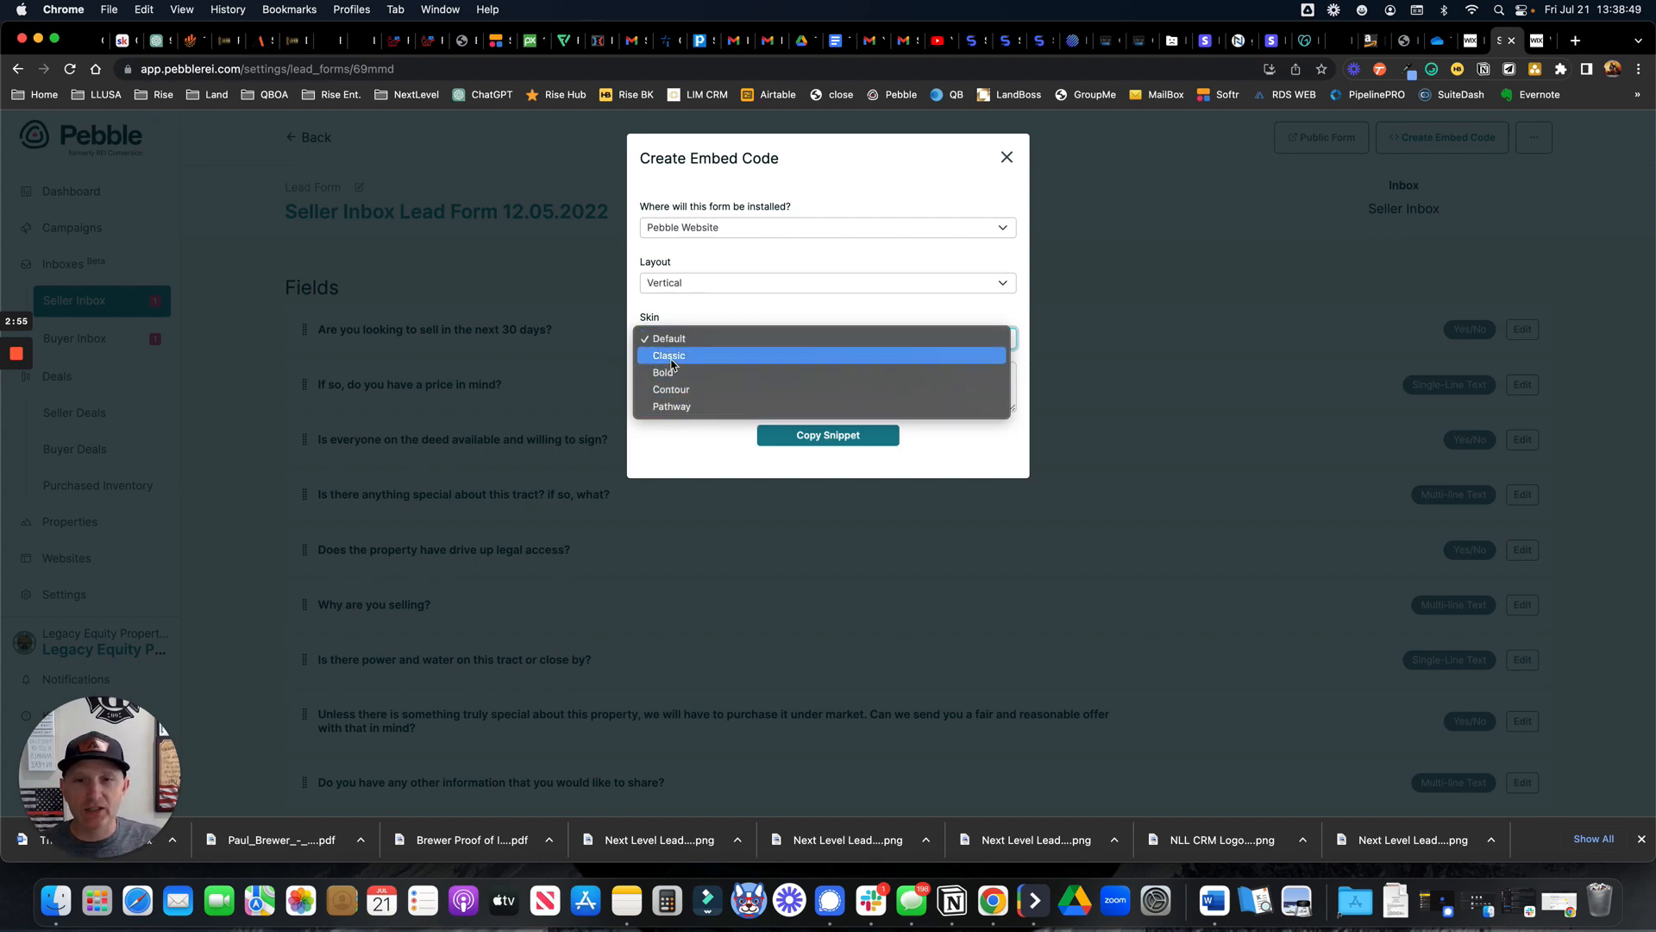
{"action": "left_click", "coordinate": [671, 359]}
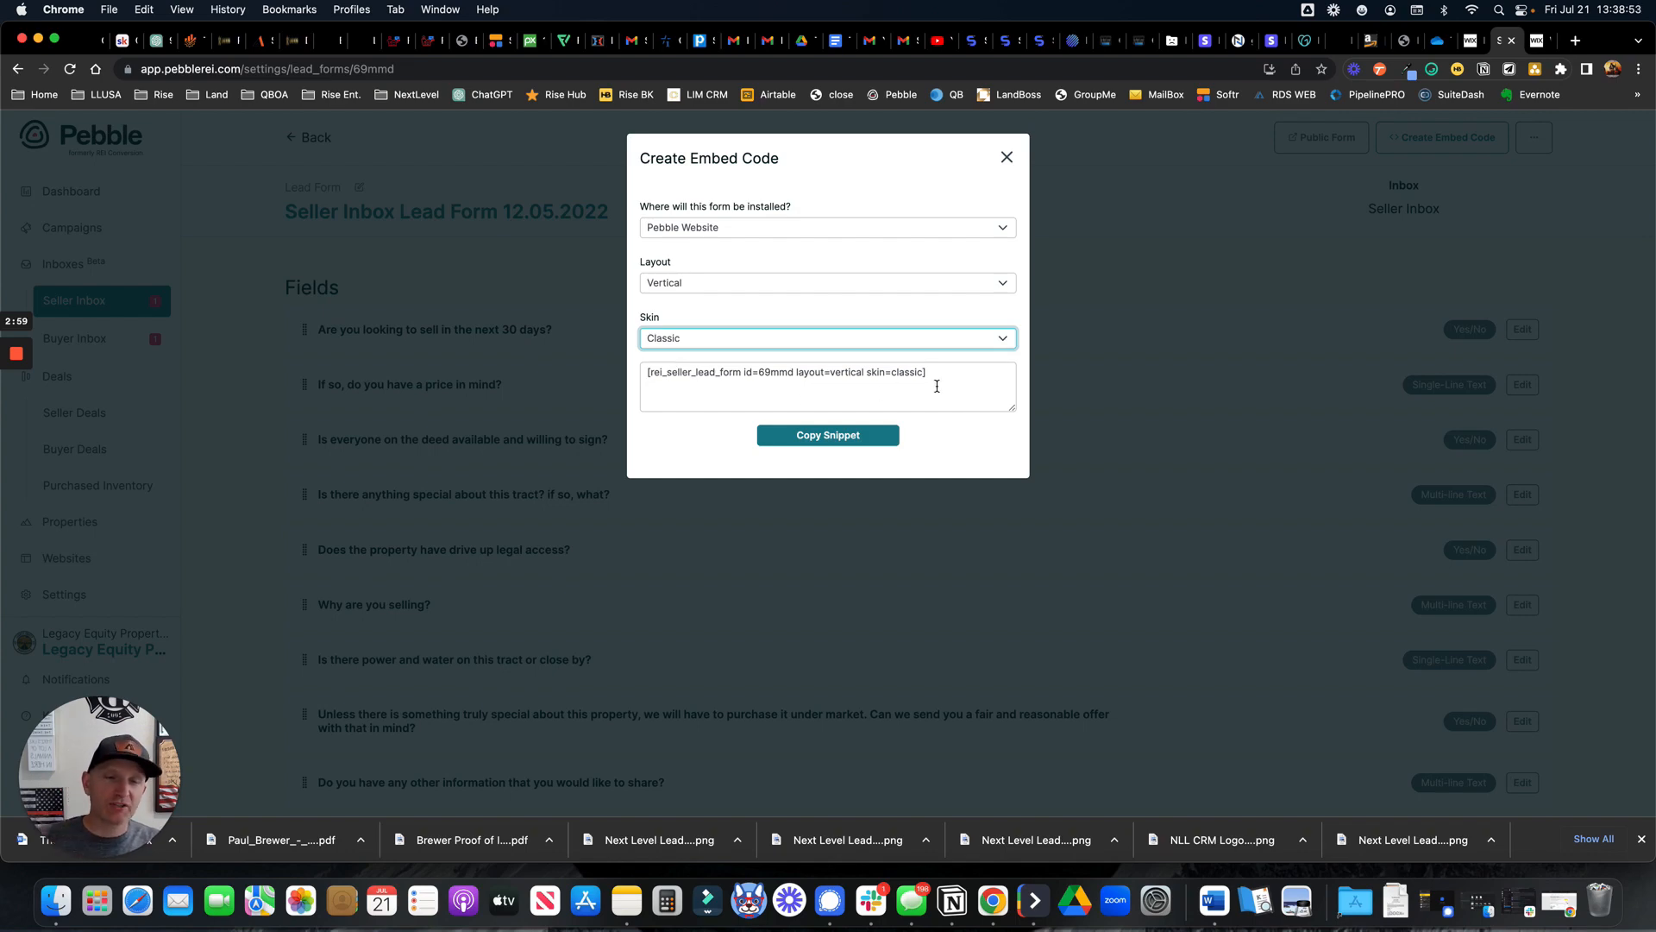
{"action": "left_click", "coordinate": [724, 341]}
{"action": "left_click", "coordinate": [704, 355]}
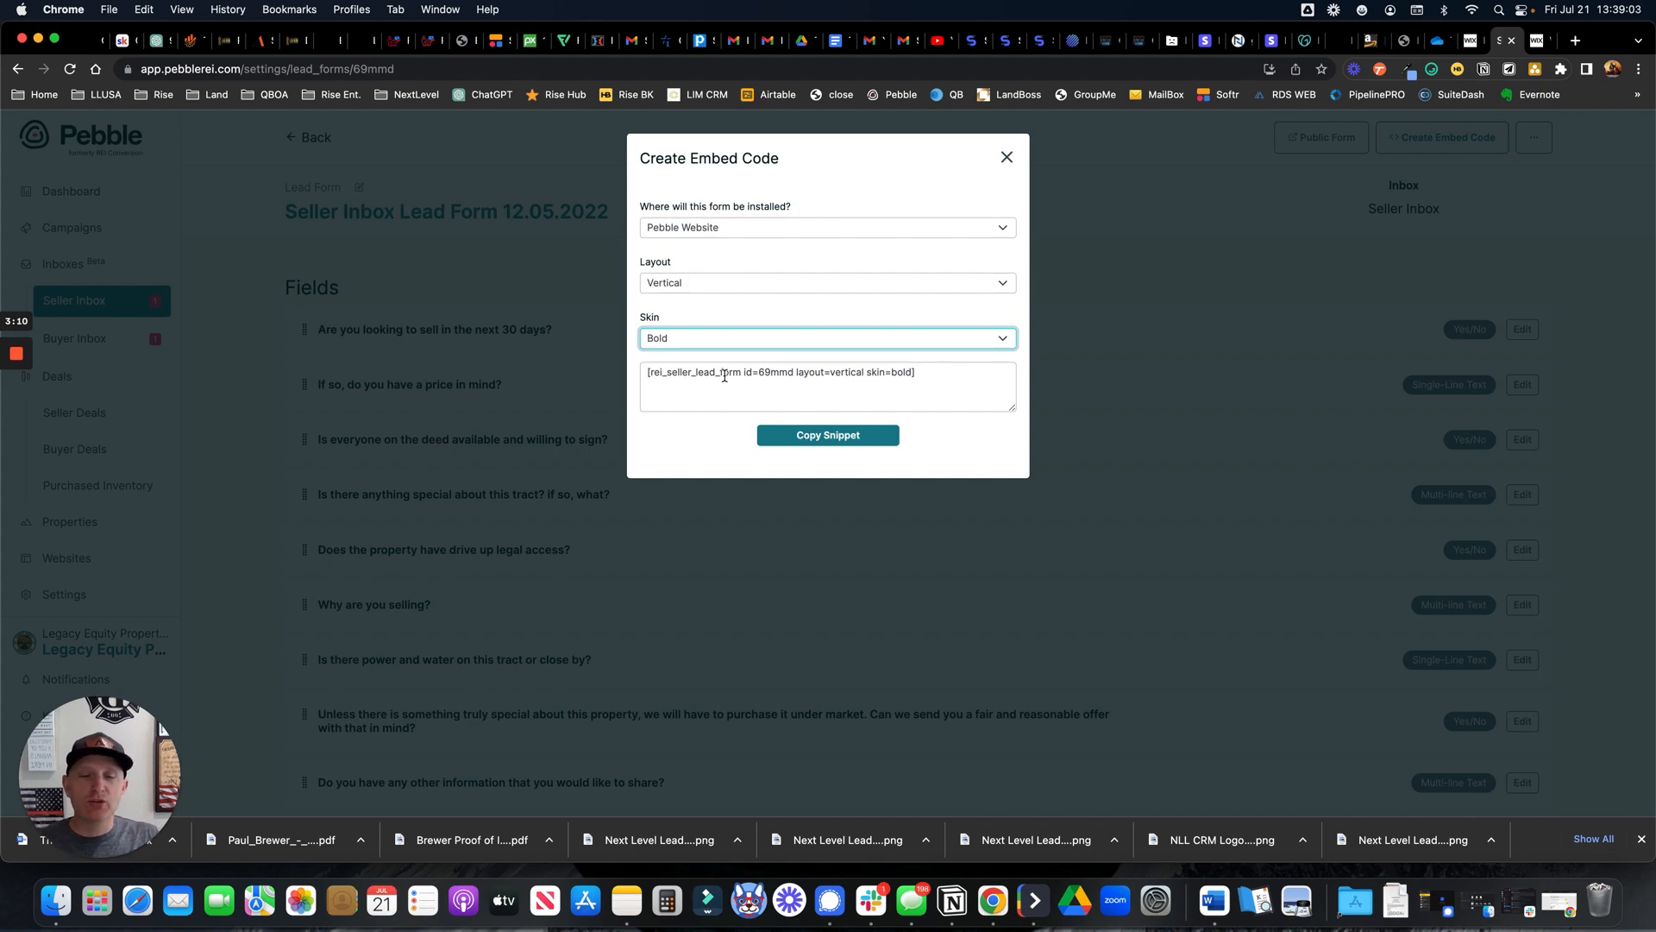
{"action": "left_click", "coordinate": [752, 227]}
Set the embed code's install destination to Custom Website
{"action": "left_click", "coordinate": [720, 244]}
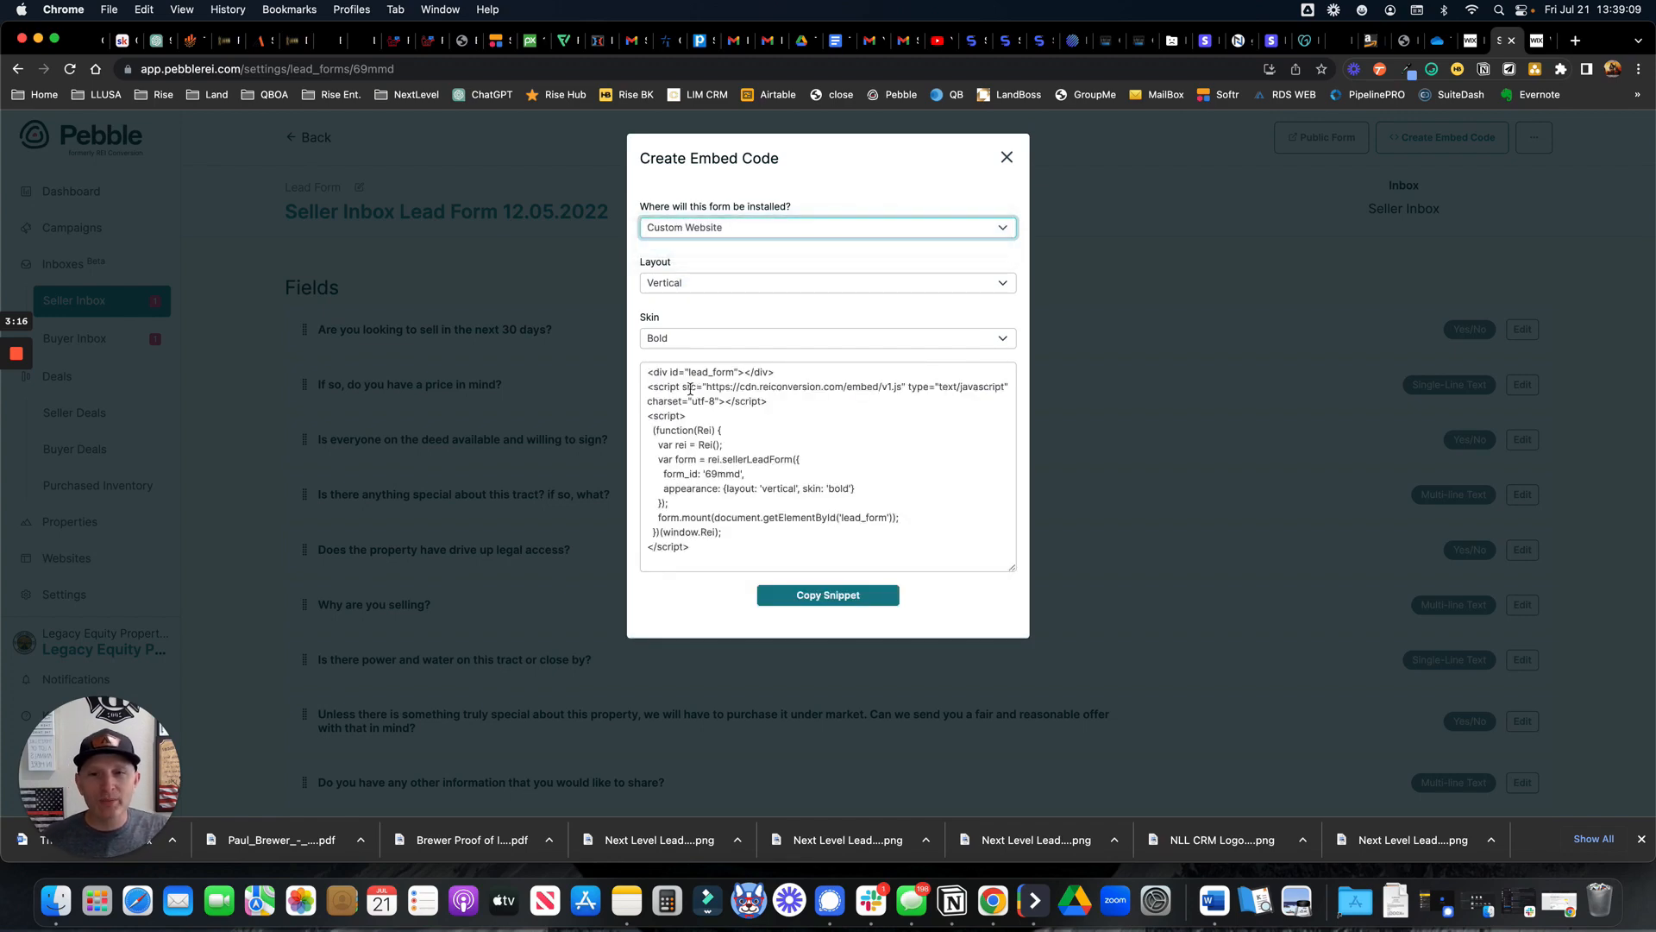
{"action": "left_click", "coordinate": [650, 376]}
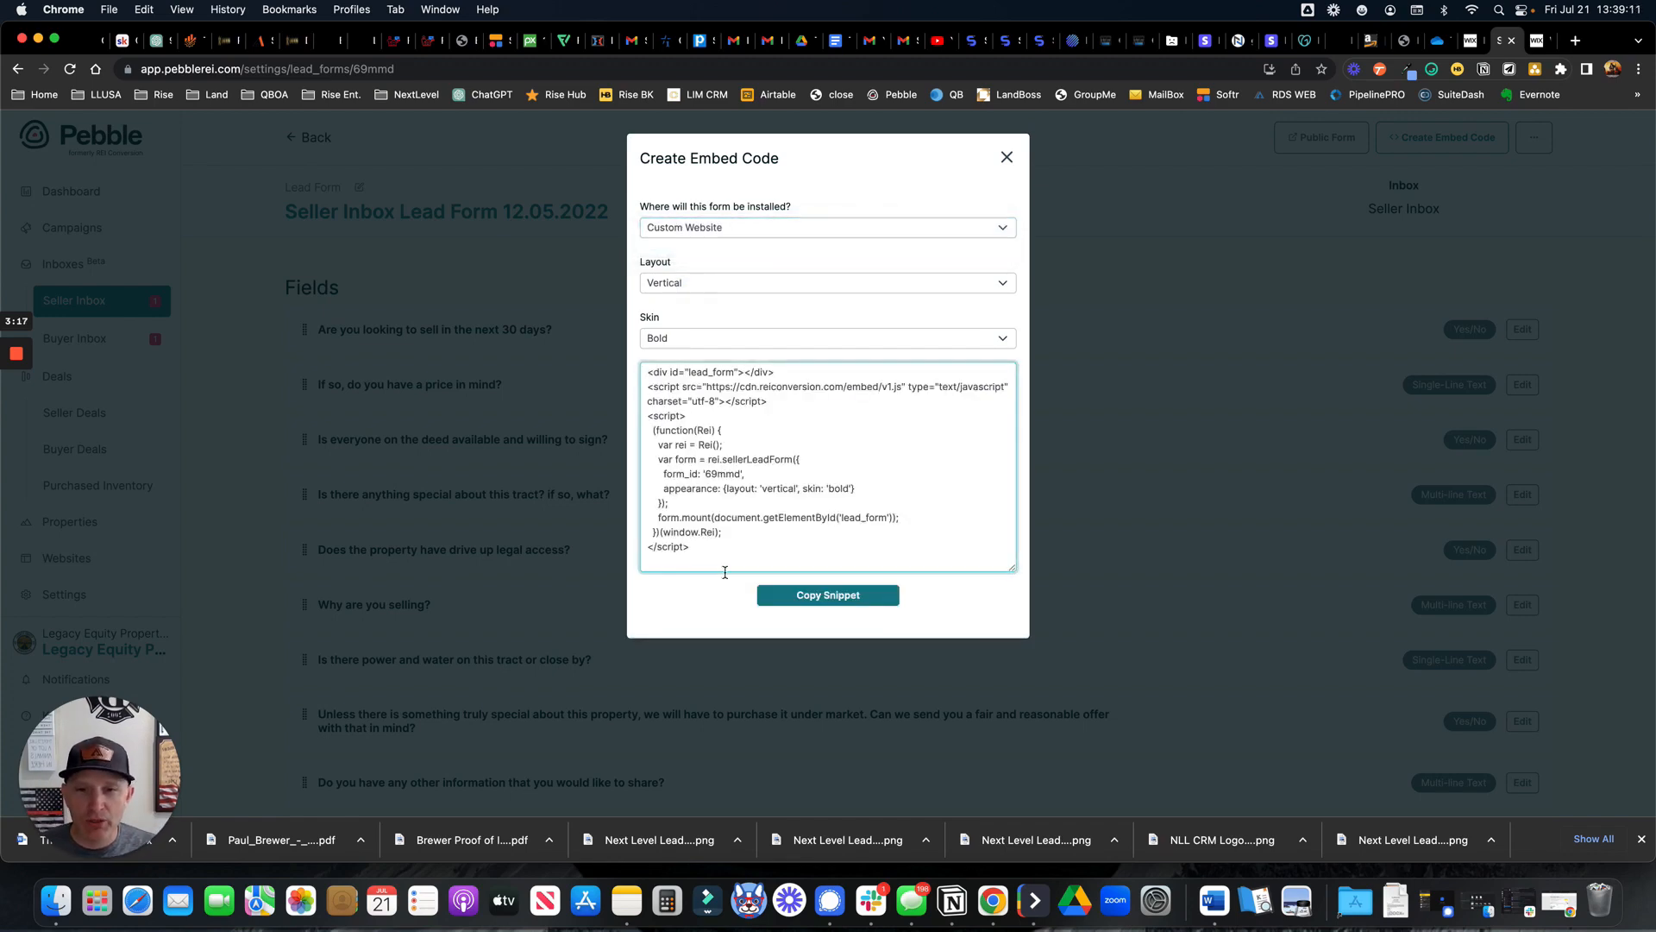
{"action": "key", "text": "super+a"}
{"action": "left_click", "coordinate": [753, 322]}
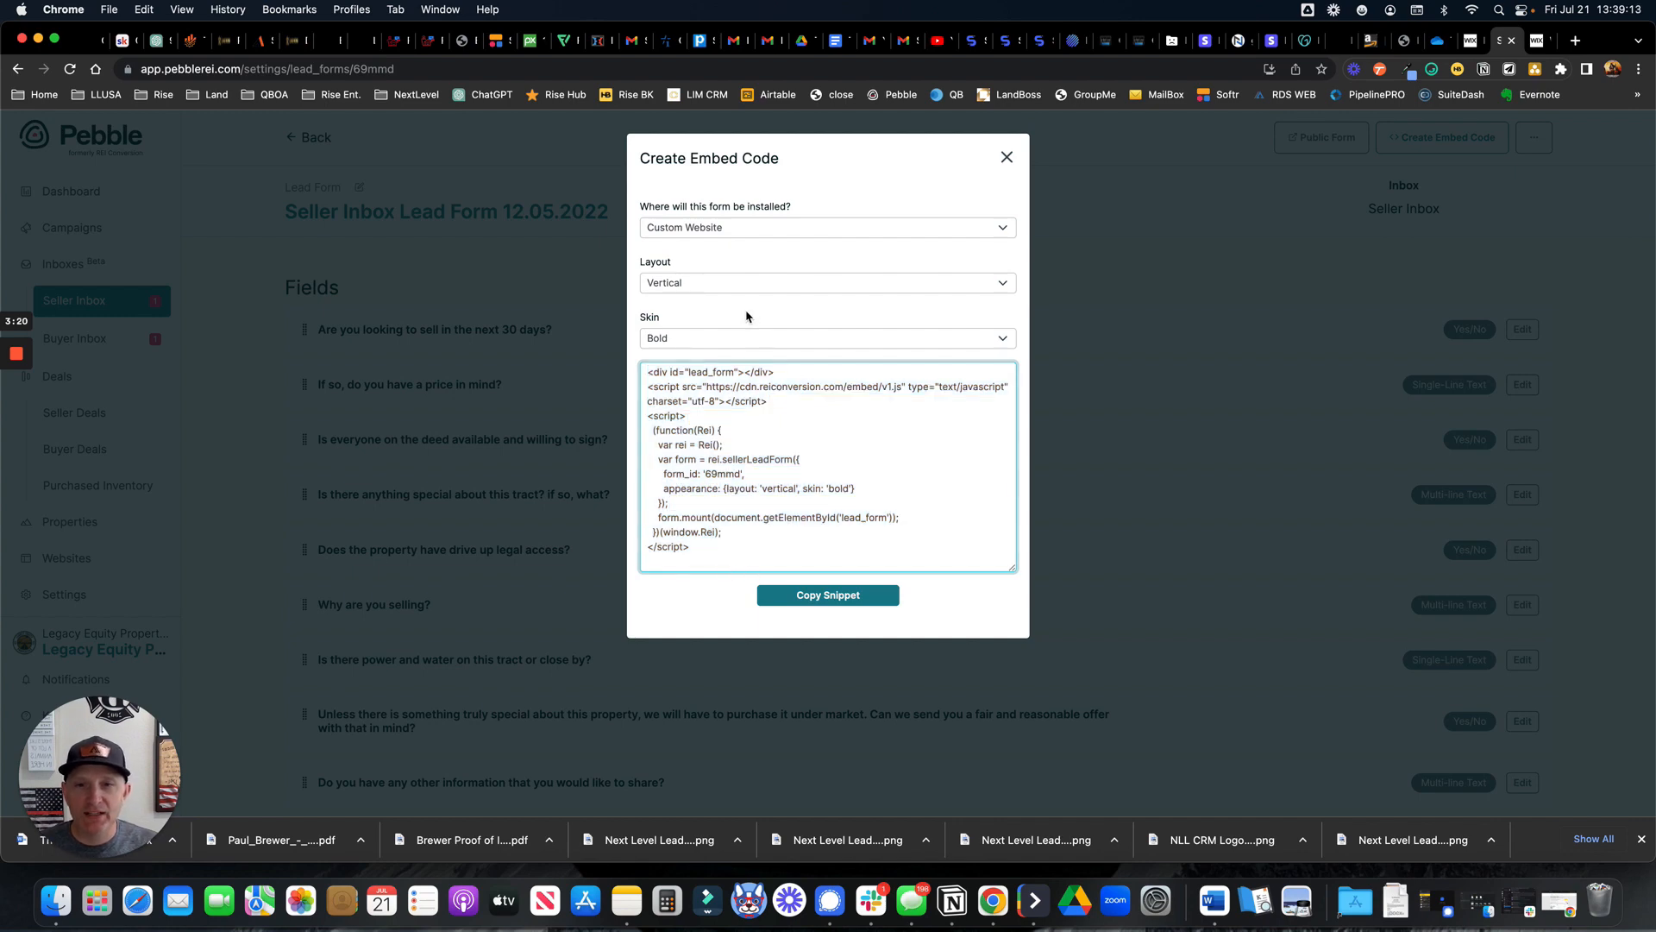
Switch the embed skin back to Default and copy the JavaScript snippet
{"action": "left_click", "coordinate": [714, 337]}
{"action": "left_click", "coordinate": [682, 305]}
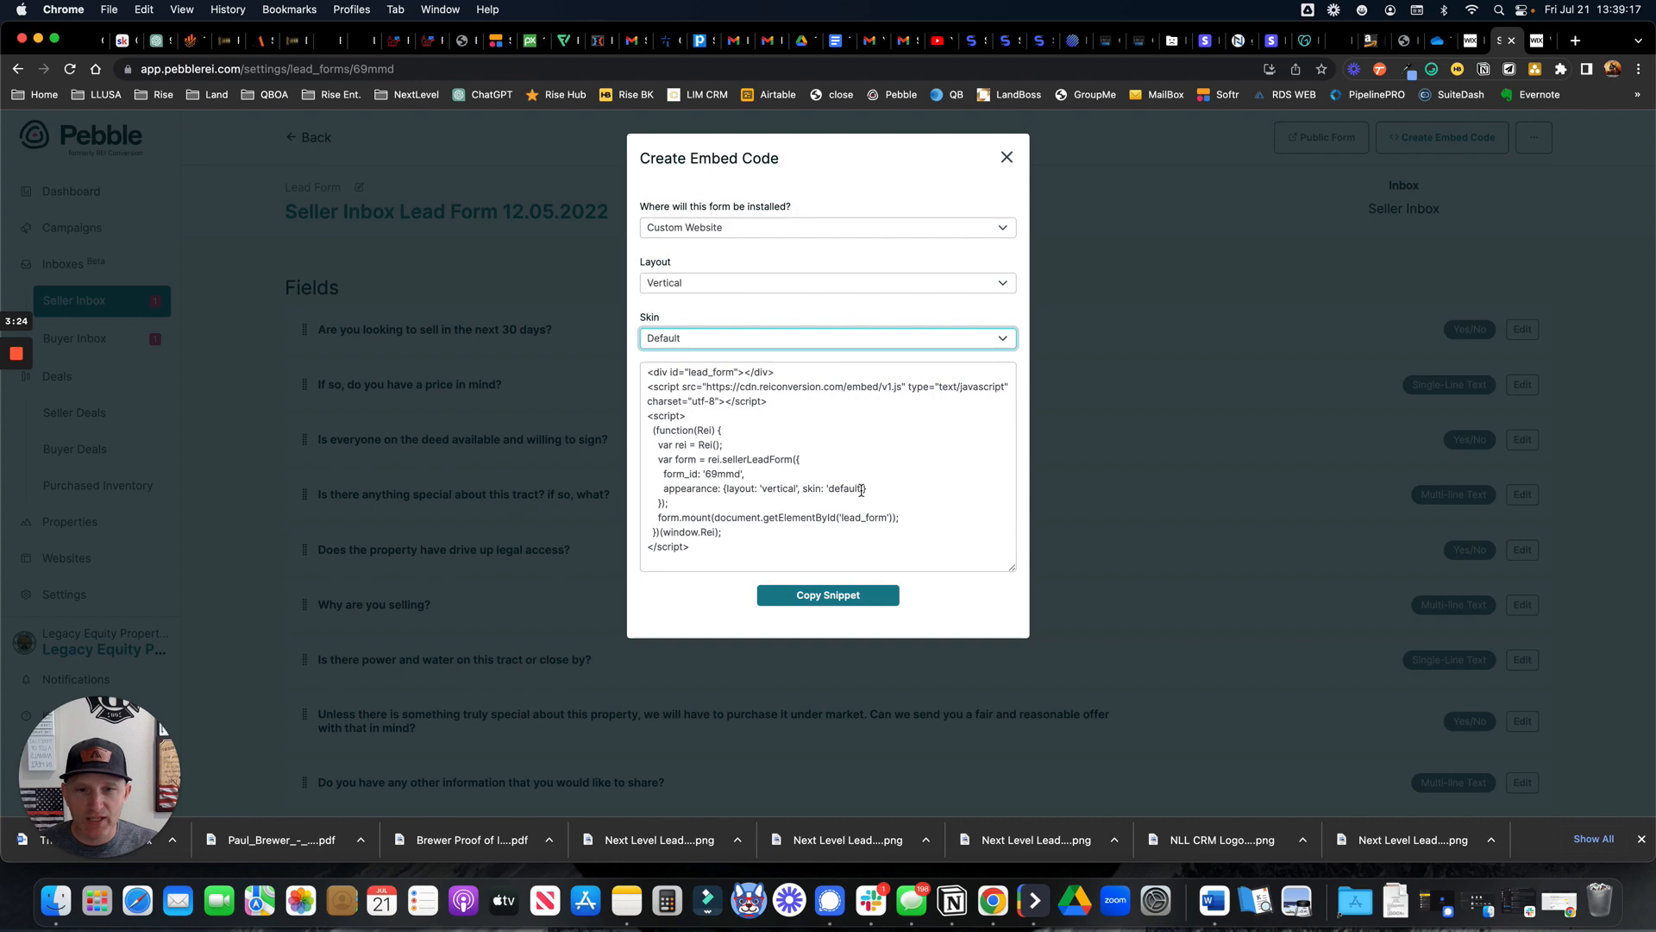
{"action": "left_click_drag", "start_coordinate": [863, 489], "coordinate": [827, 489]}
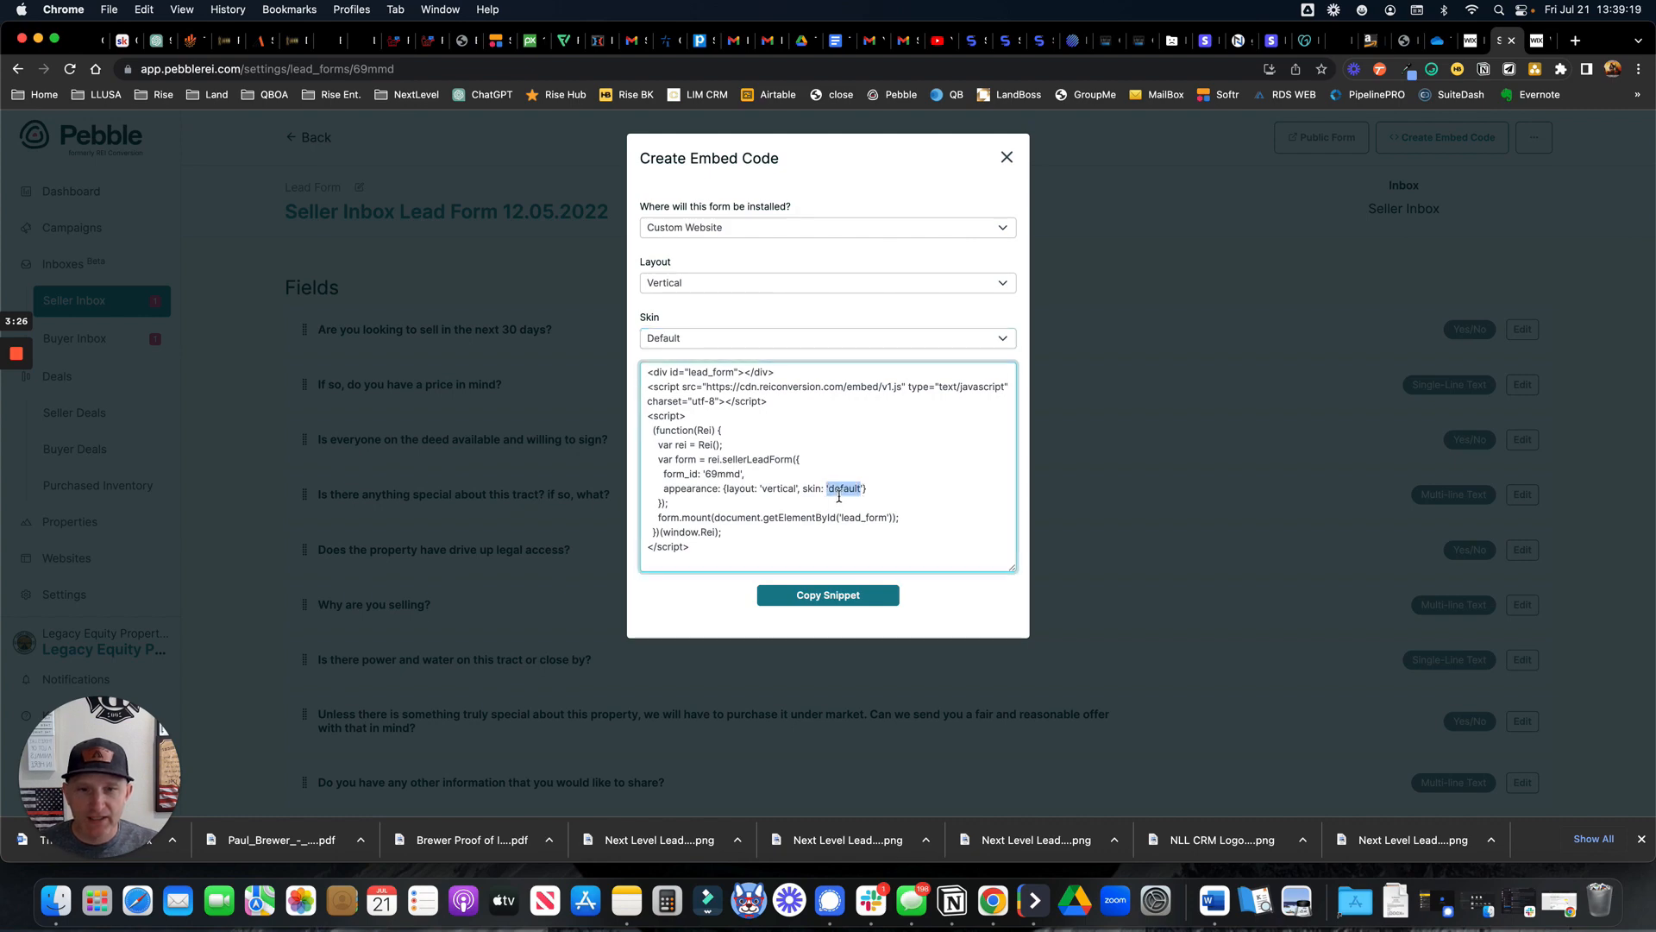
{"action": "left_click", "coordinate": [688, 345]}
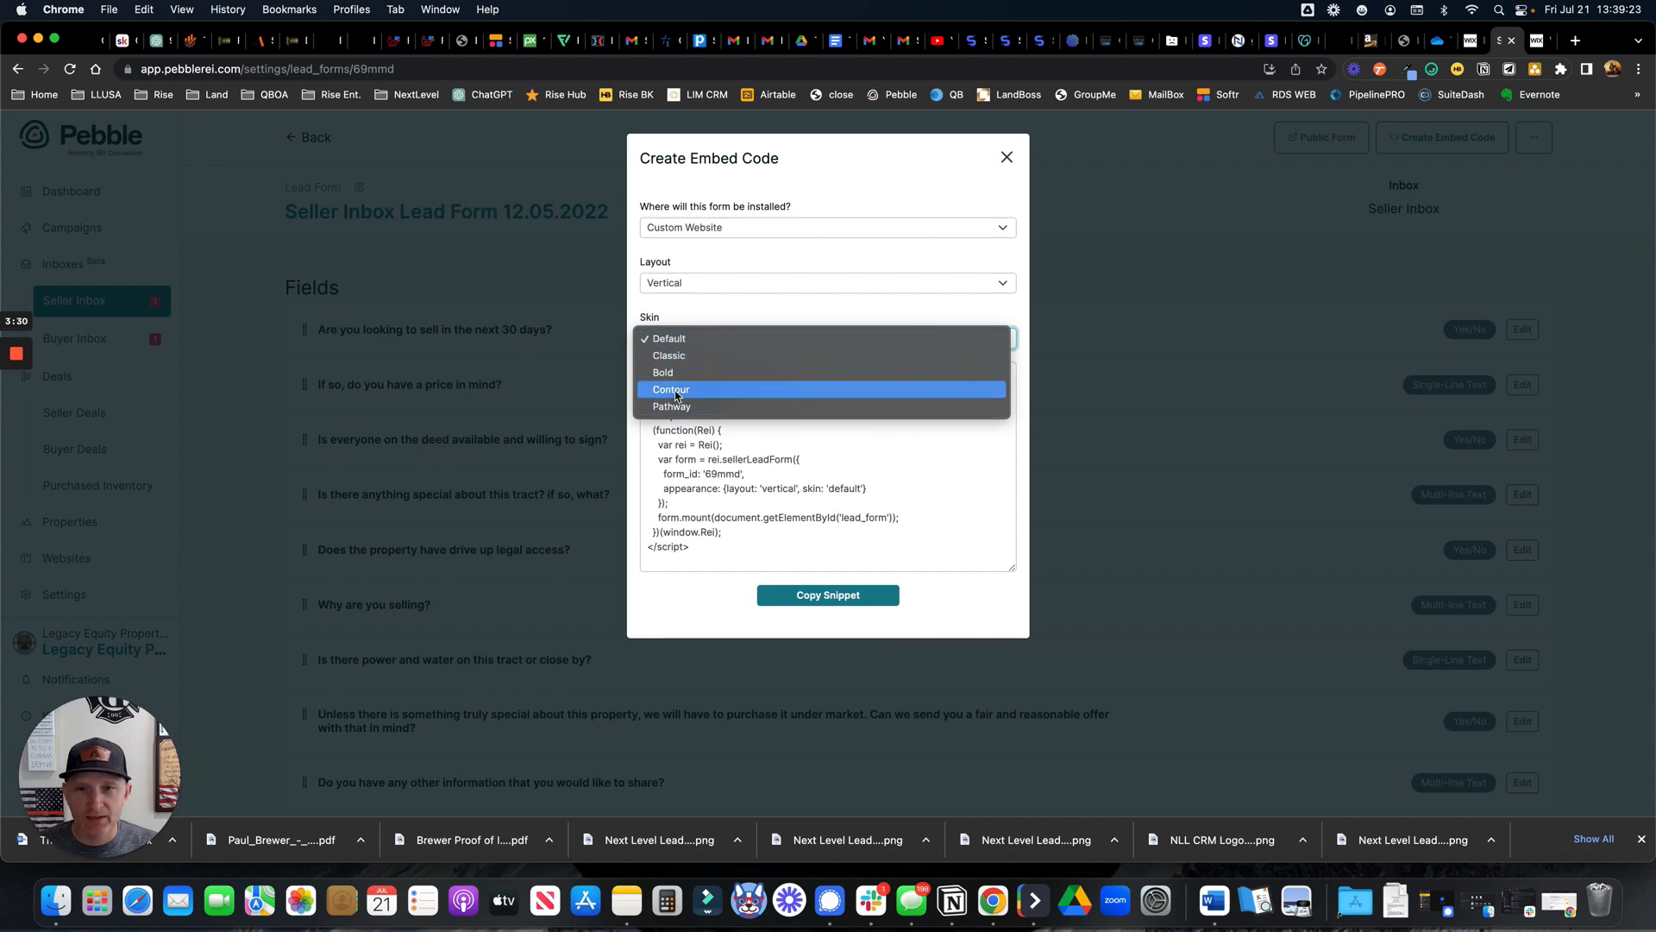
{"action": "left_click", "coordinate": [692, 339]}
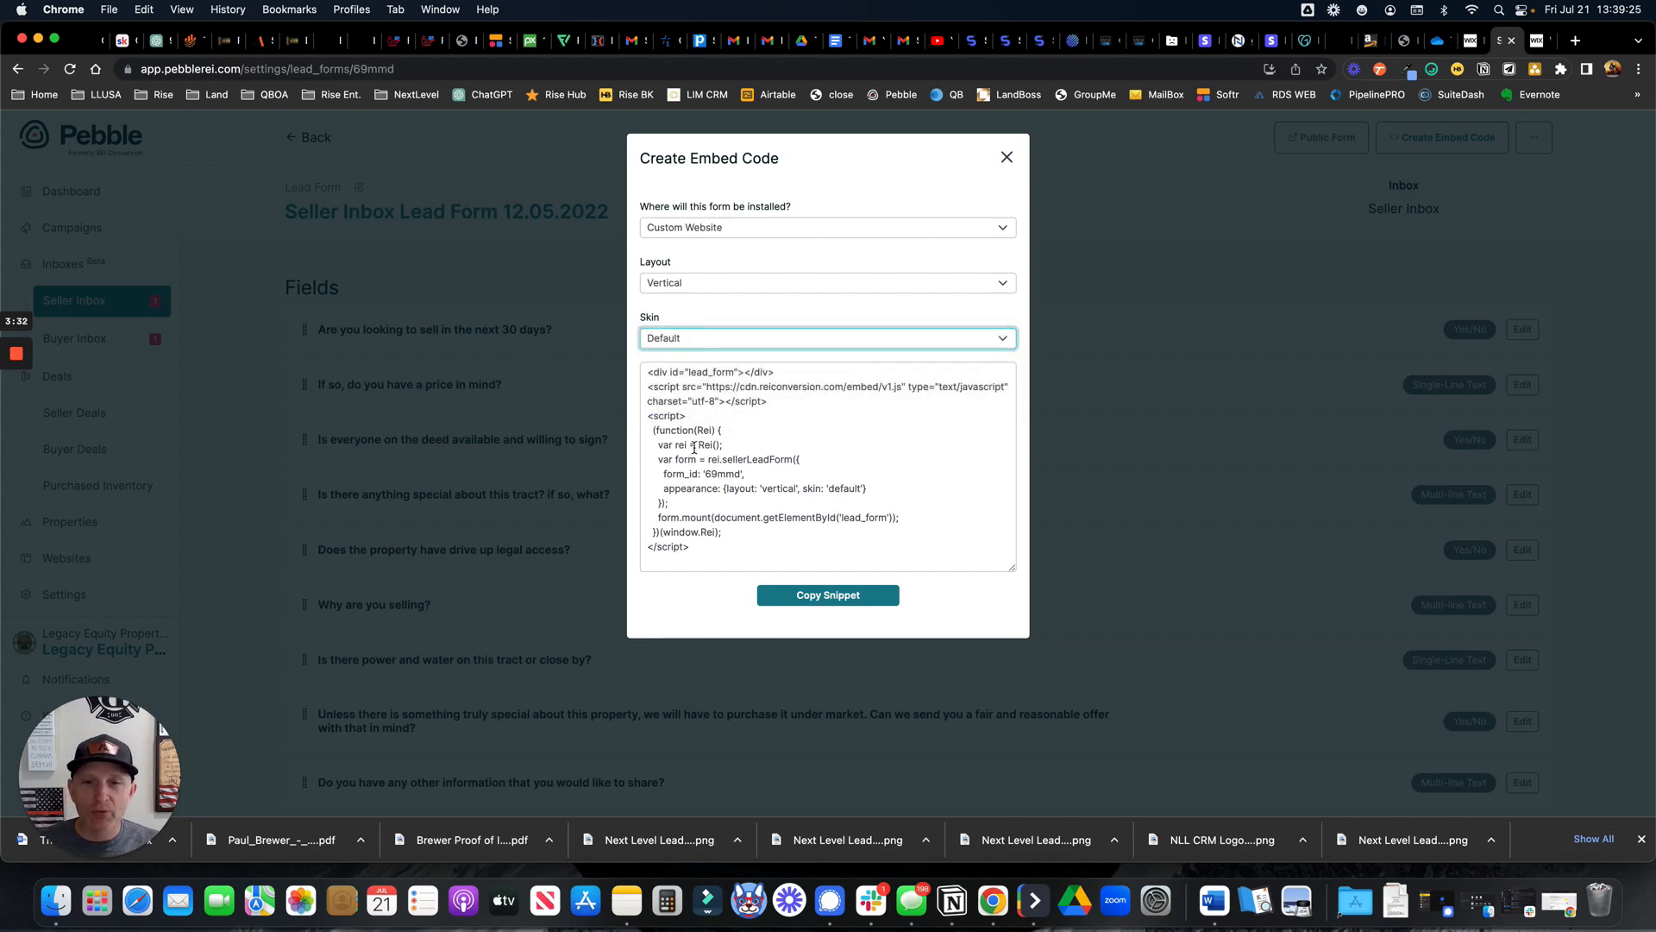
{"action": "left_click", "coordinate": [818, 596]}
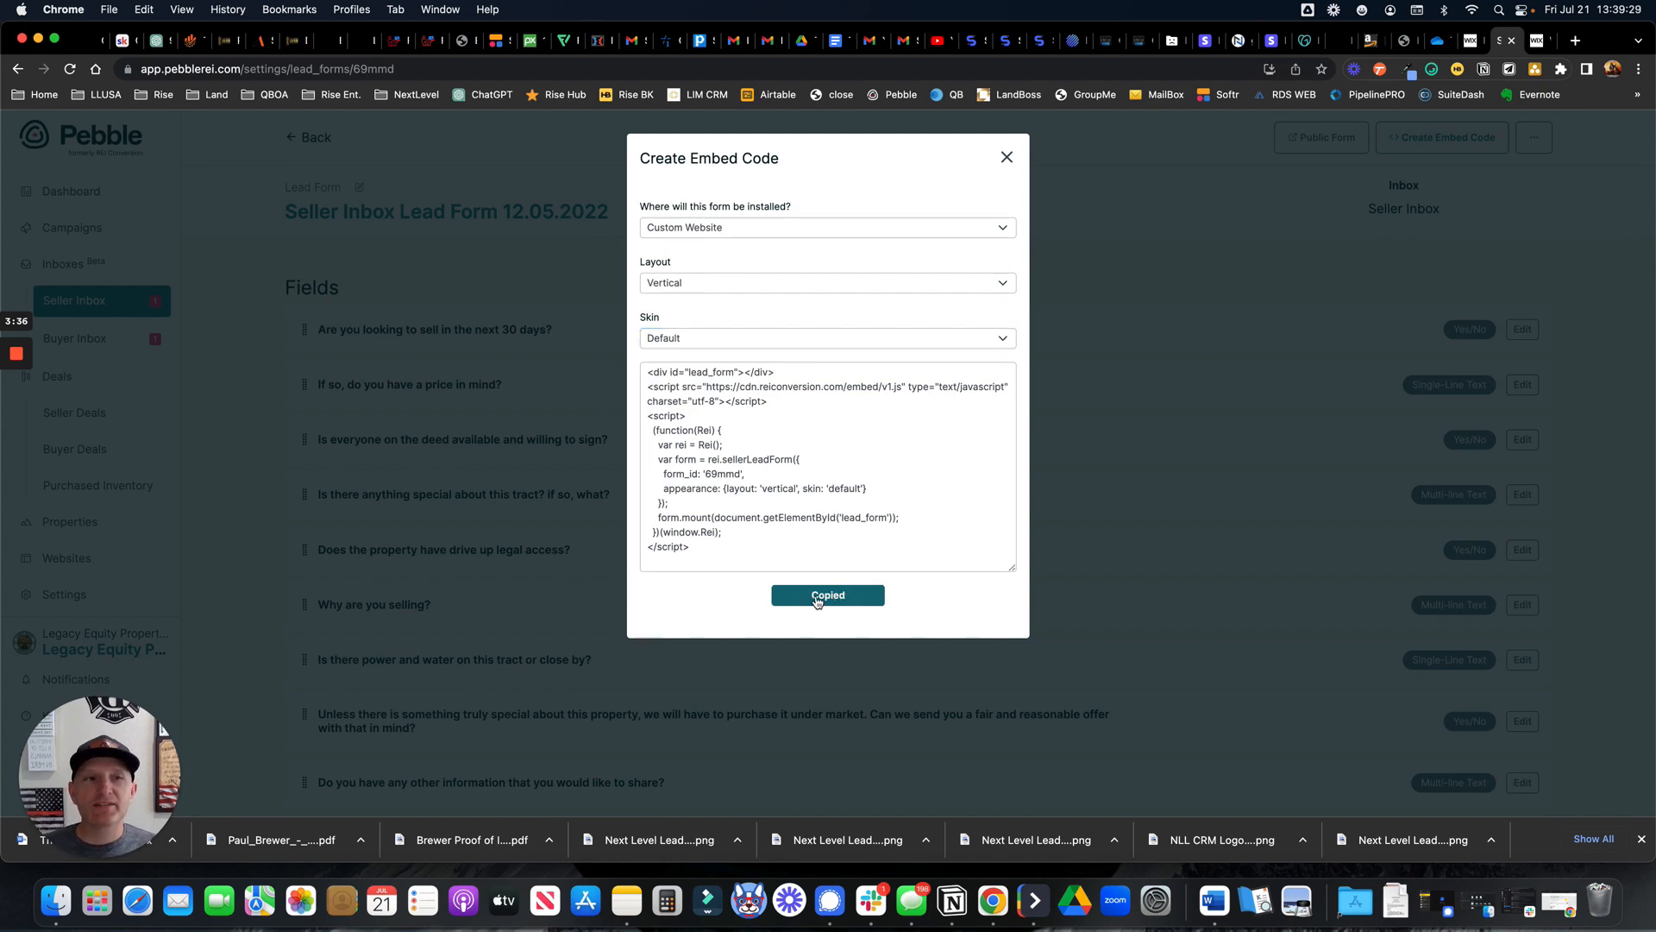
{"action": "left_click", "coordinate": [1540, 43]}
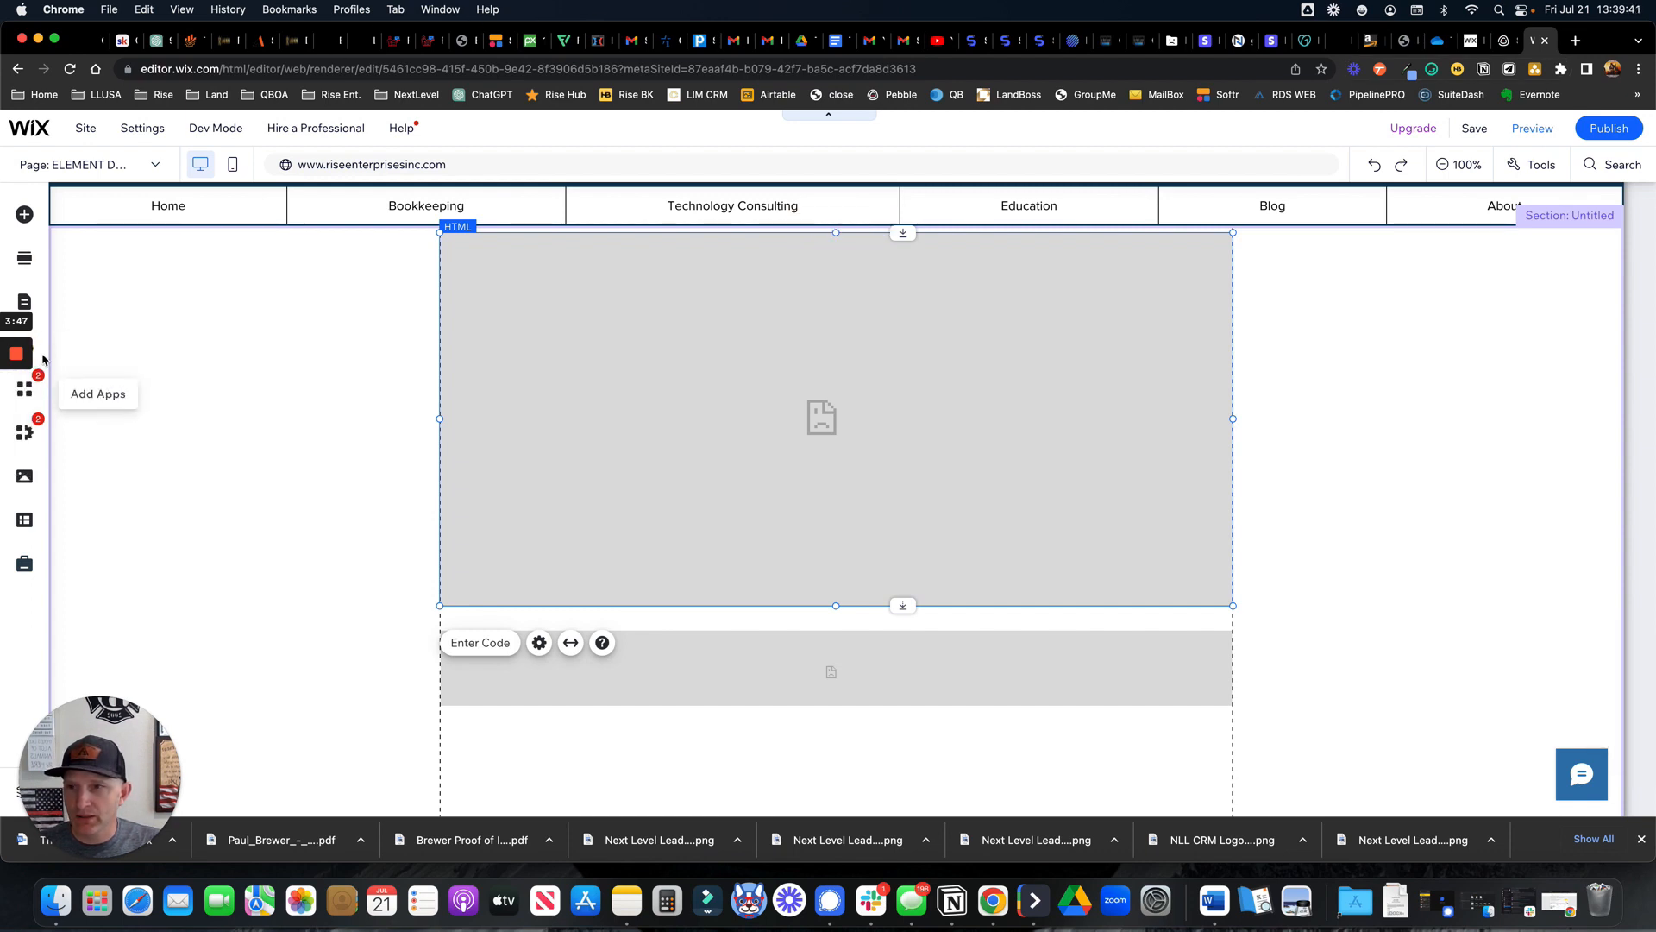
Check the Embed Code elements, then open the empty HTML block's code settings
{"action": "left_click", "coordinate": [25, 217]}
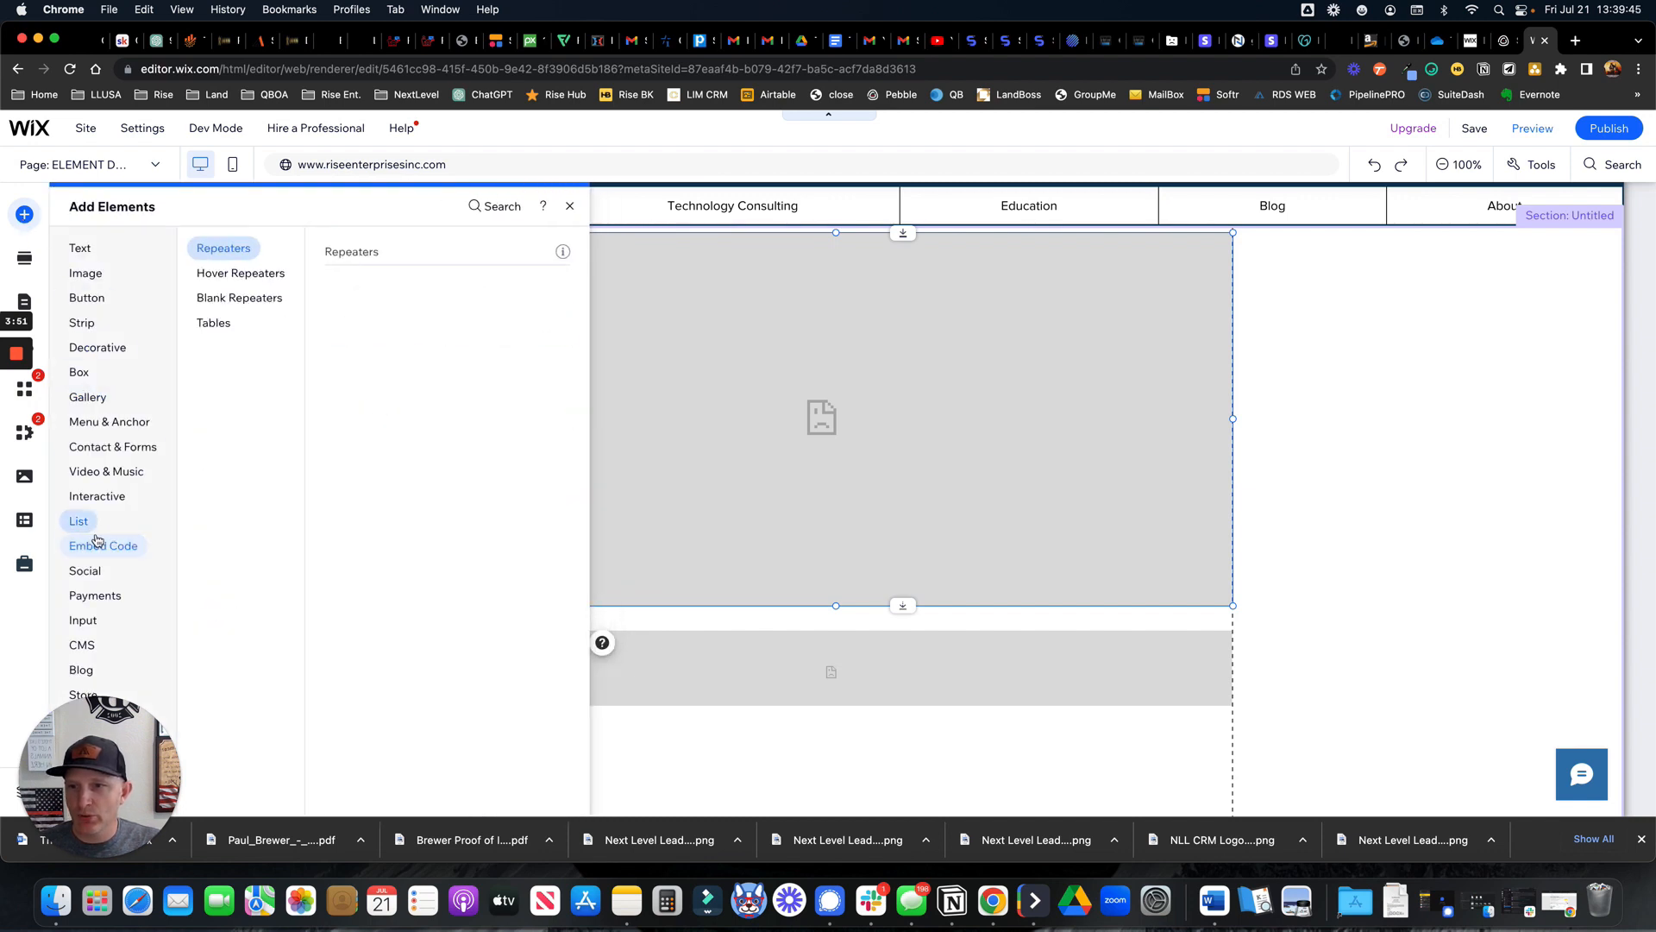
{"action": "mouse_move", "coordinate": [97, 540]}
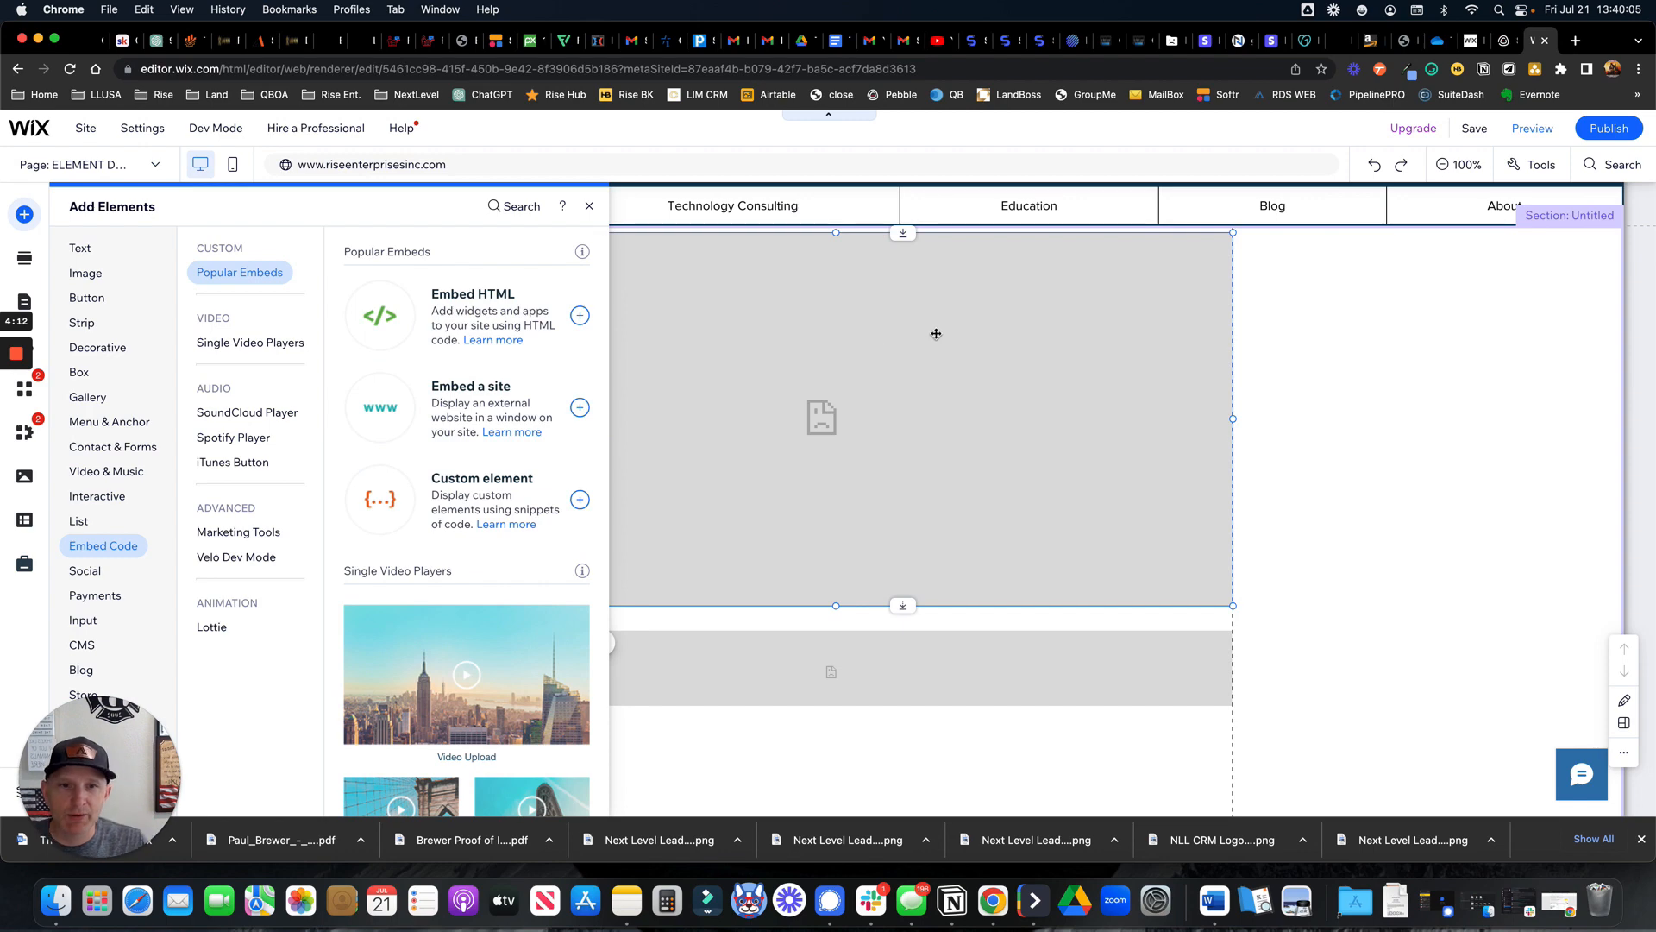
{"action": "left_click", "coordinate": [889, 335]}
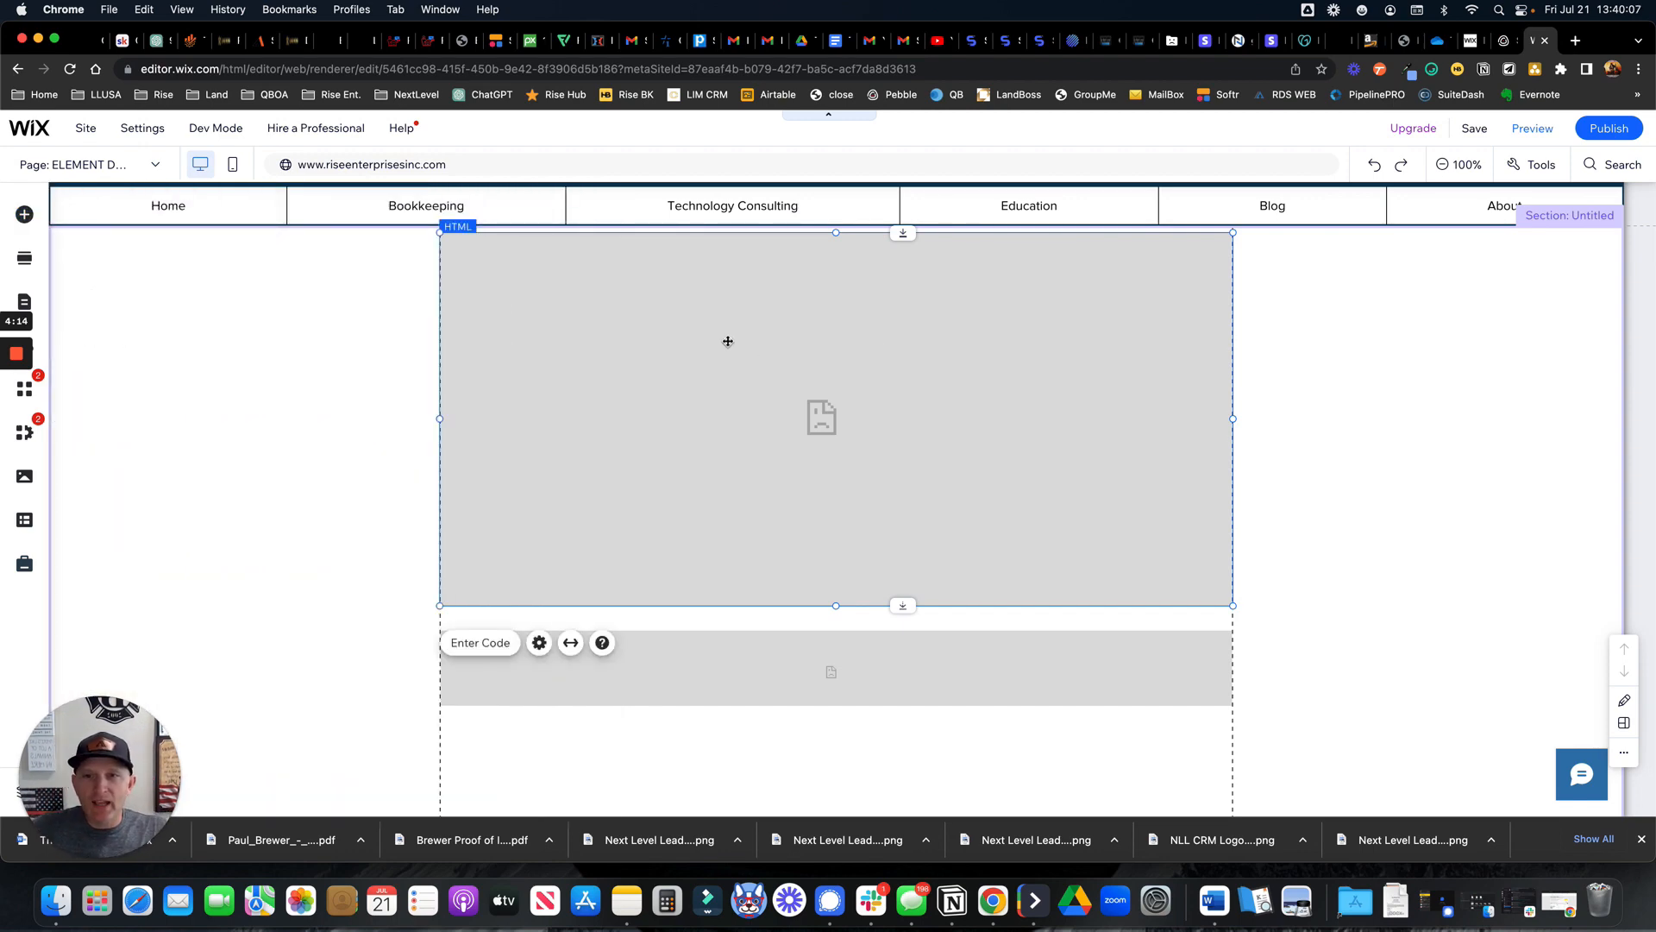
{"action": "left_click", "coordinate": [476, 650]}
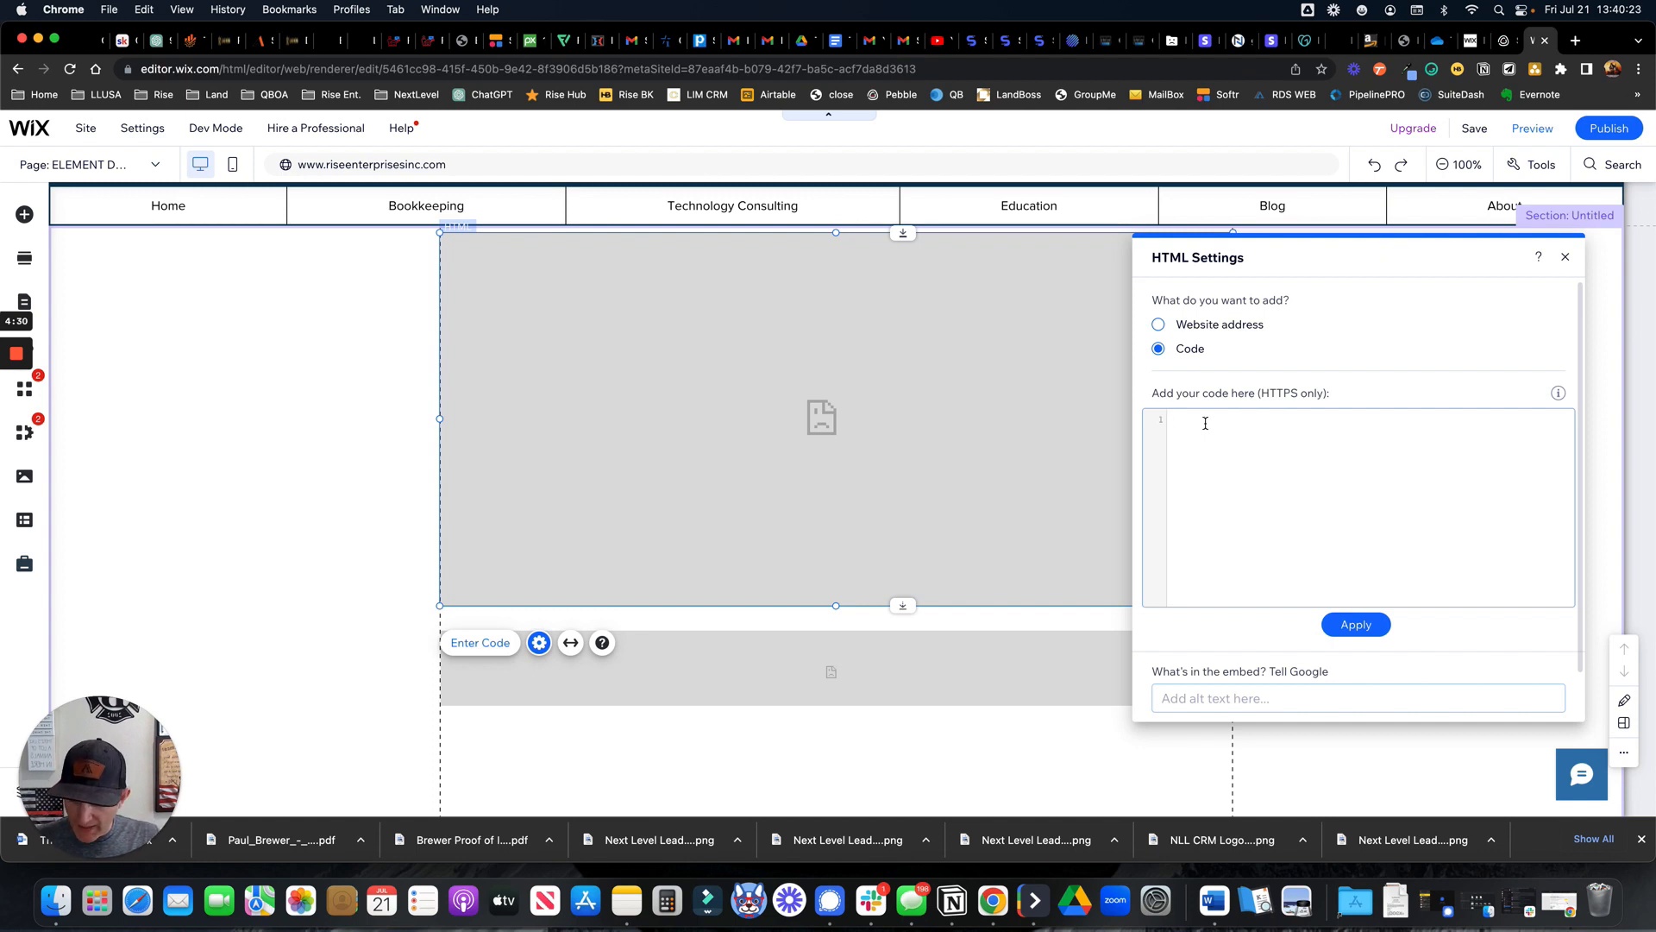
Paste the Pebble snippet into the HTML code box, apply it, and close the settings
{"action": "key", "text": "super+v"}
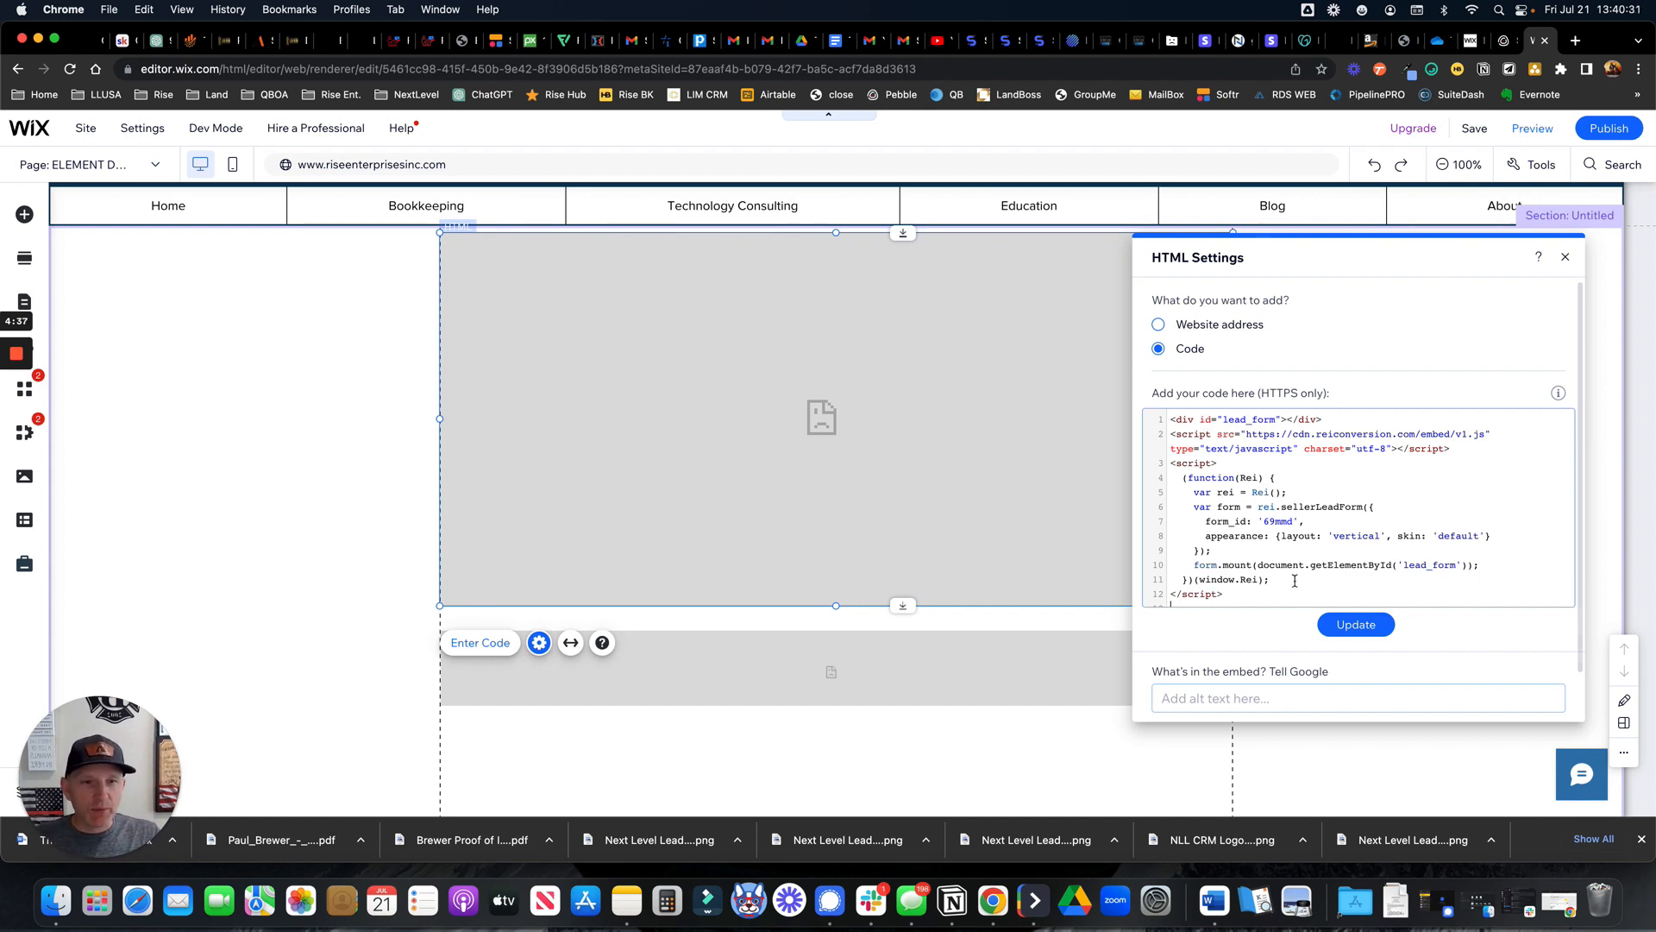
{"action": "left_click", "coordinate": [1352, 626]}
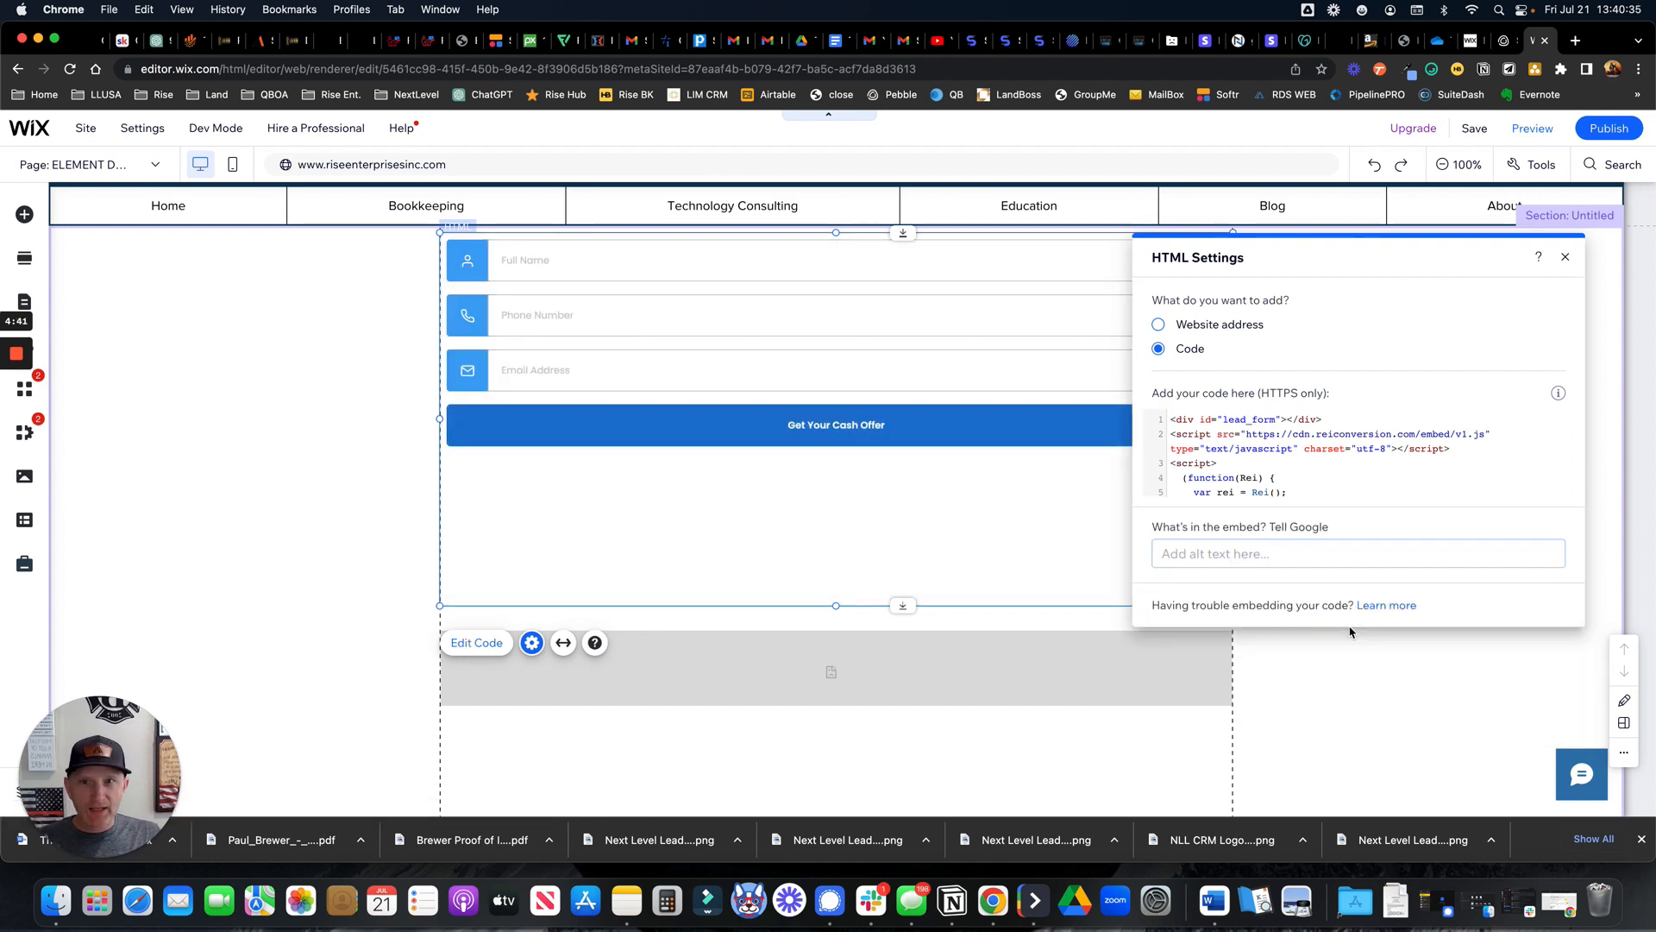
{"action": "left_click", "coordinate": [1568, 258]}
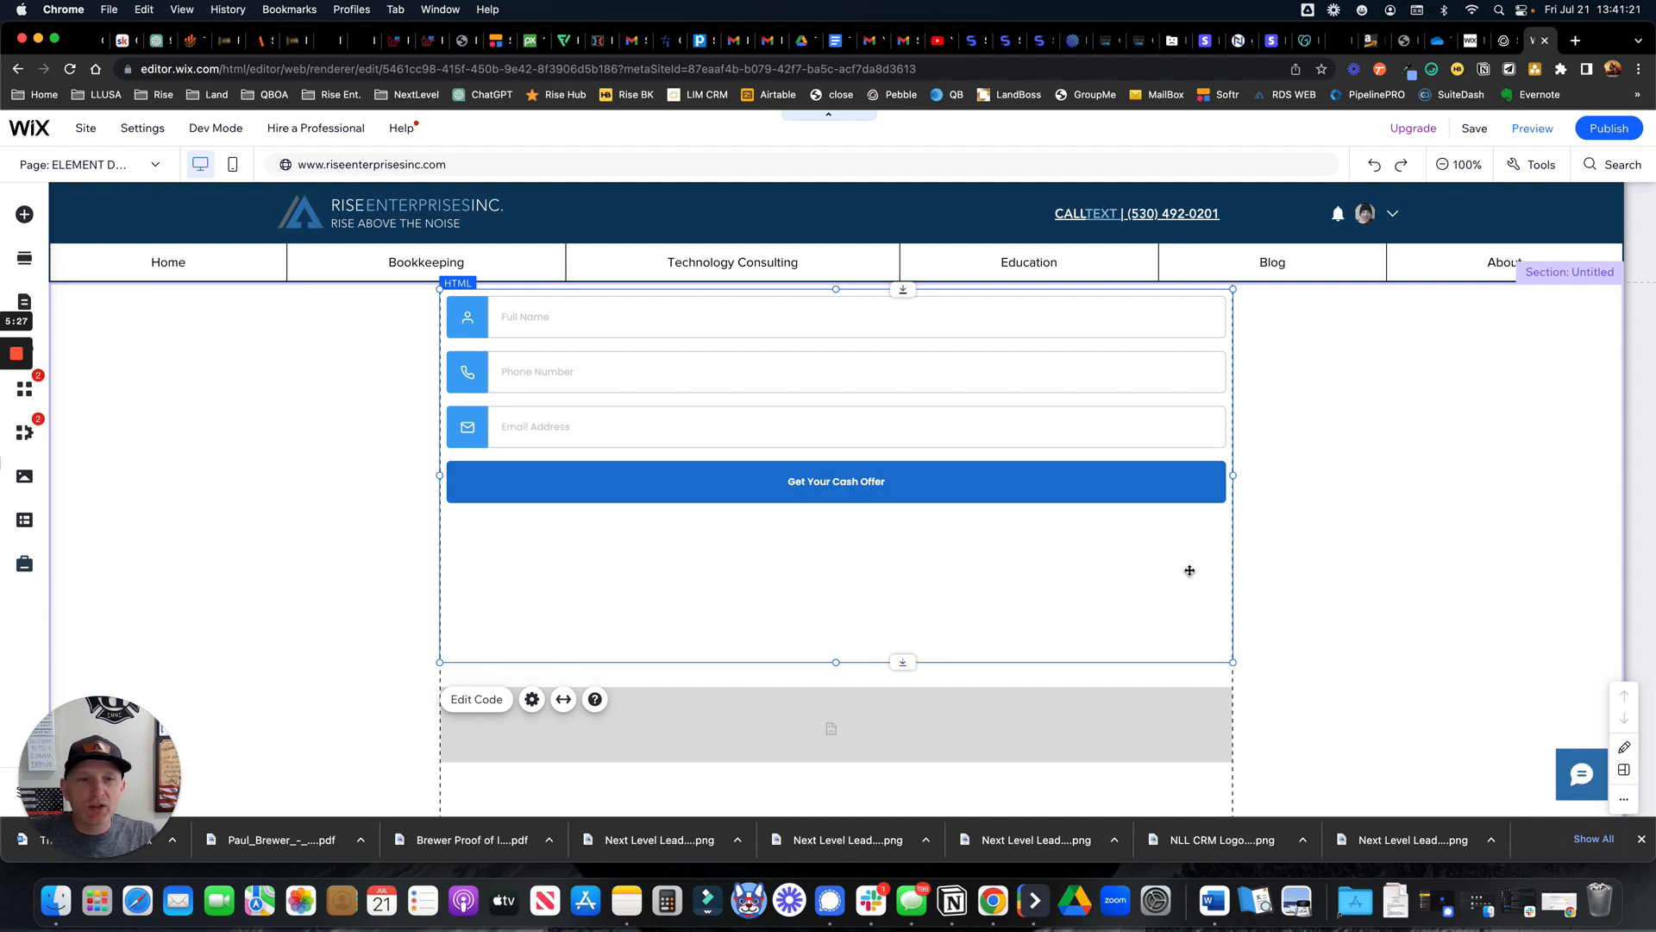
Narrow the lead form from its left edge and shift it slightly left
{"action": "scroll", "coordinate": [1187, 572], "scroll_direction": "down", "scroll_amount": 2}
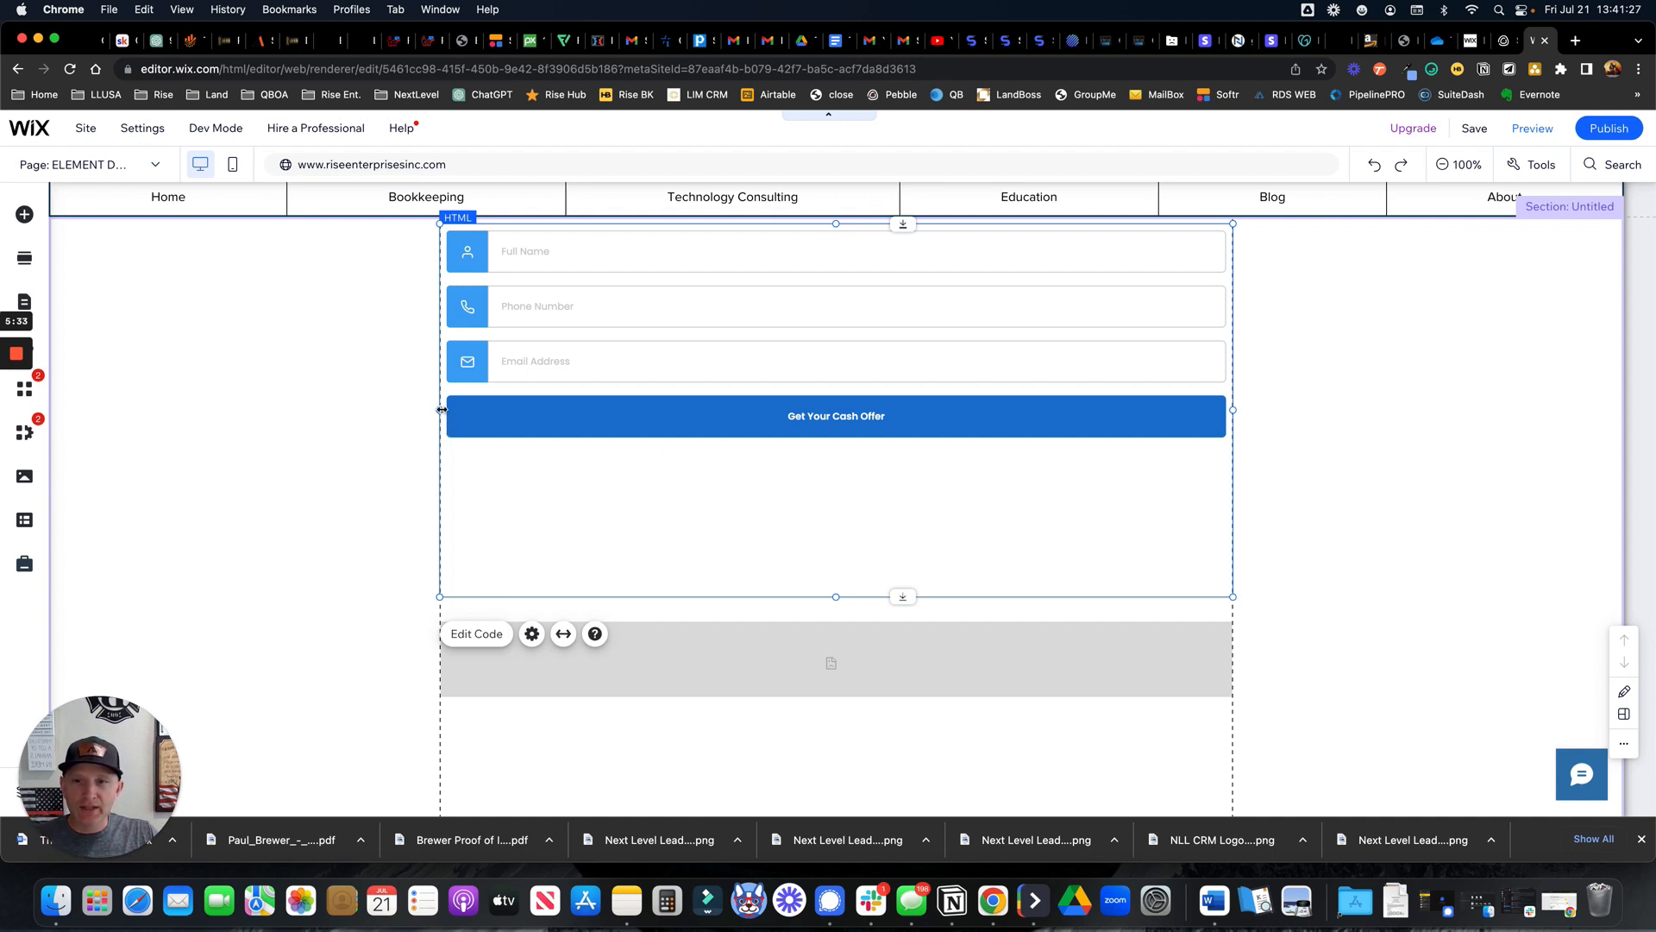
{"action": "left_click_drag", "start_coordinate": [471, 406], "coordinate": [899, 405]}
{"action": "scroll", "coordinate": [988, 431], "scroll_direction": "up", "scroll_amount": 1}
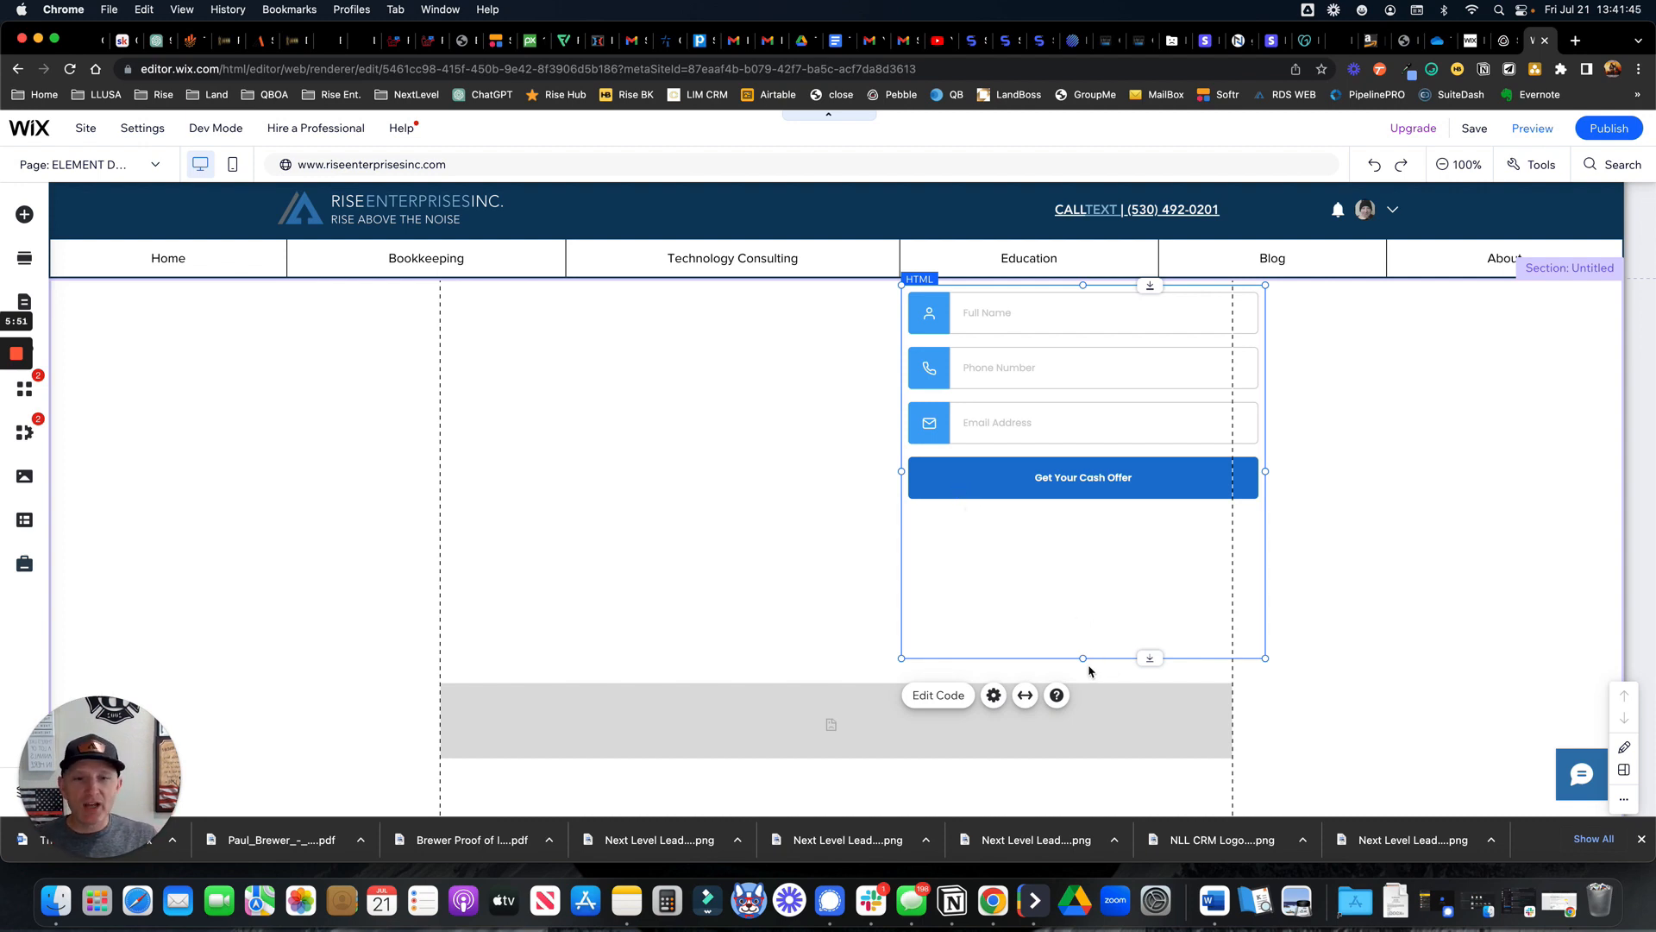
{"action": "left_click_drag", "start_coordinate": [1043, 629], "coordinate": [1011, 629]}
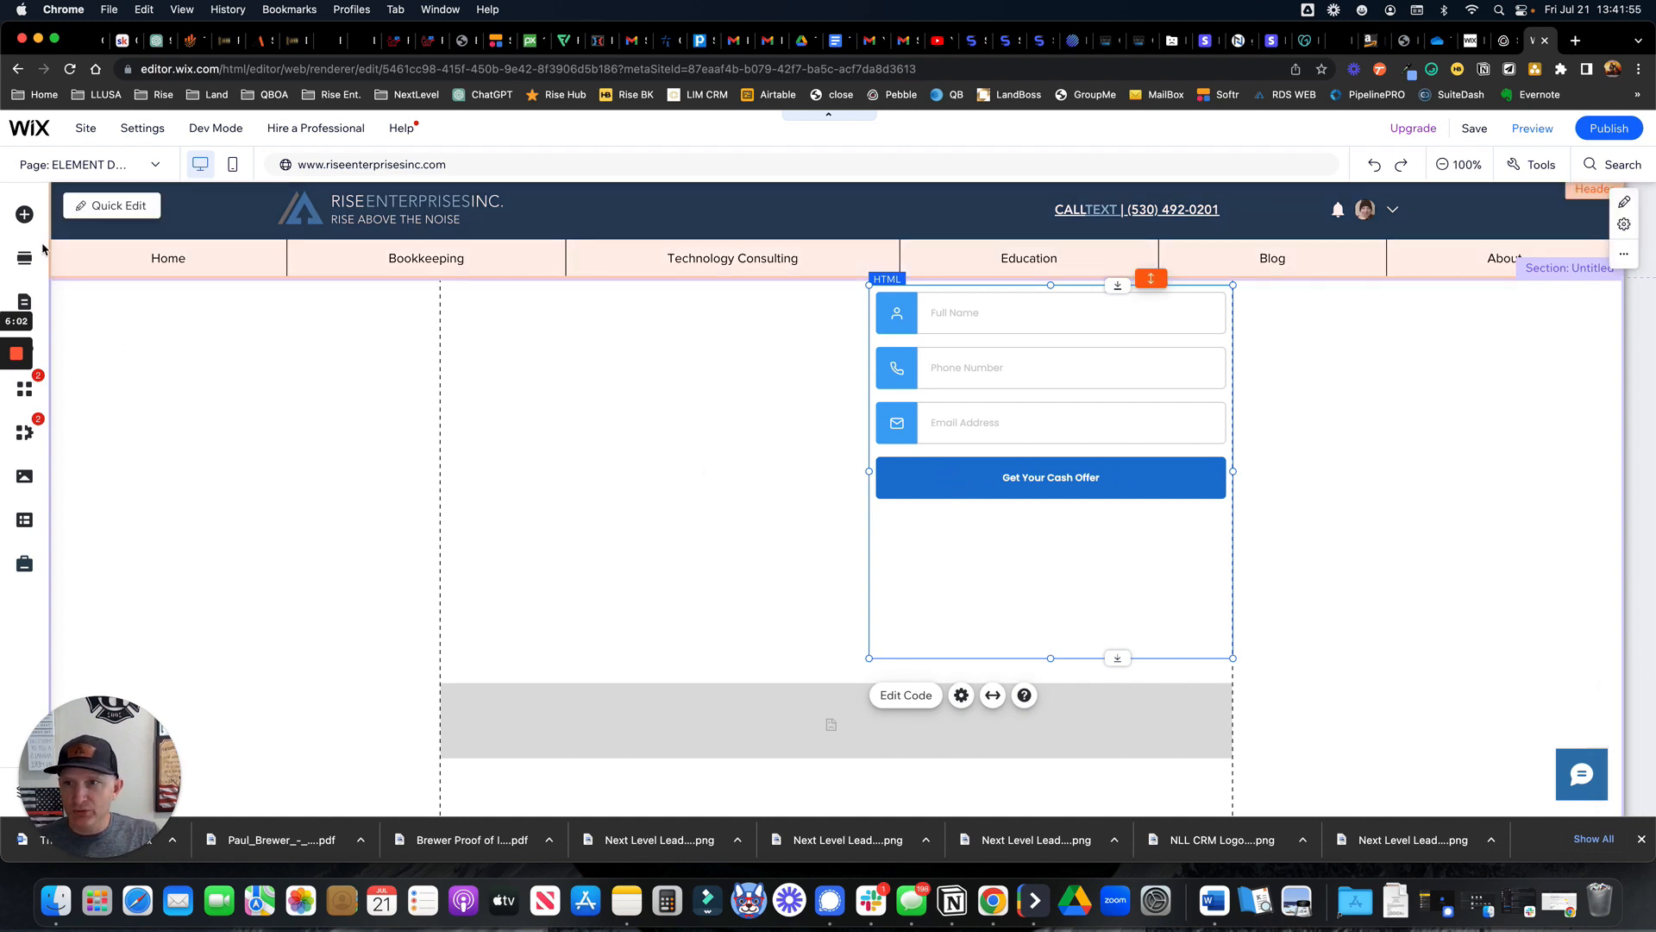
Add a View More button to the left of the lead form
{"action": "left_click", "coordinate": [25, 222]}
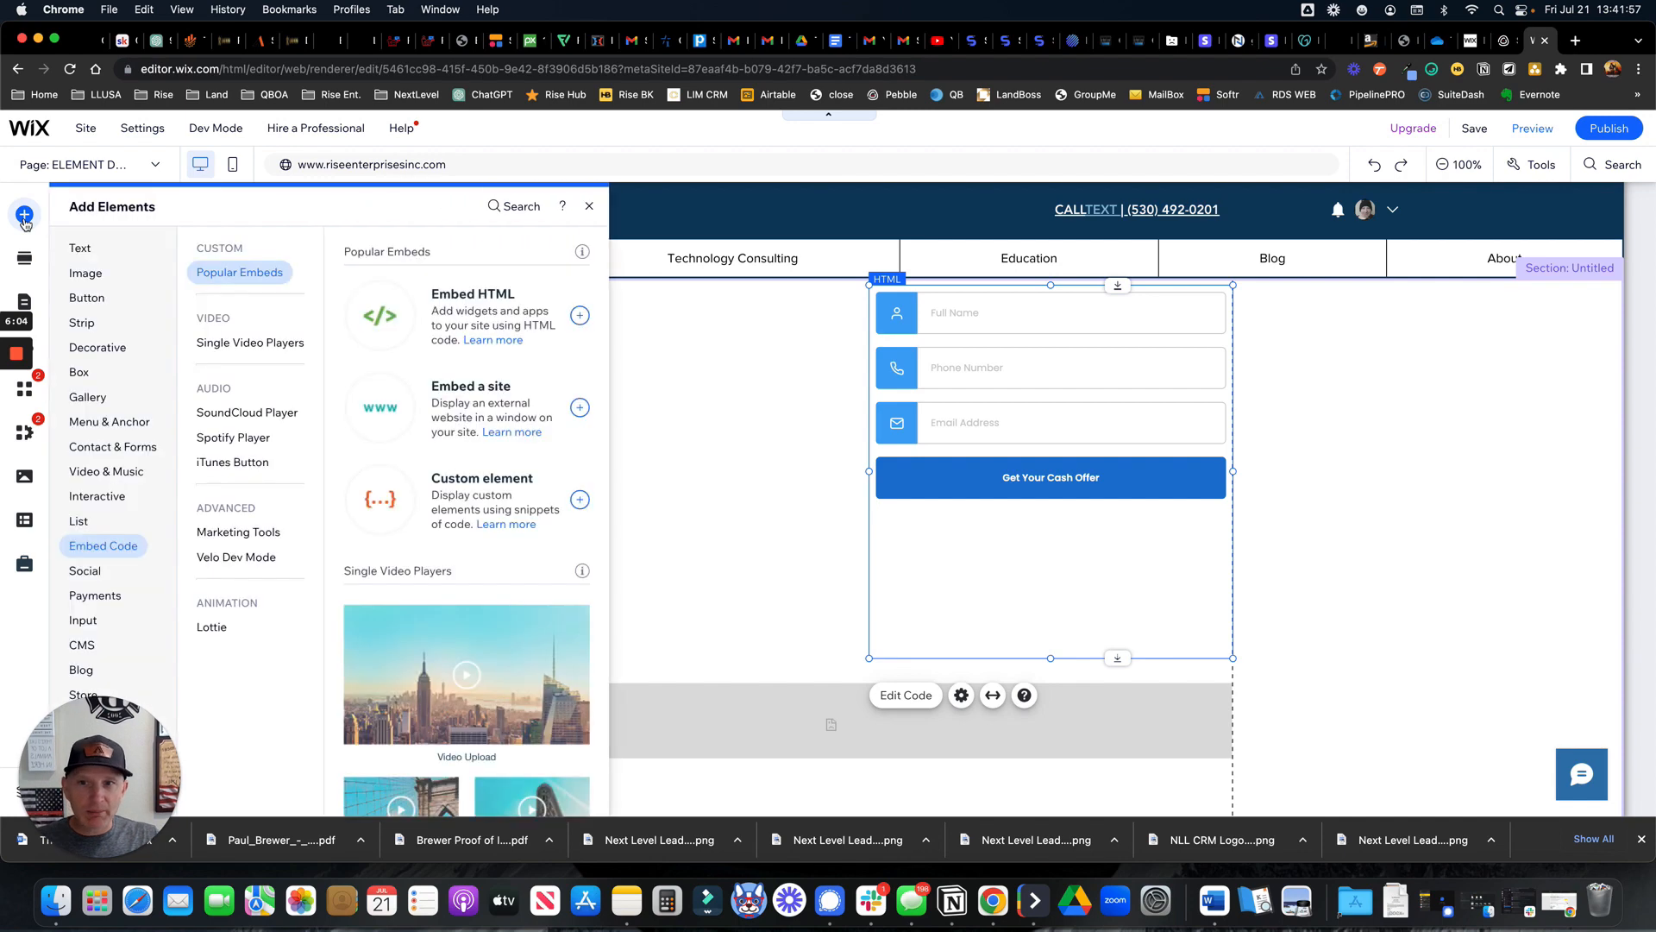
{"action": "left_click", "coordinate": [102, 298]}
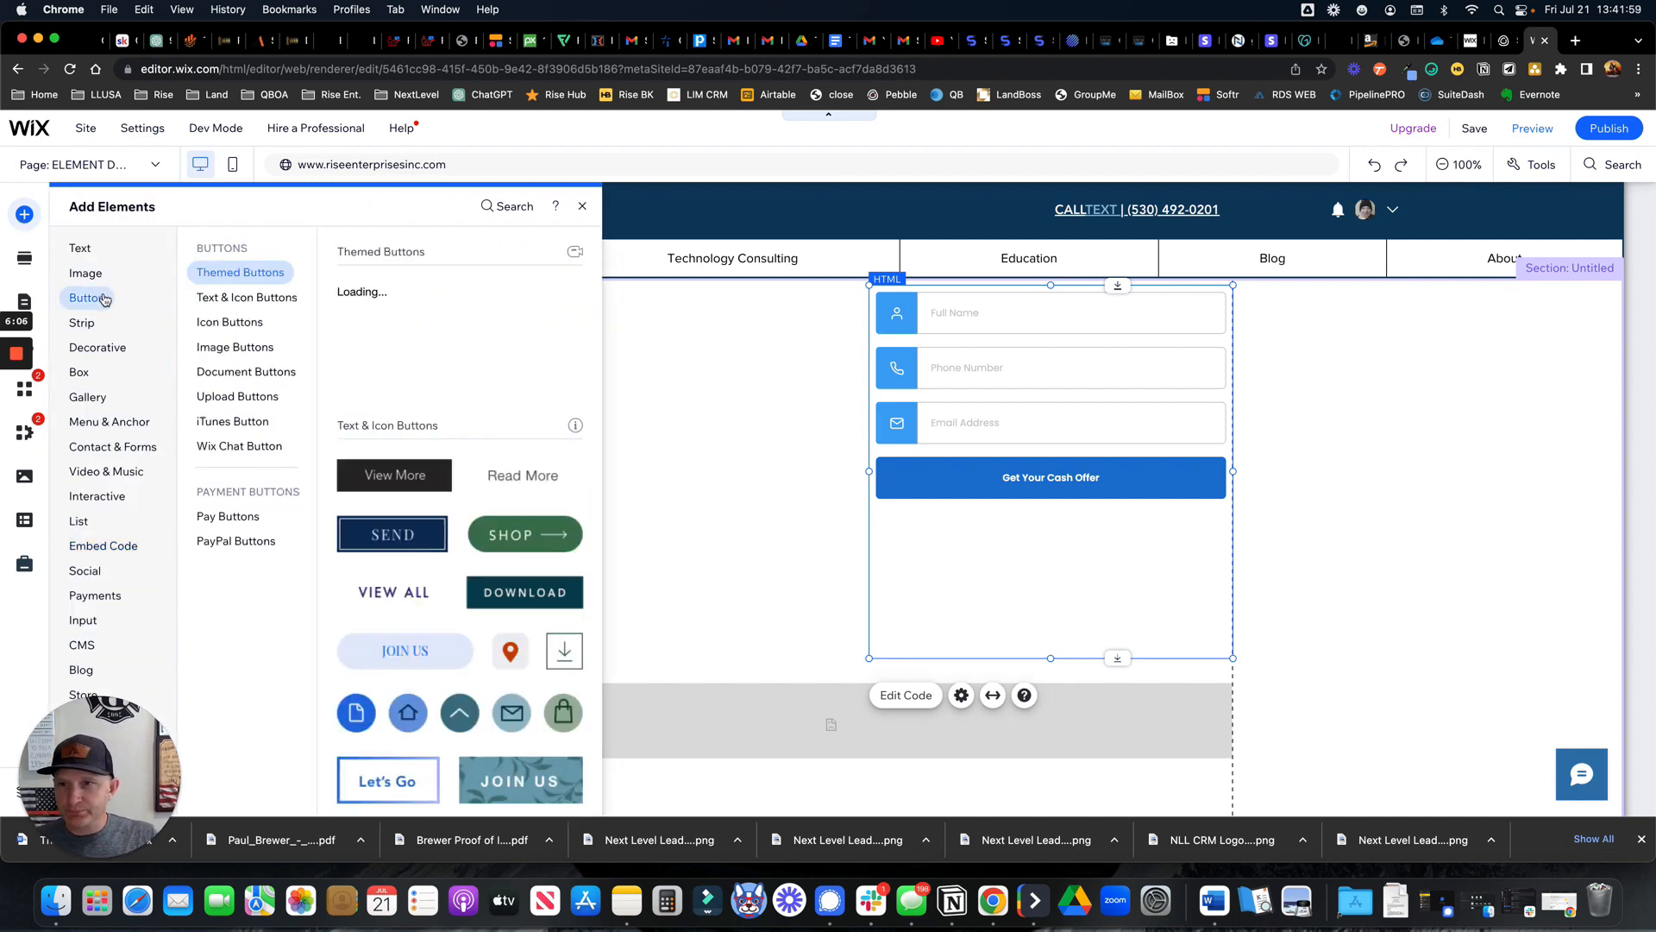
{"action": "left_click_drag", "start_coordinate": [385, 476], "coordinate": [697, 469]}
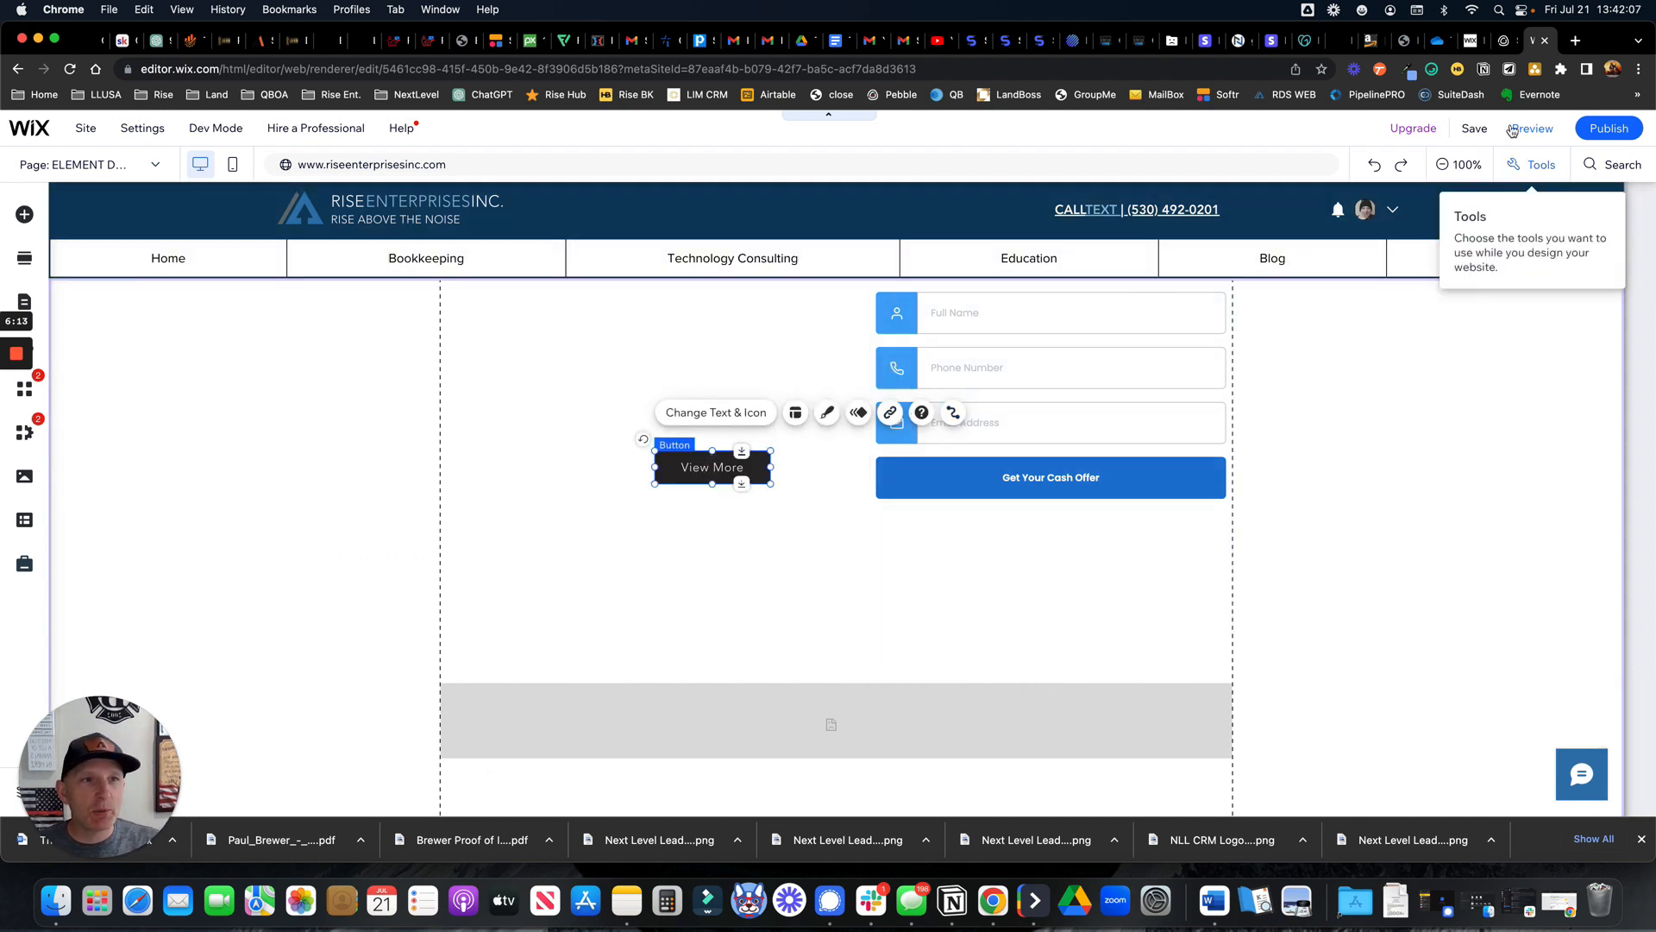
{"action": "left_click", "coordinate": [1504, 41]}
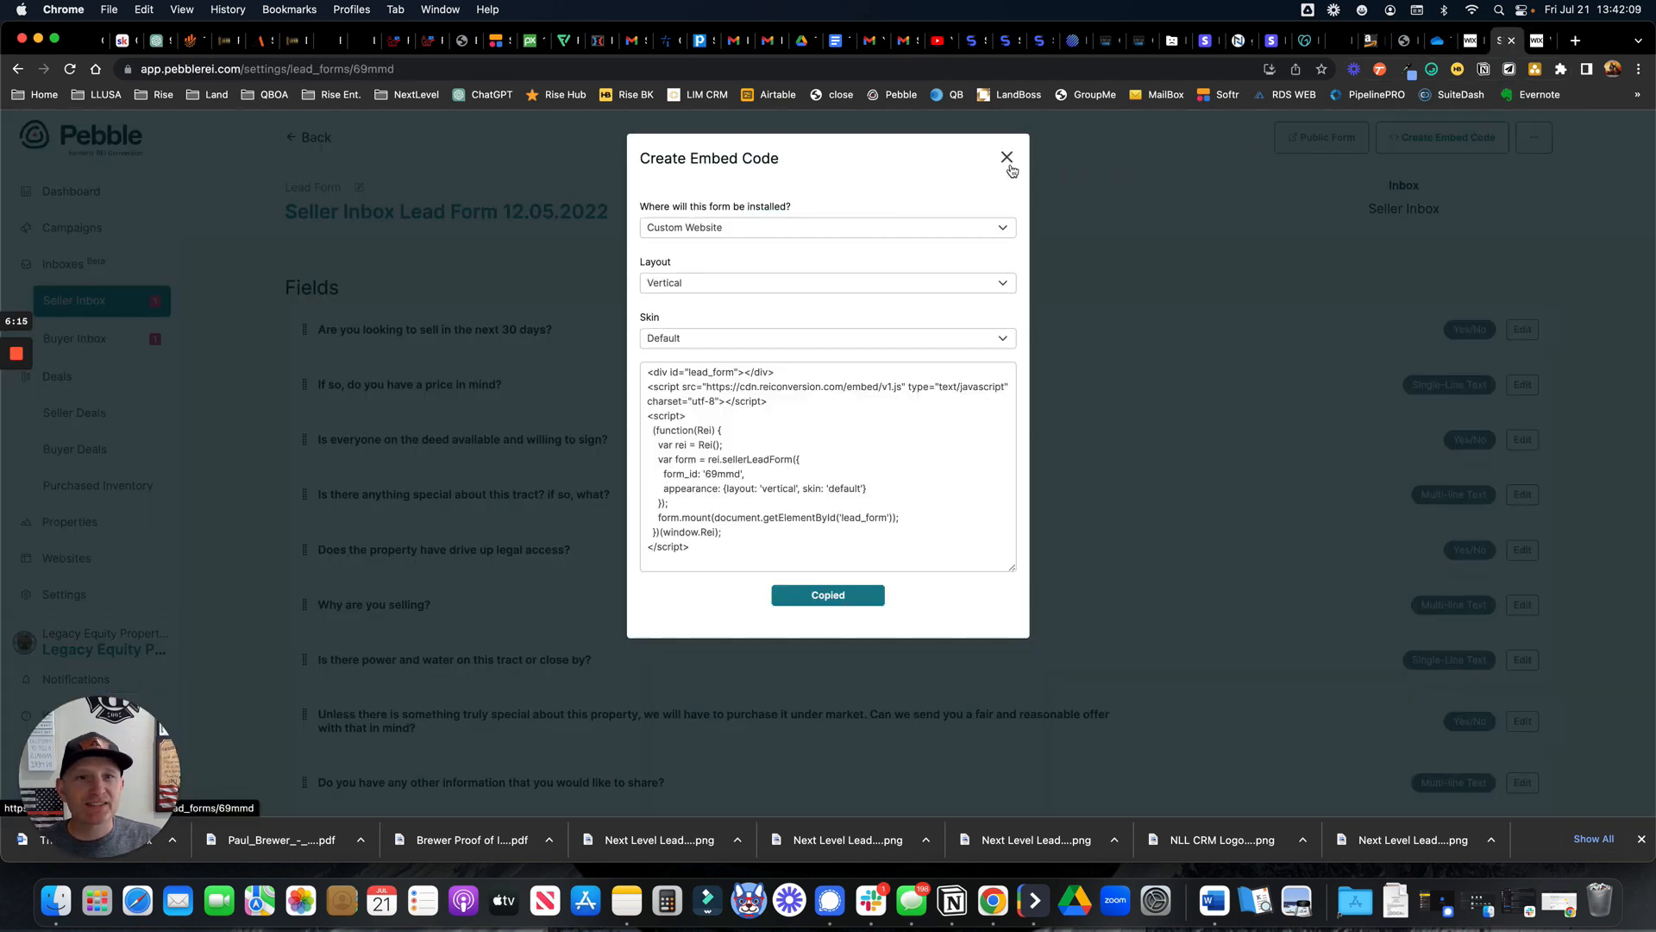
Change the embed layout to Horizontal, copy the snippet, and close the embed dialog
{"action": "left_click", "coordinate": [654, 283]}
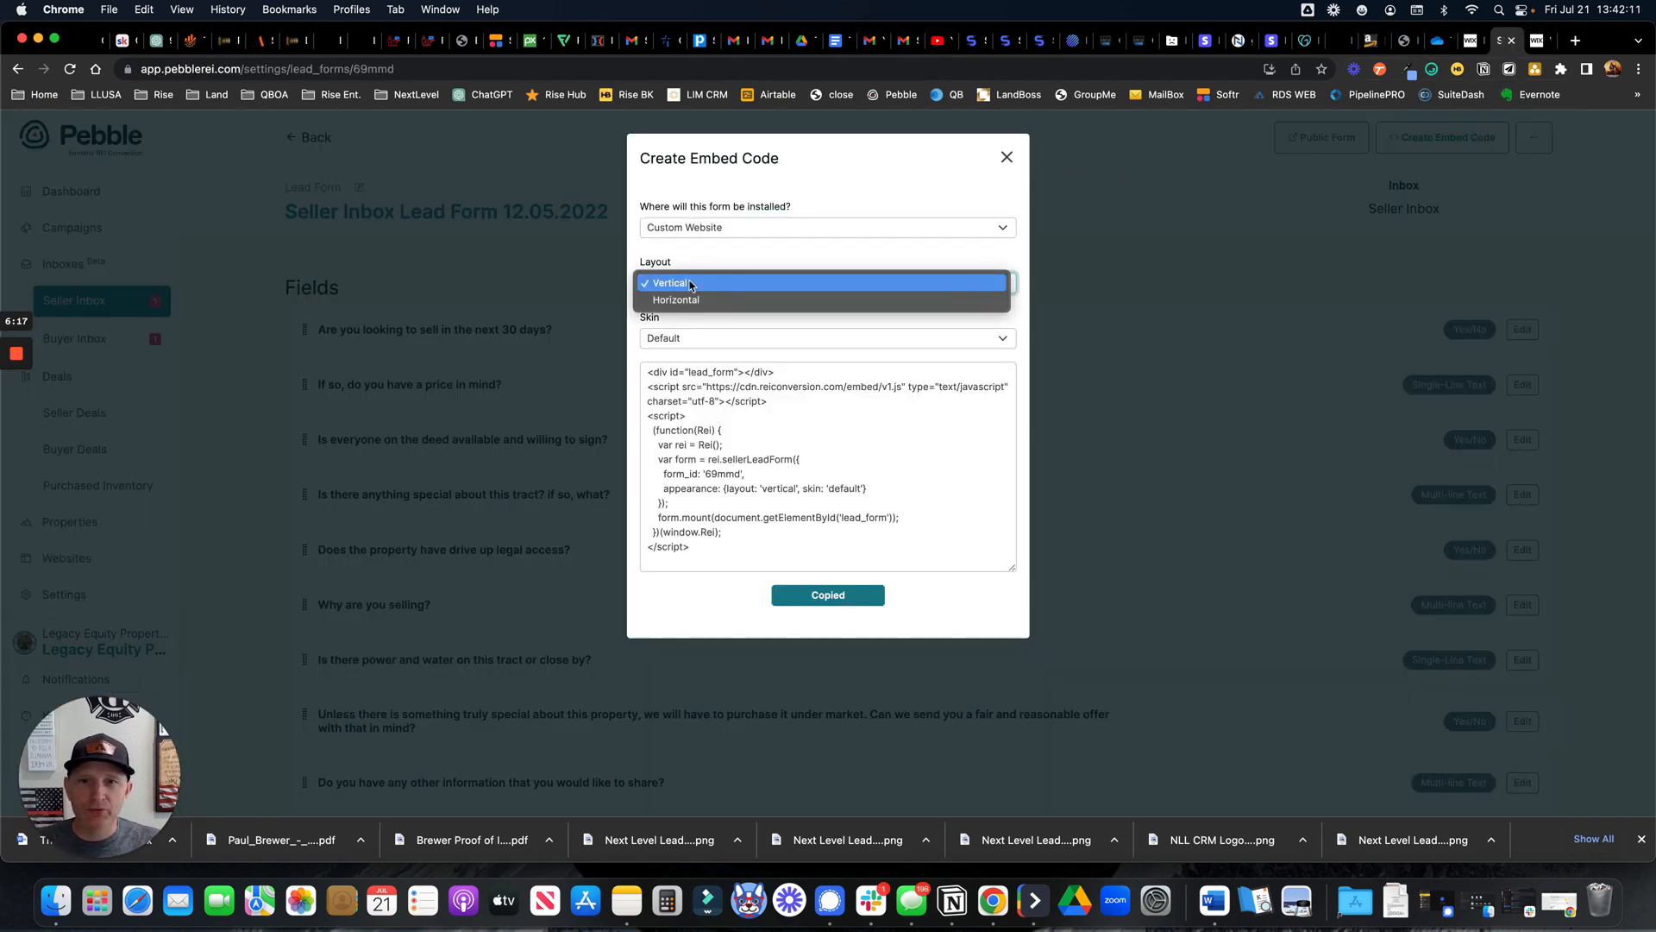
{"action": "left_click", "coordinate": [679, 300]}
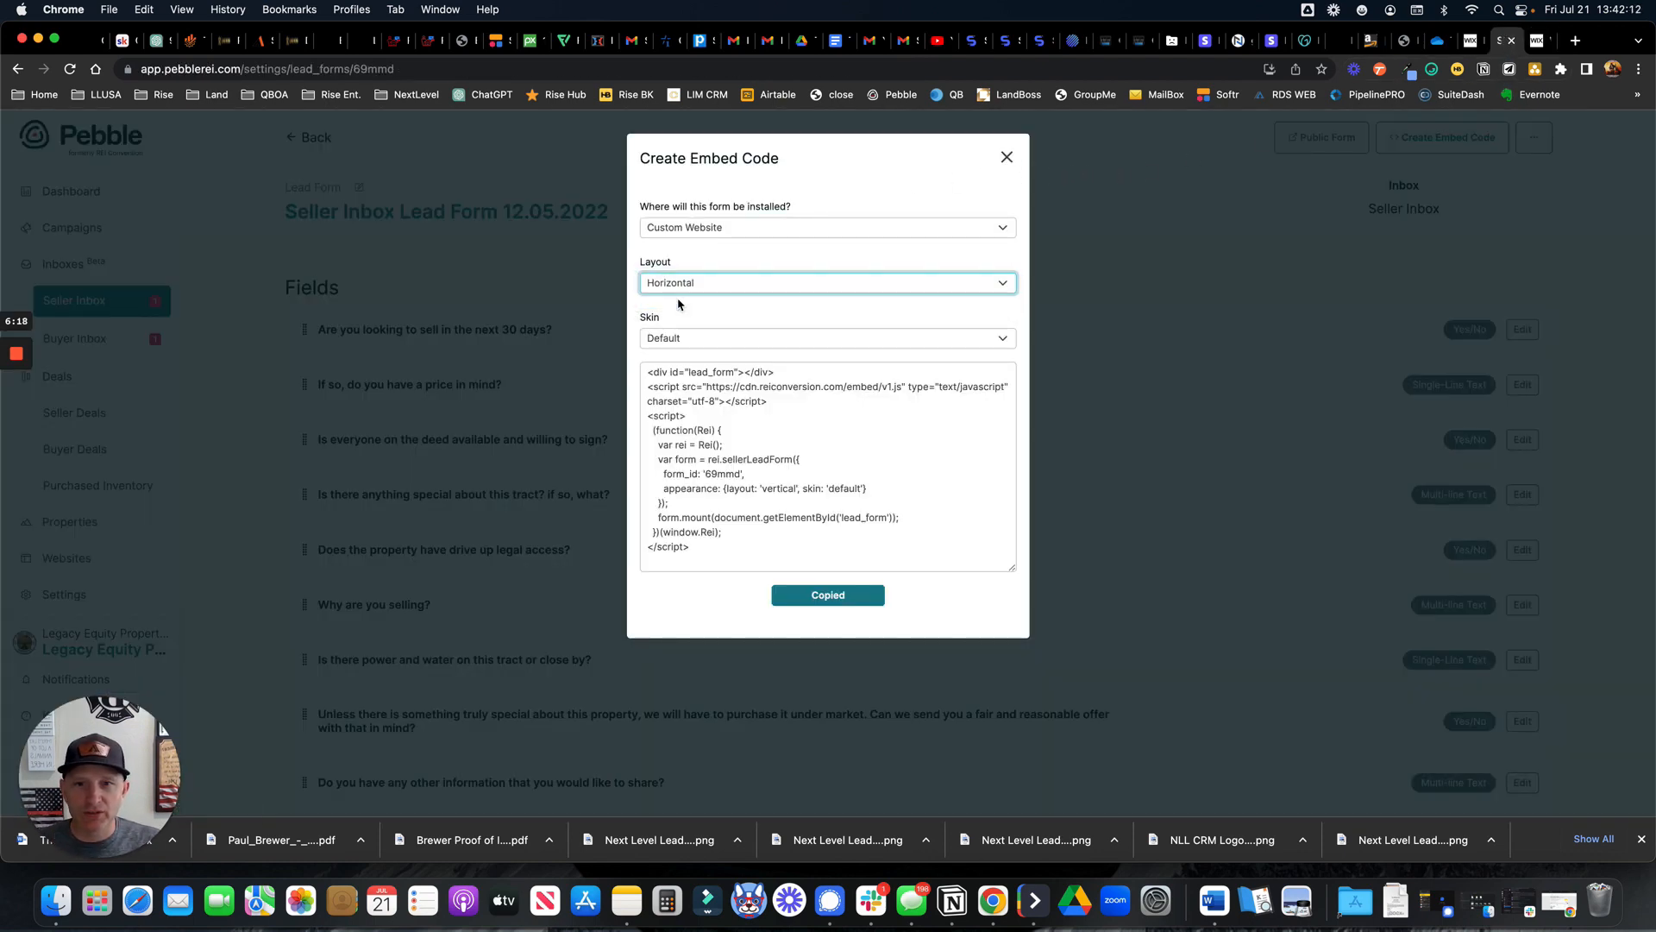
{"action": "left_click", "coordinate": [847, 603]}
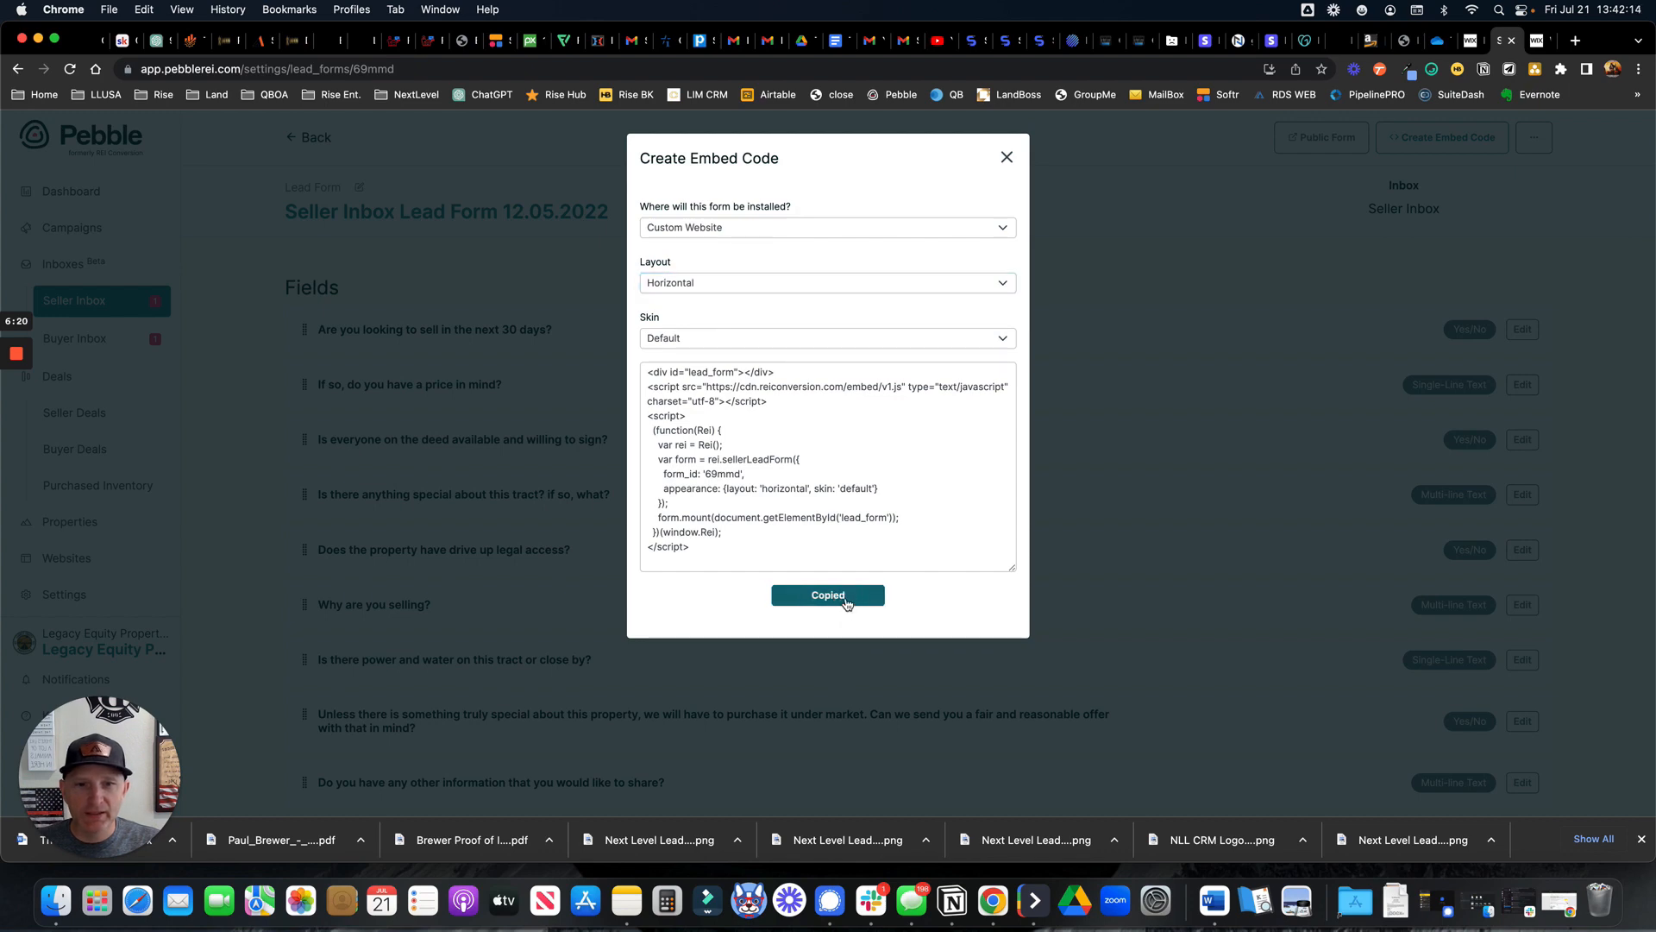
{"action": "left_click", "coordinate": [1007, 158]}
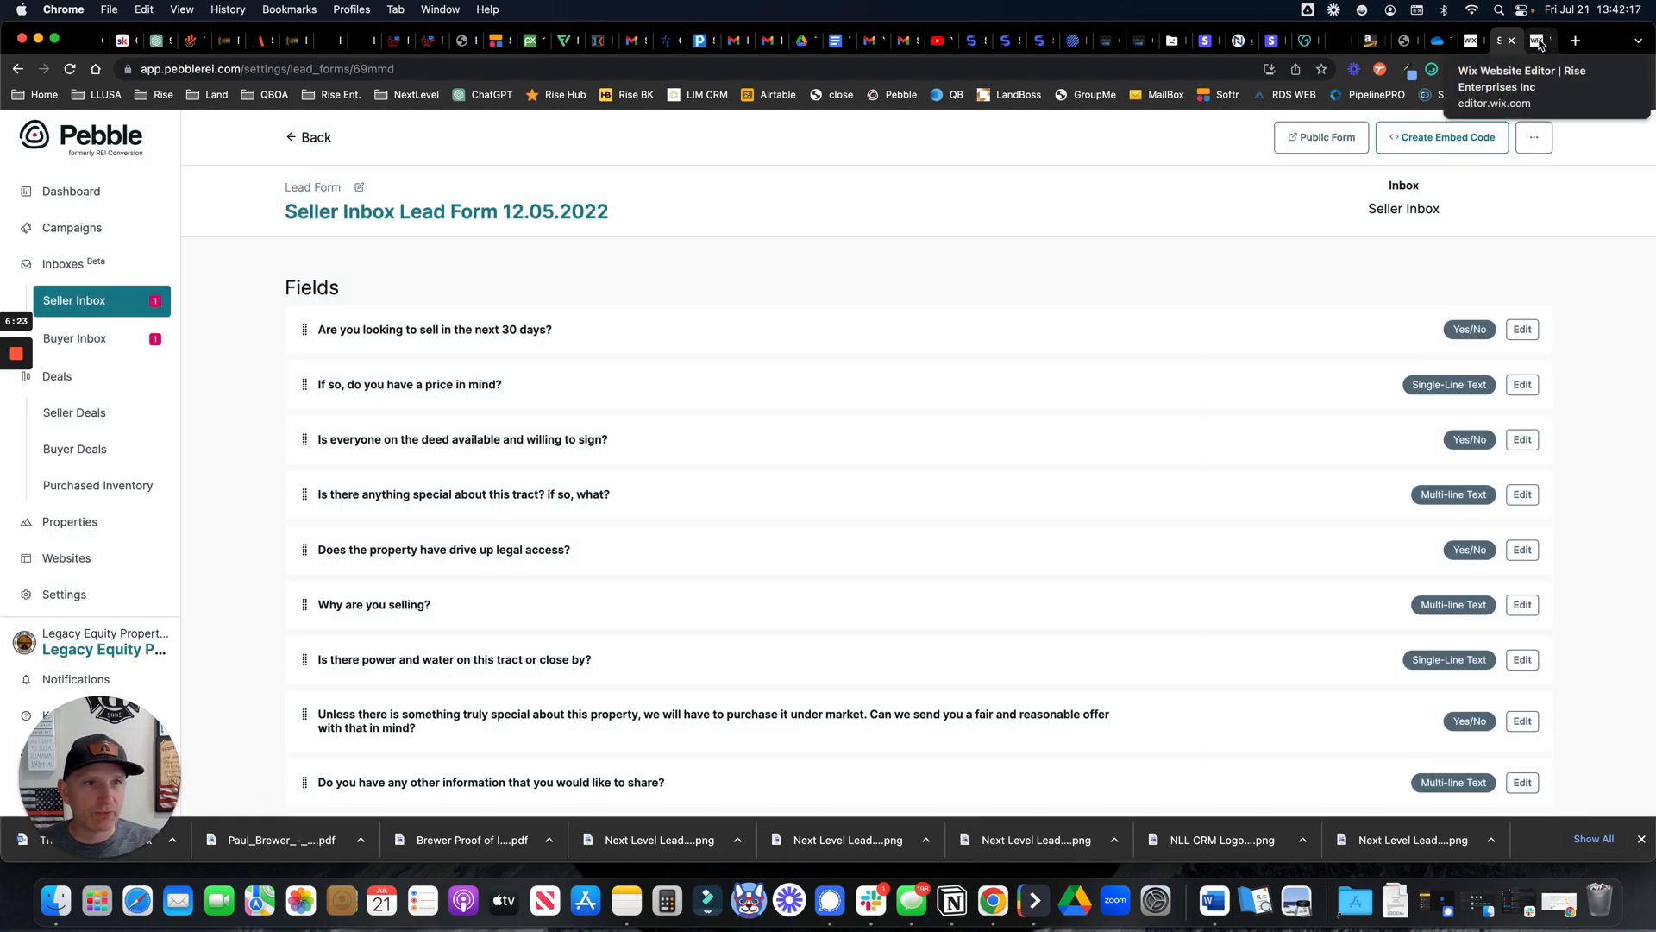
{"action": "left_click", "coordinate": [1537, 41]}
Paste the horizontal form snippet into the empty HTML strip and apply it
{"action": "left_click", "coordinate": [1041, 421]}
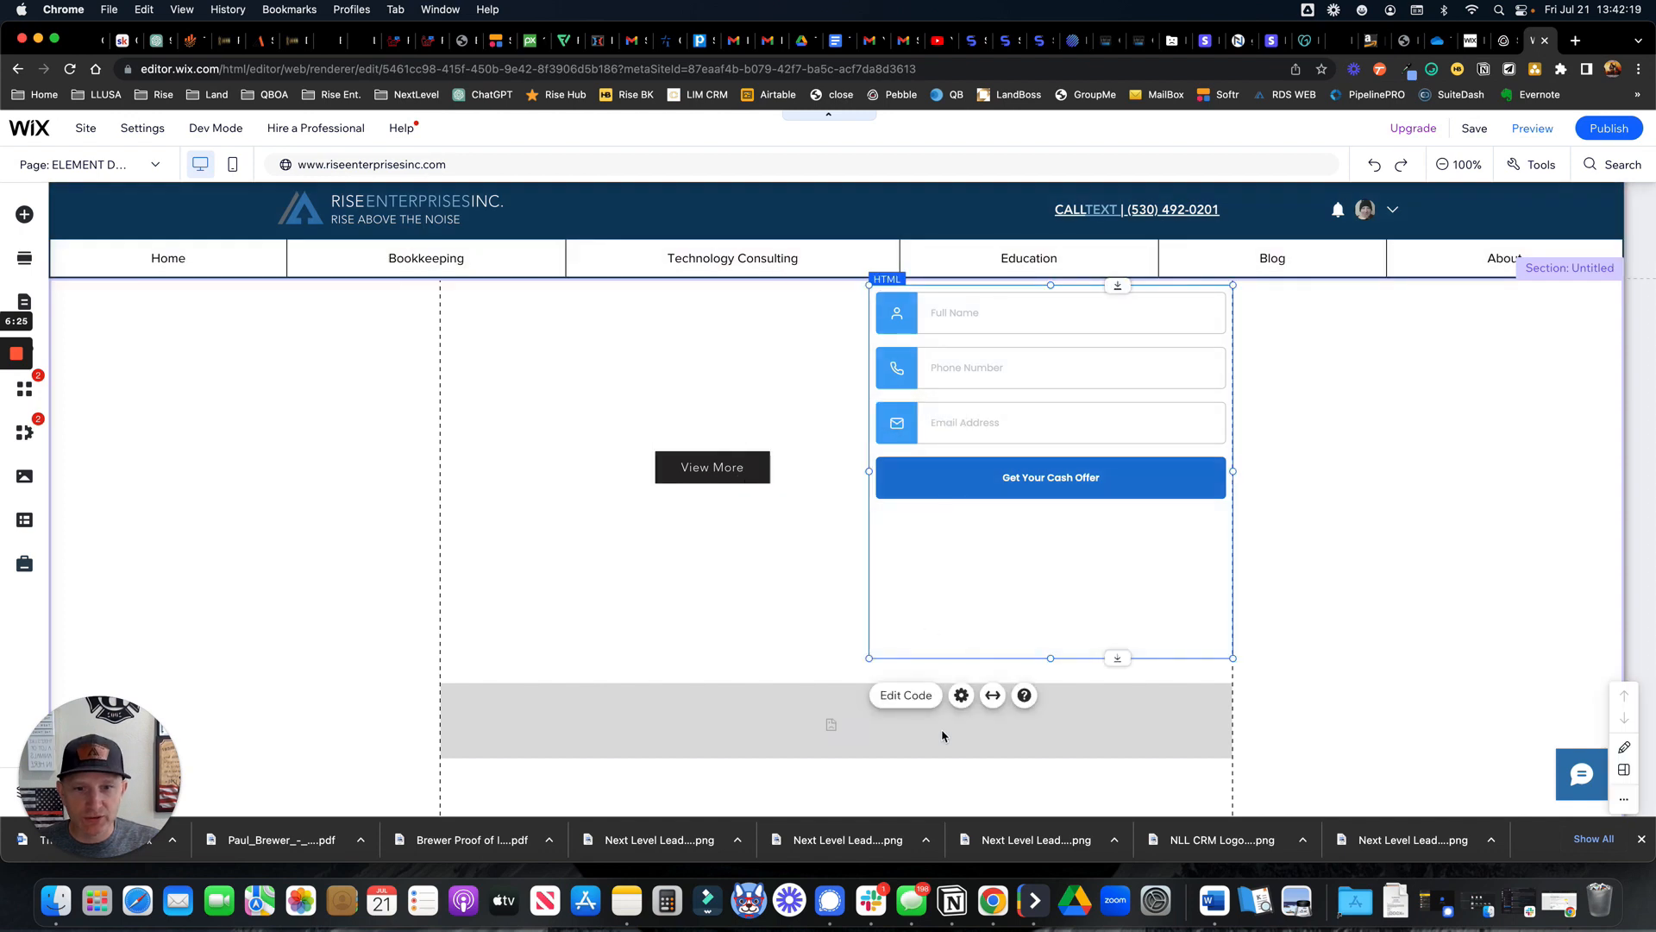
{"action": "left_click", "coordinate": [853, 731]}
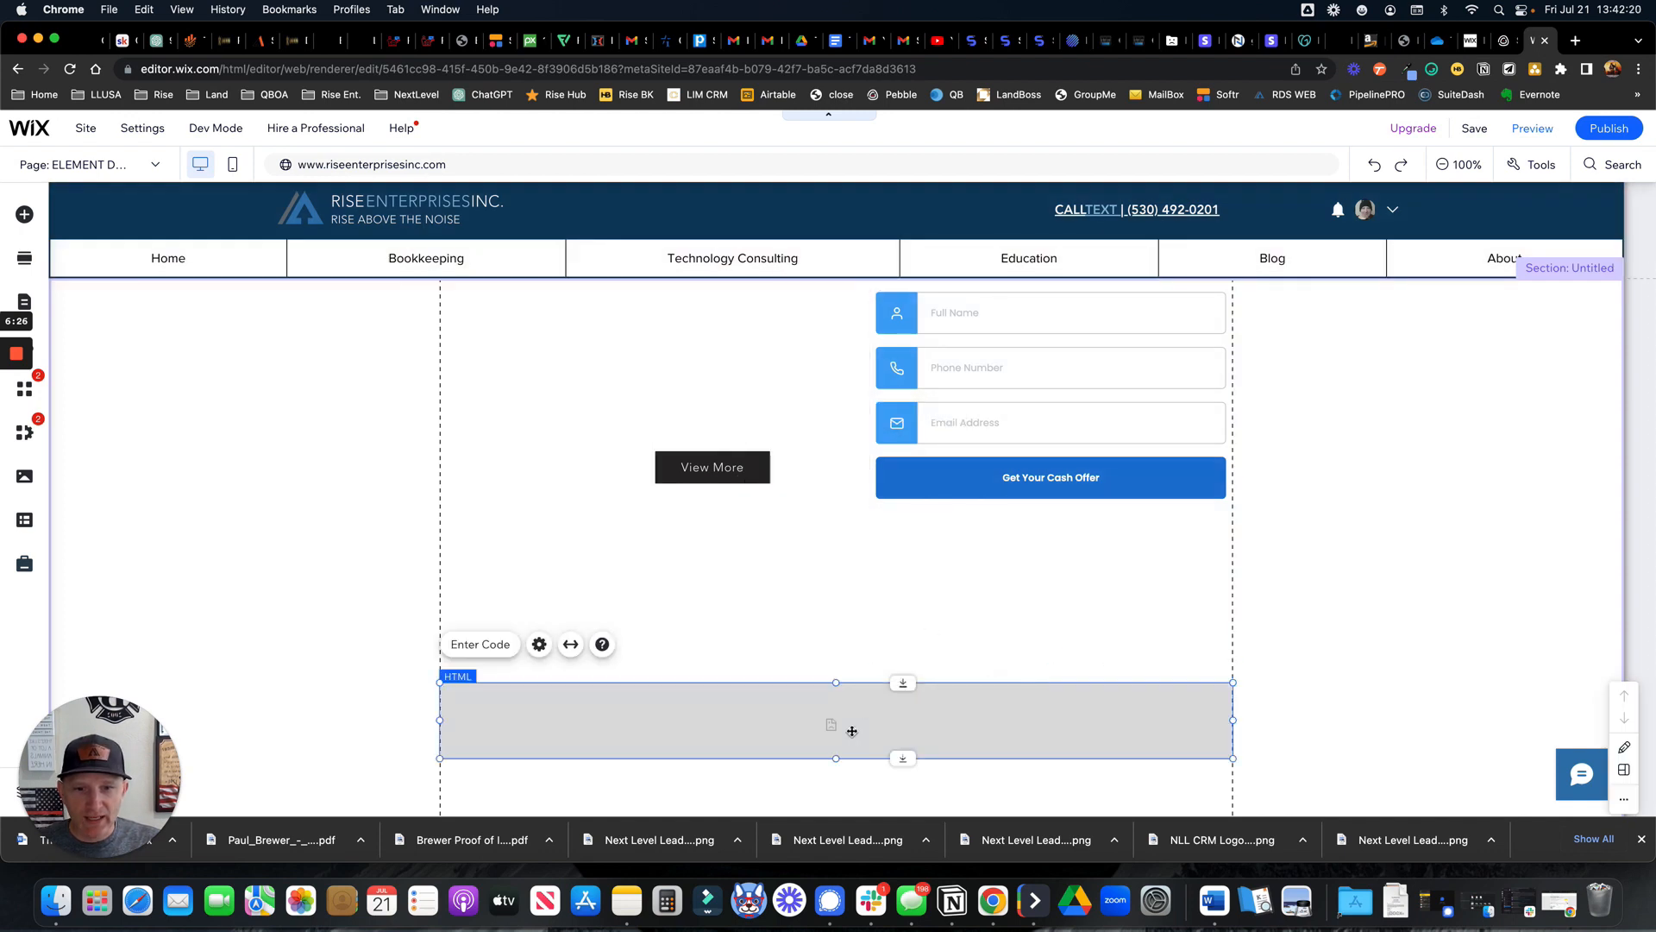
{"action": "left_click", "coordinate": [490, 649]}
{"action": "left_click", "coordinate": [1195, 462]}
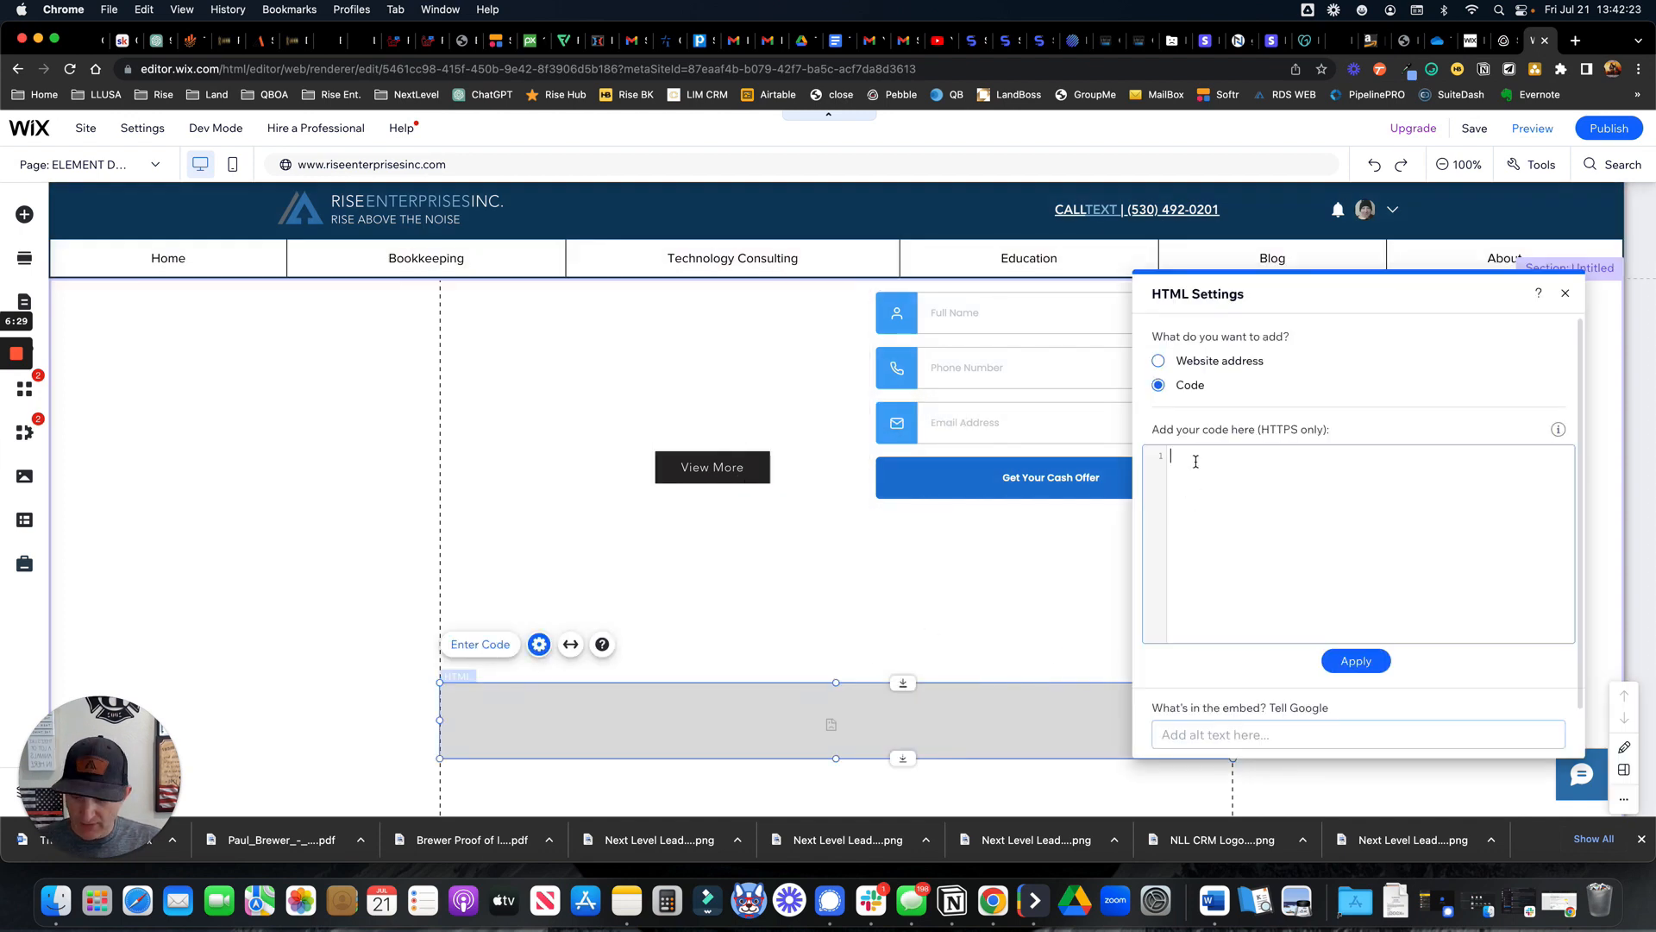
{"action": "key", "text": "super+v"}
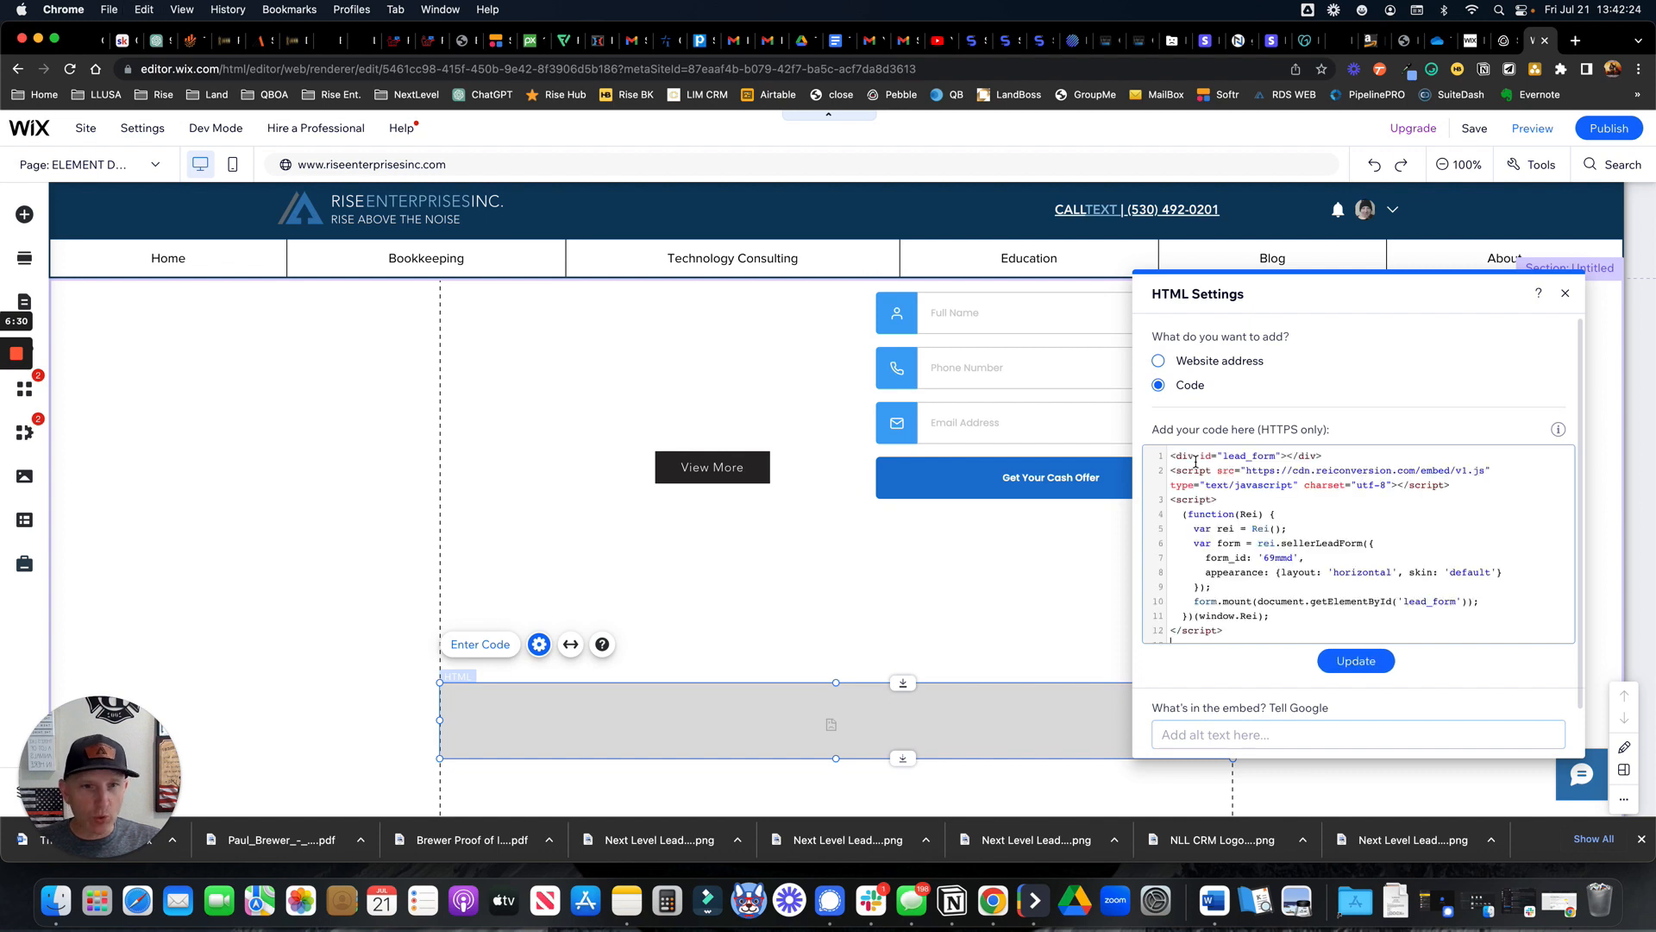
{"action": "left_click", "coordinate": [1355, 661]}
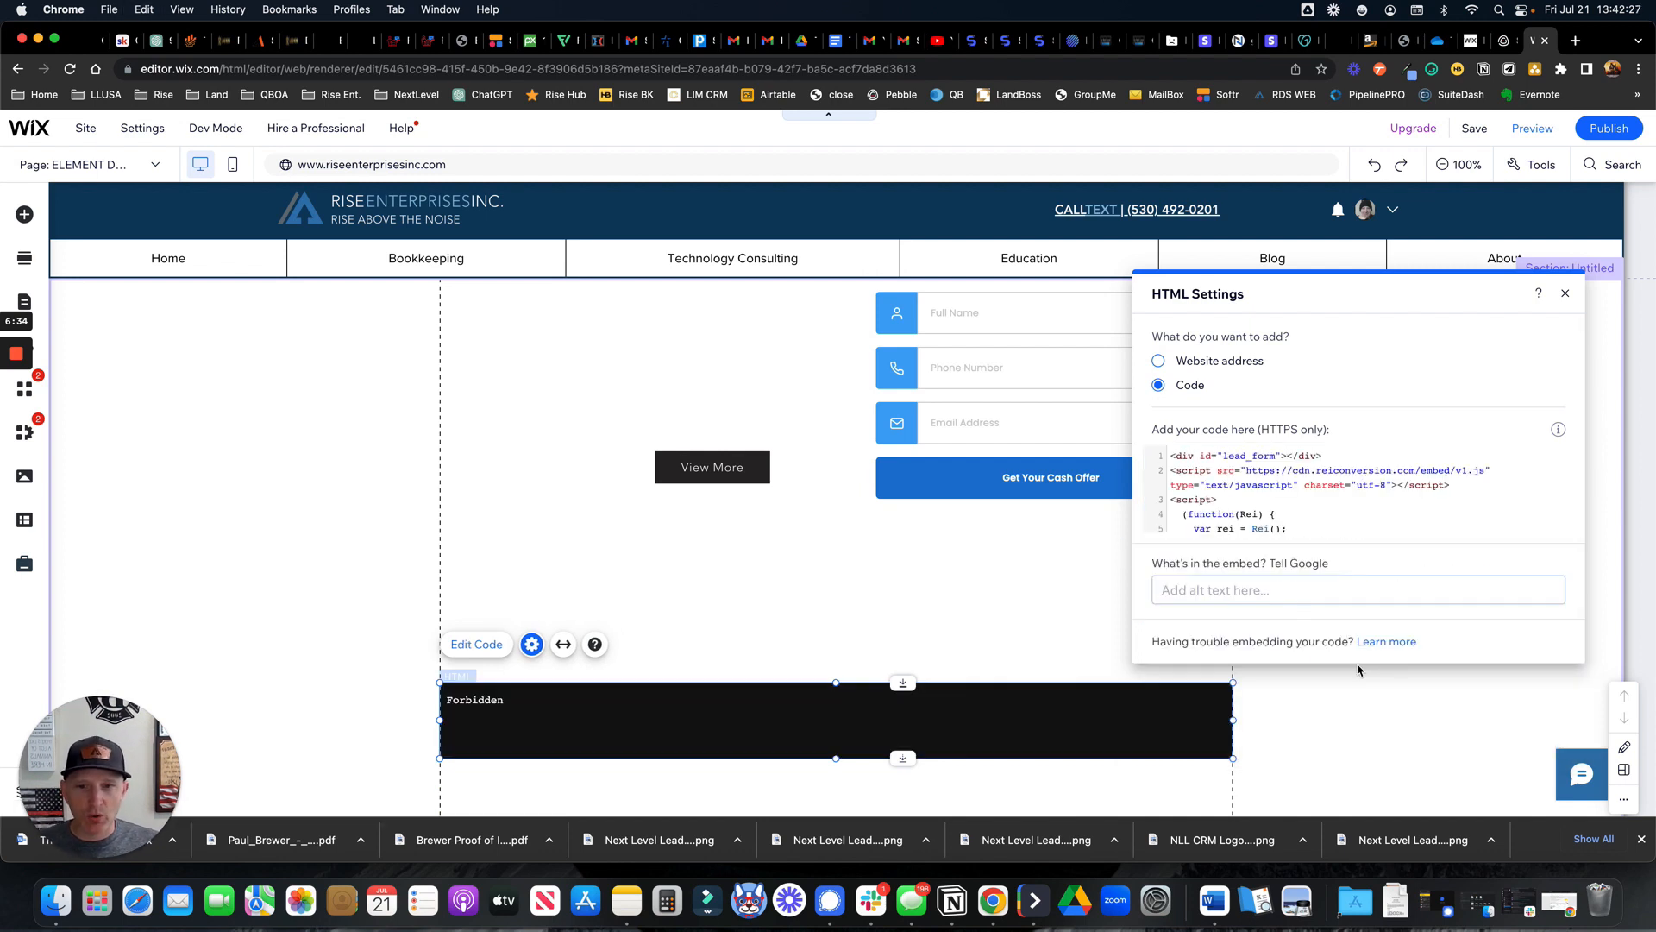
Widen the horizontal form box leftward, move it lower, and preview the page
{"action": "scroll", "coordinate": [973, 750], "scroll_direction": "down", "scroll_amount": 3}
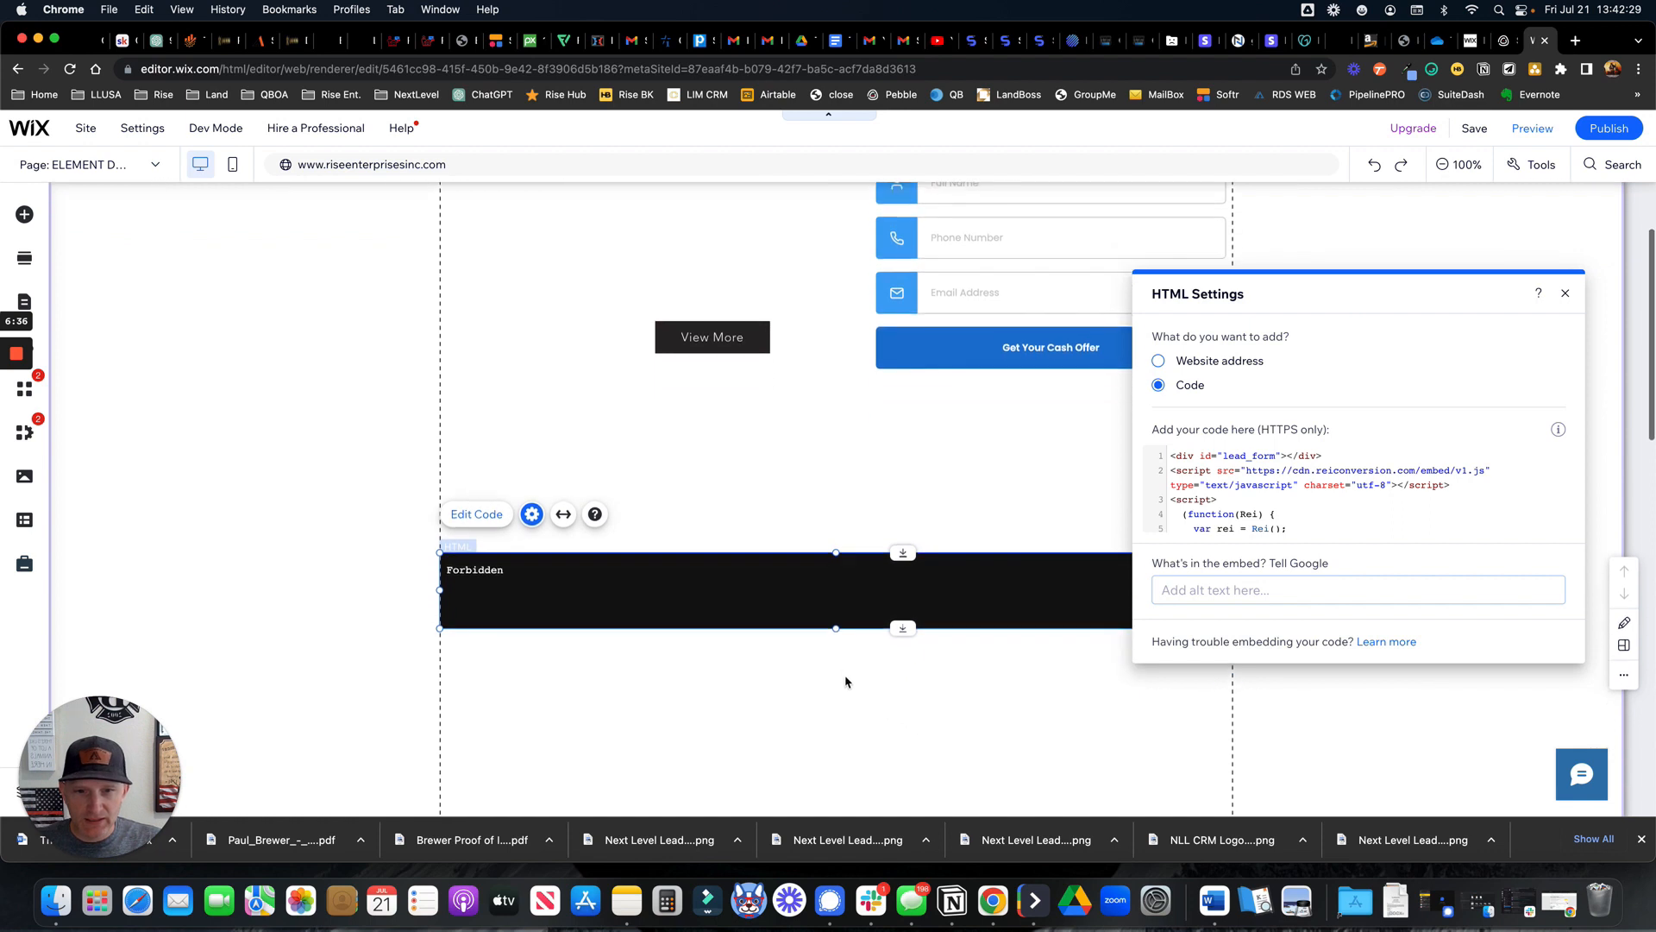
{"action": "scroll", "coordinate": [464, 627], "scroll_direction": "up", "scroll_amount": 1}
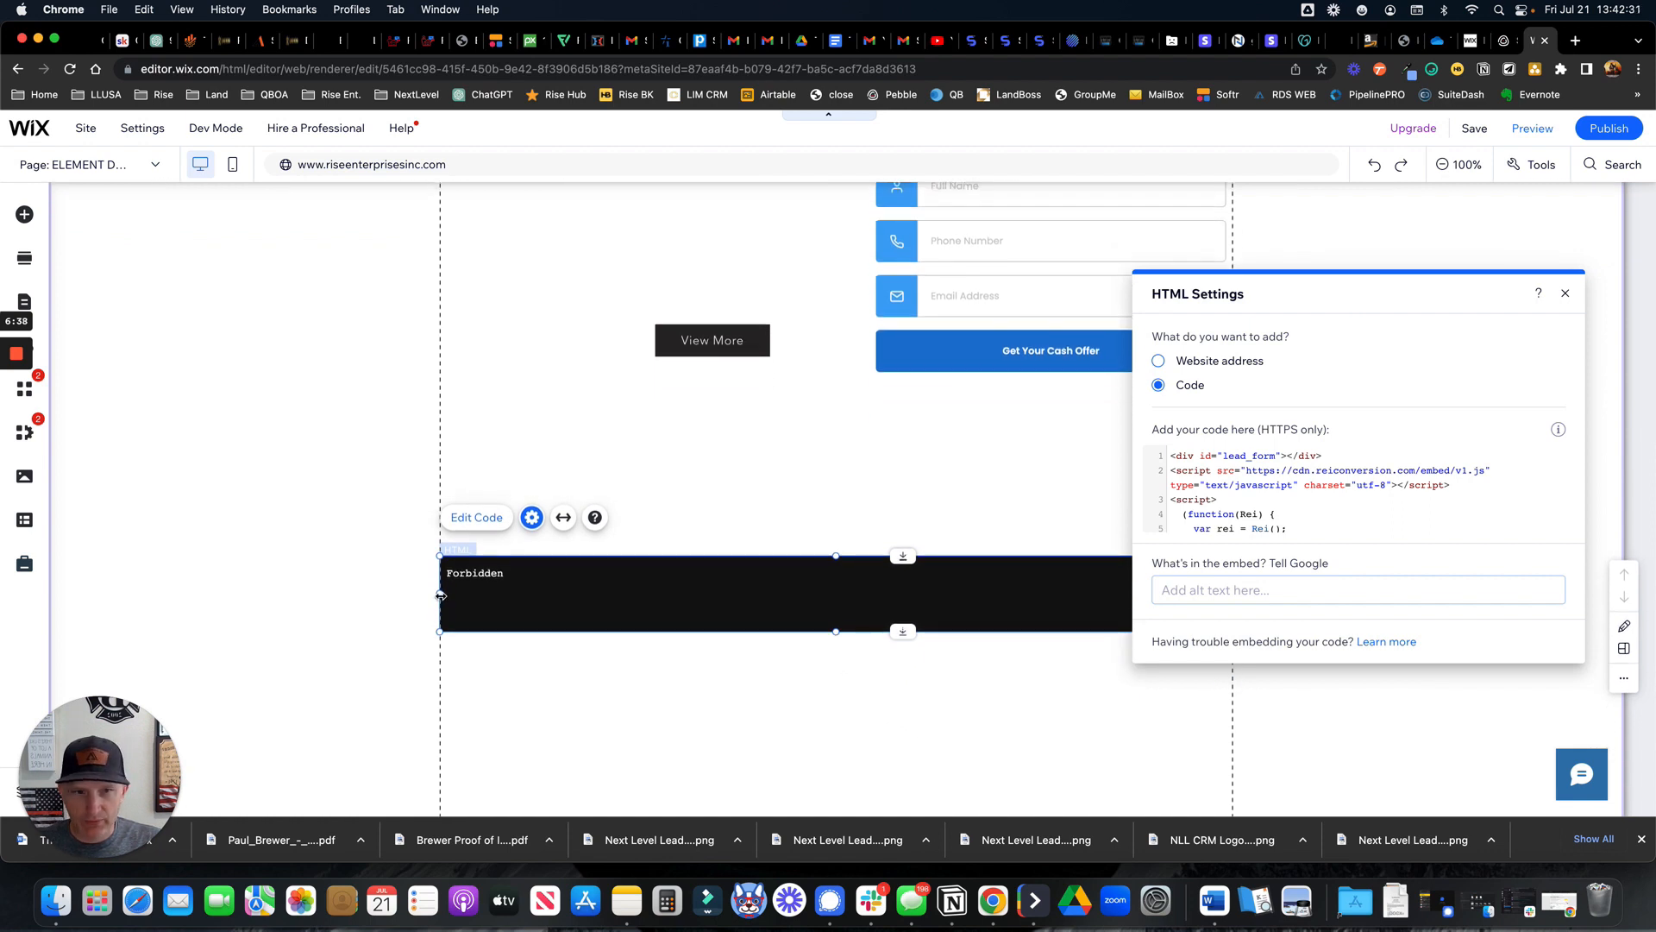
{"action": "left_click_drag", "start_coordinate": [441, 595], "coordinate": [333, 593]}
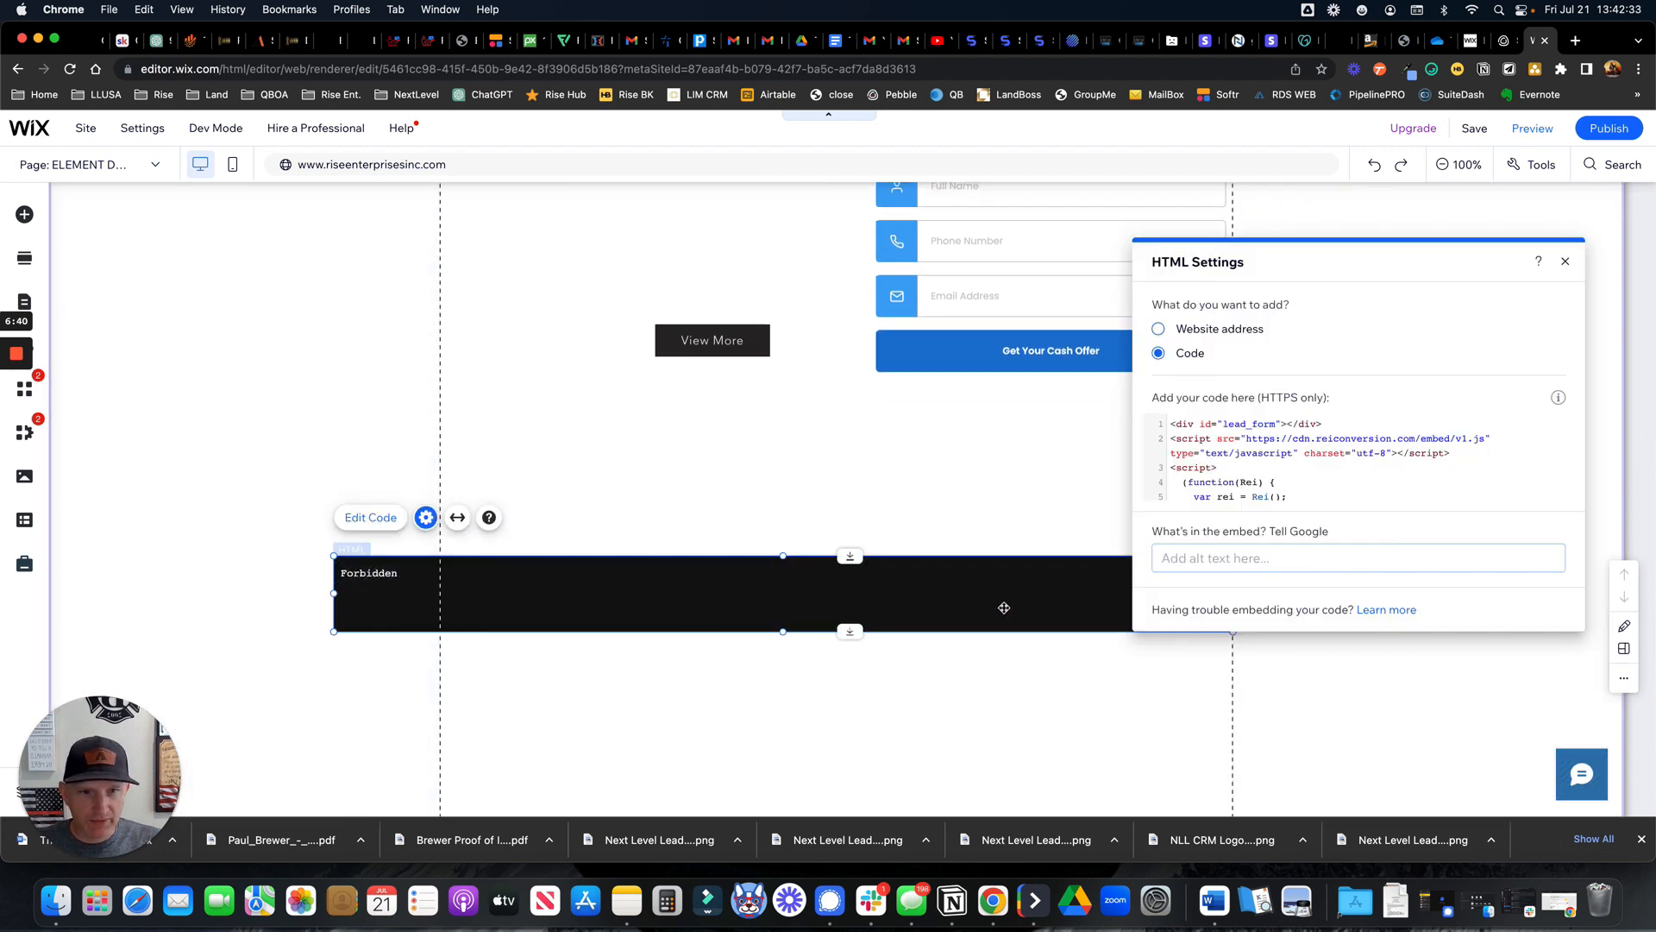
{"action": "left_click_drag", "start_coordinate": [1003, 610], "coordinate": [996, 665]}
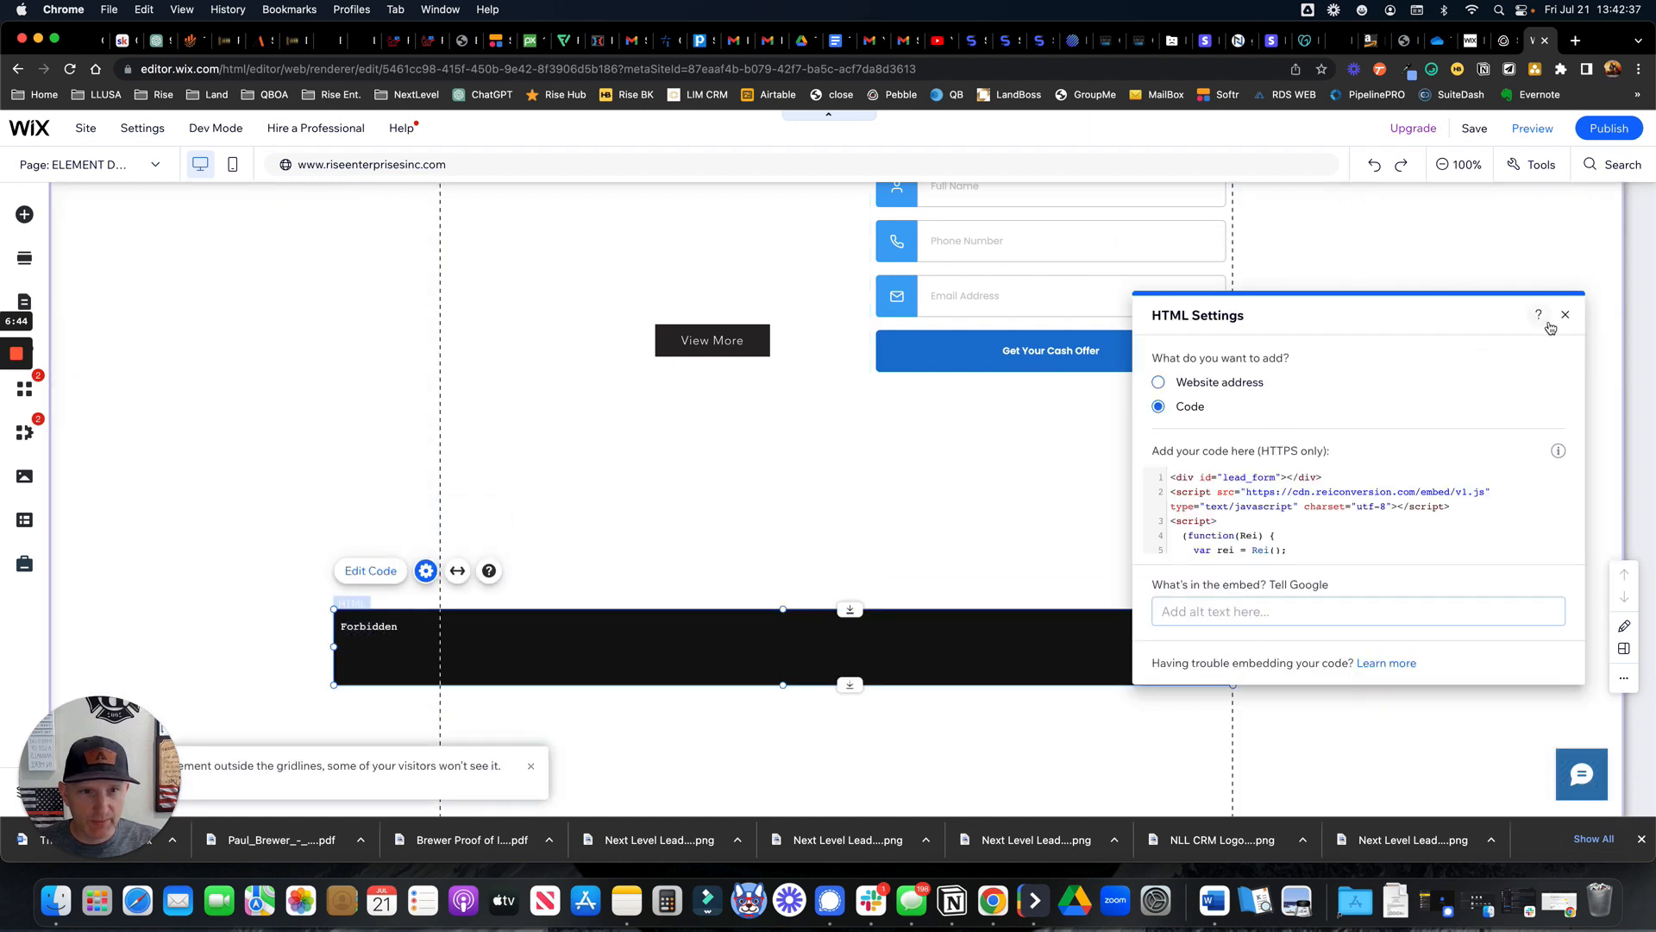
{"action": "left_click", "coordinate": [1566, 316]}
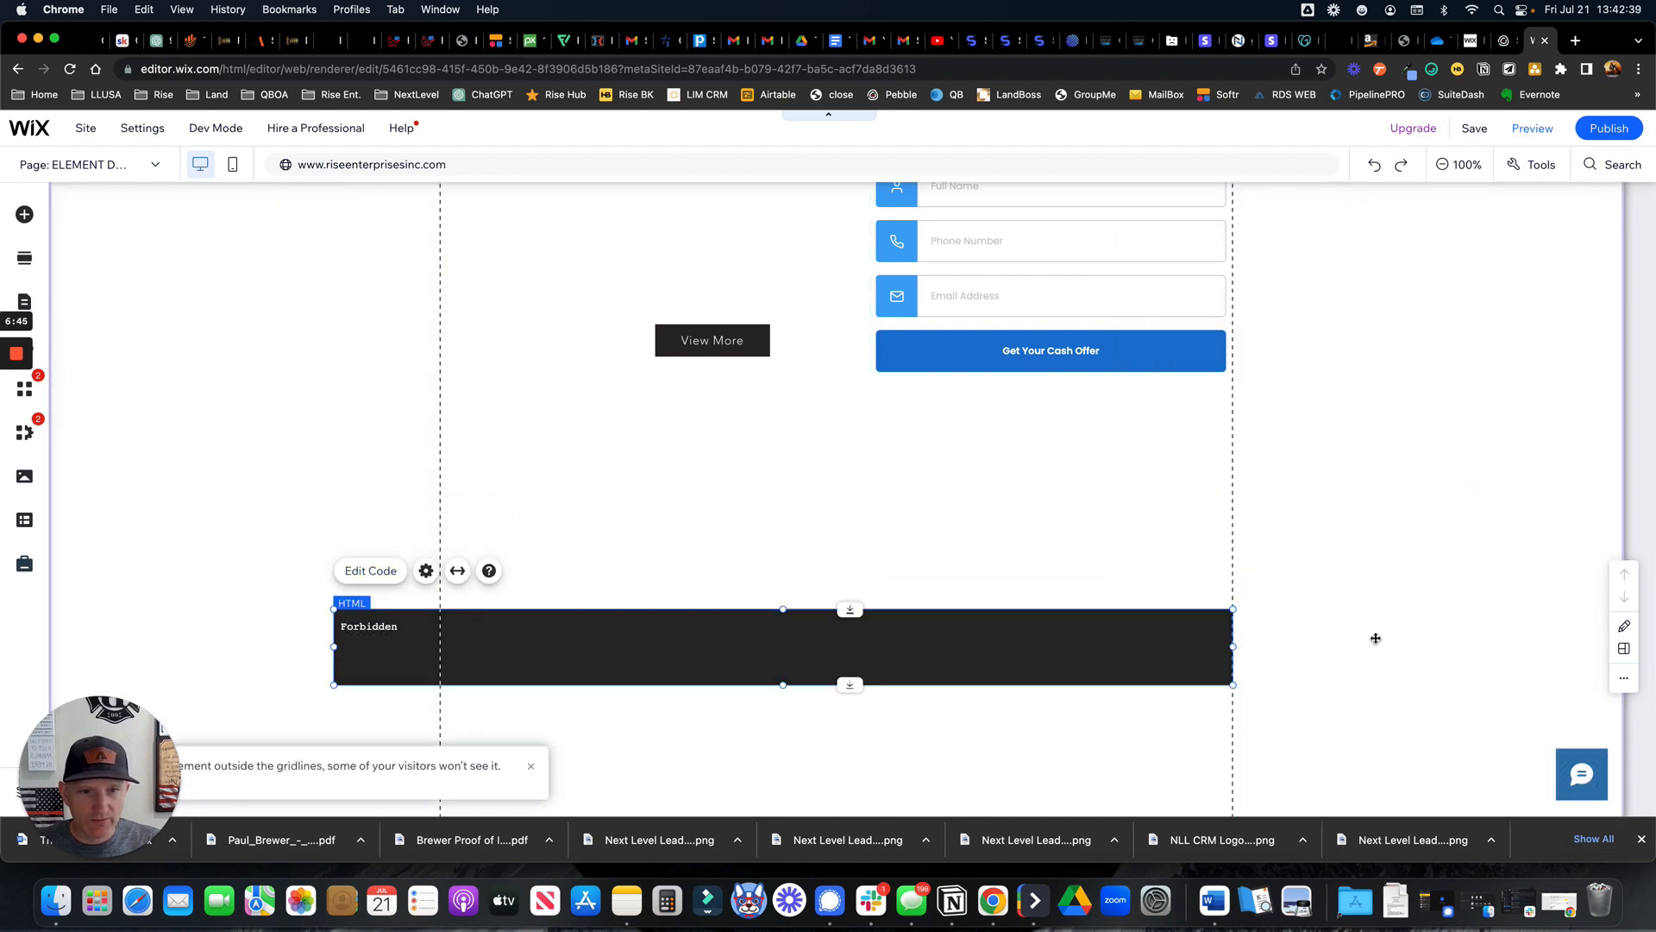
{"action": "left_click", "coordinate": [15, 420]}
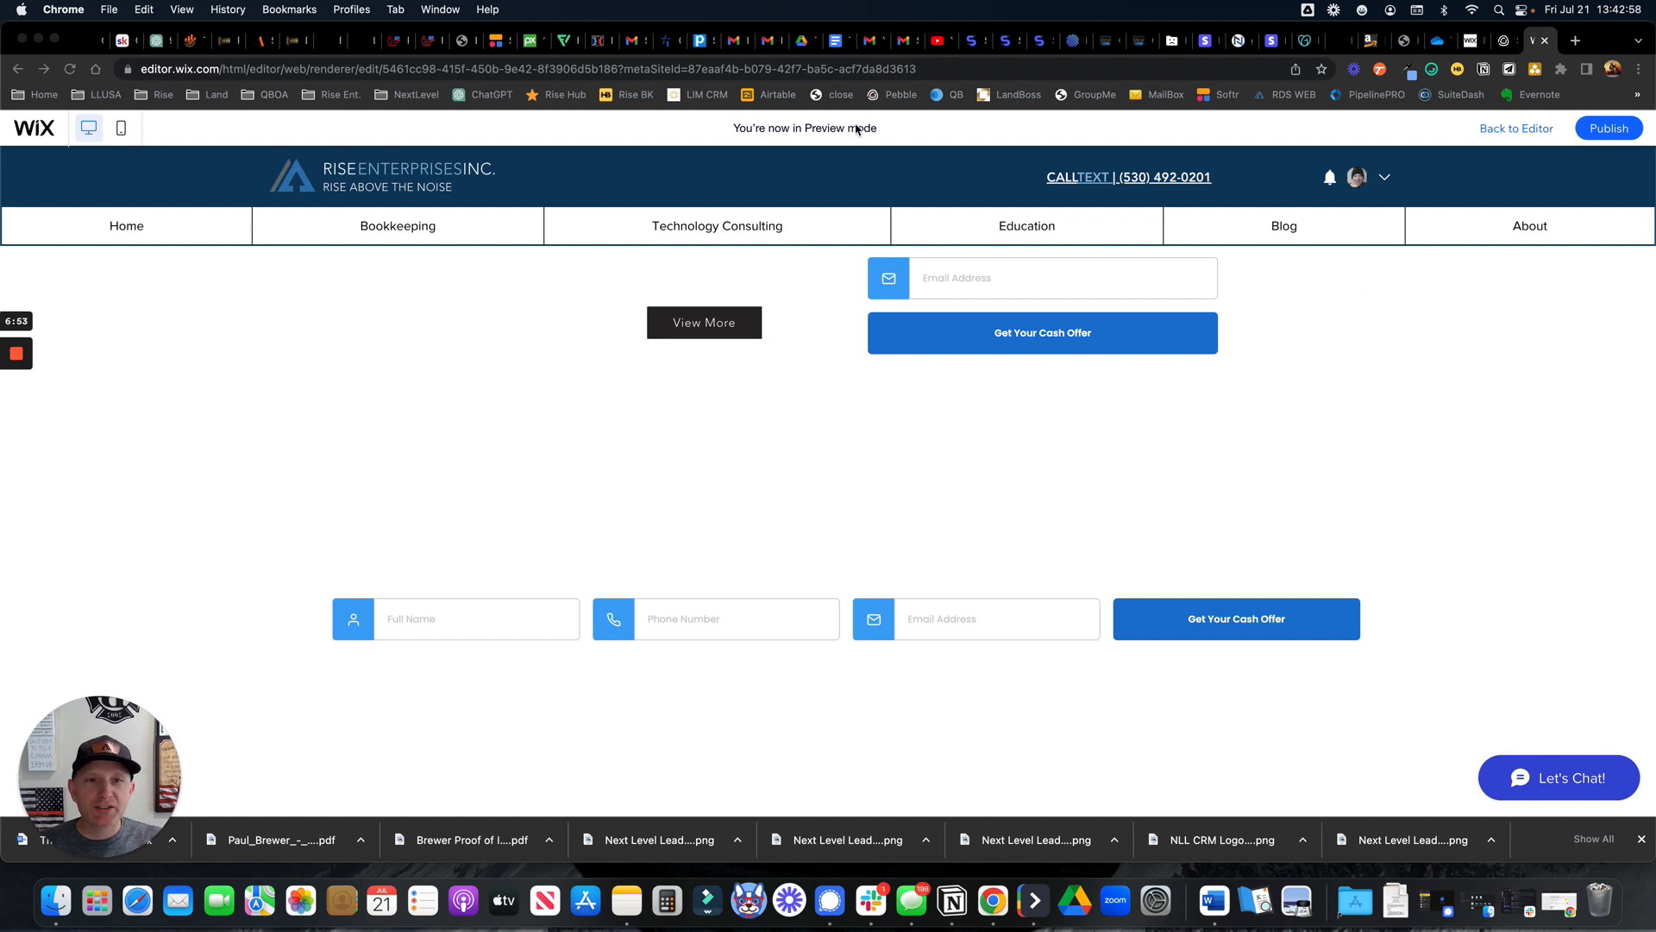
Try the Full Name and Email Address fields in preview, then return to editing
{"action": "left_click", "coordinate": [461, 626]}
{"action": "left_click", "coordinate": [874, 626]}
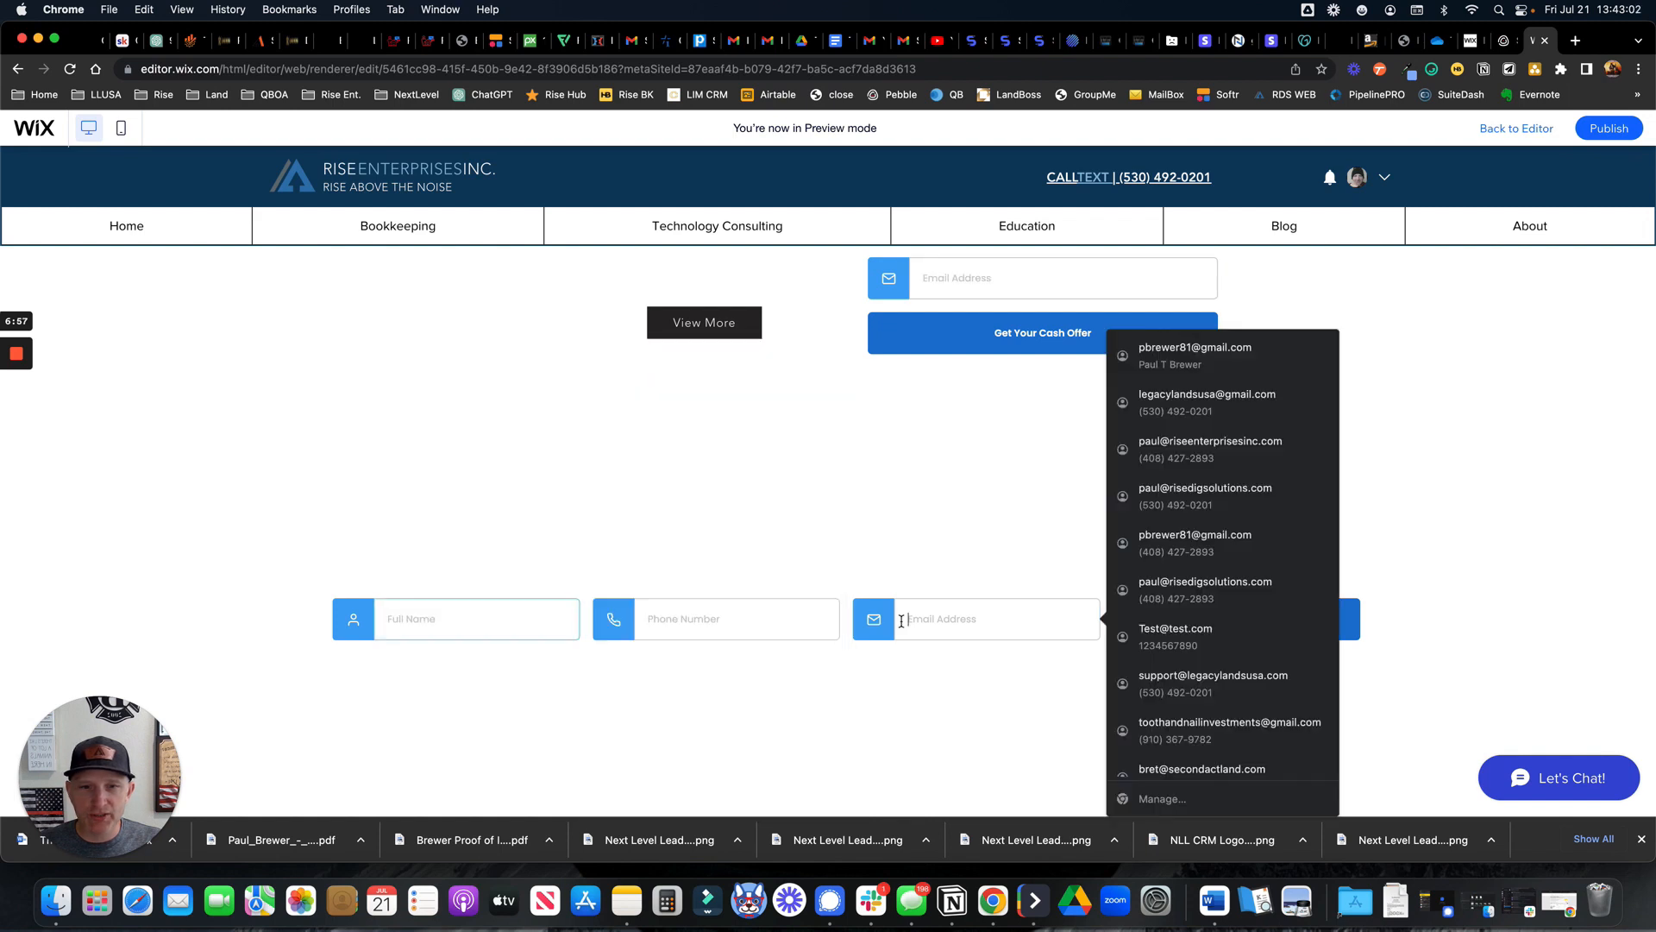
{"action": "left_click", "coordinate": [1467, 610]}
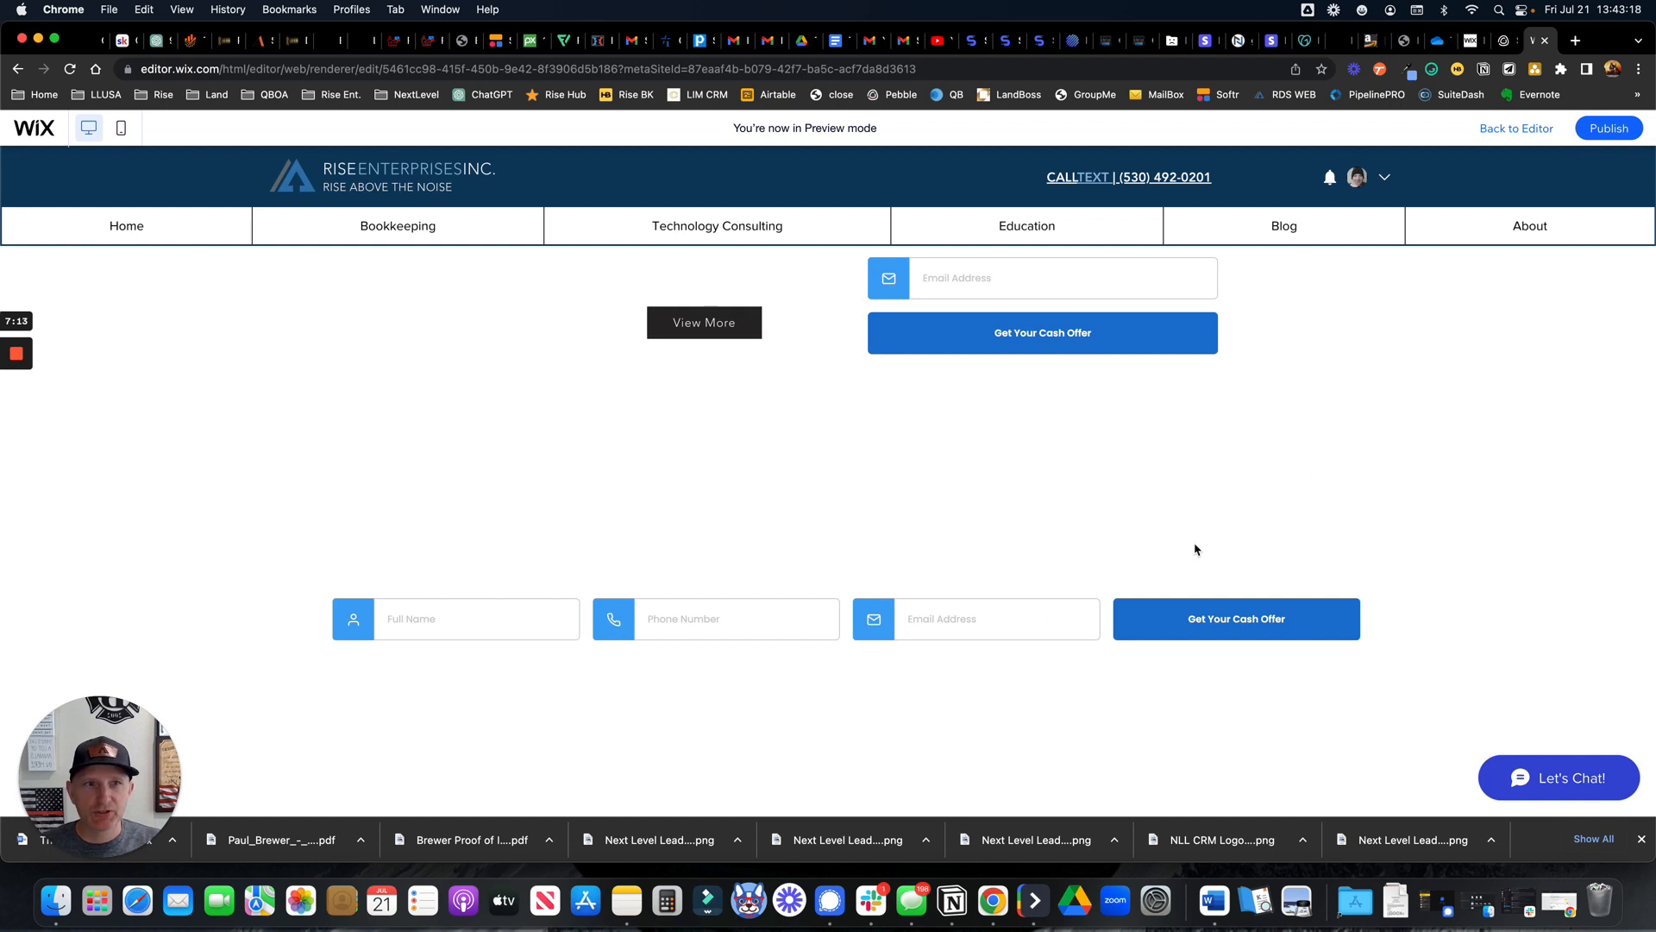
{"action": "left_click", "coordinate": [1489, 134]}
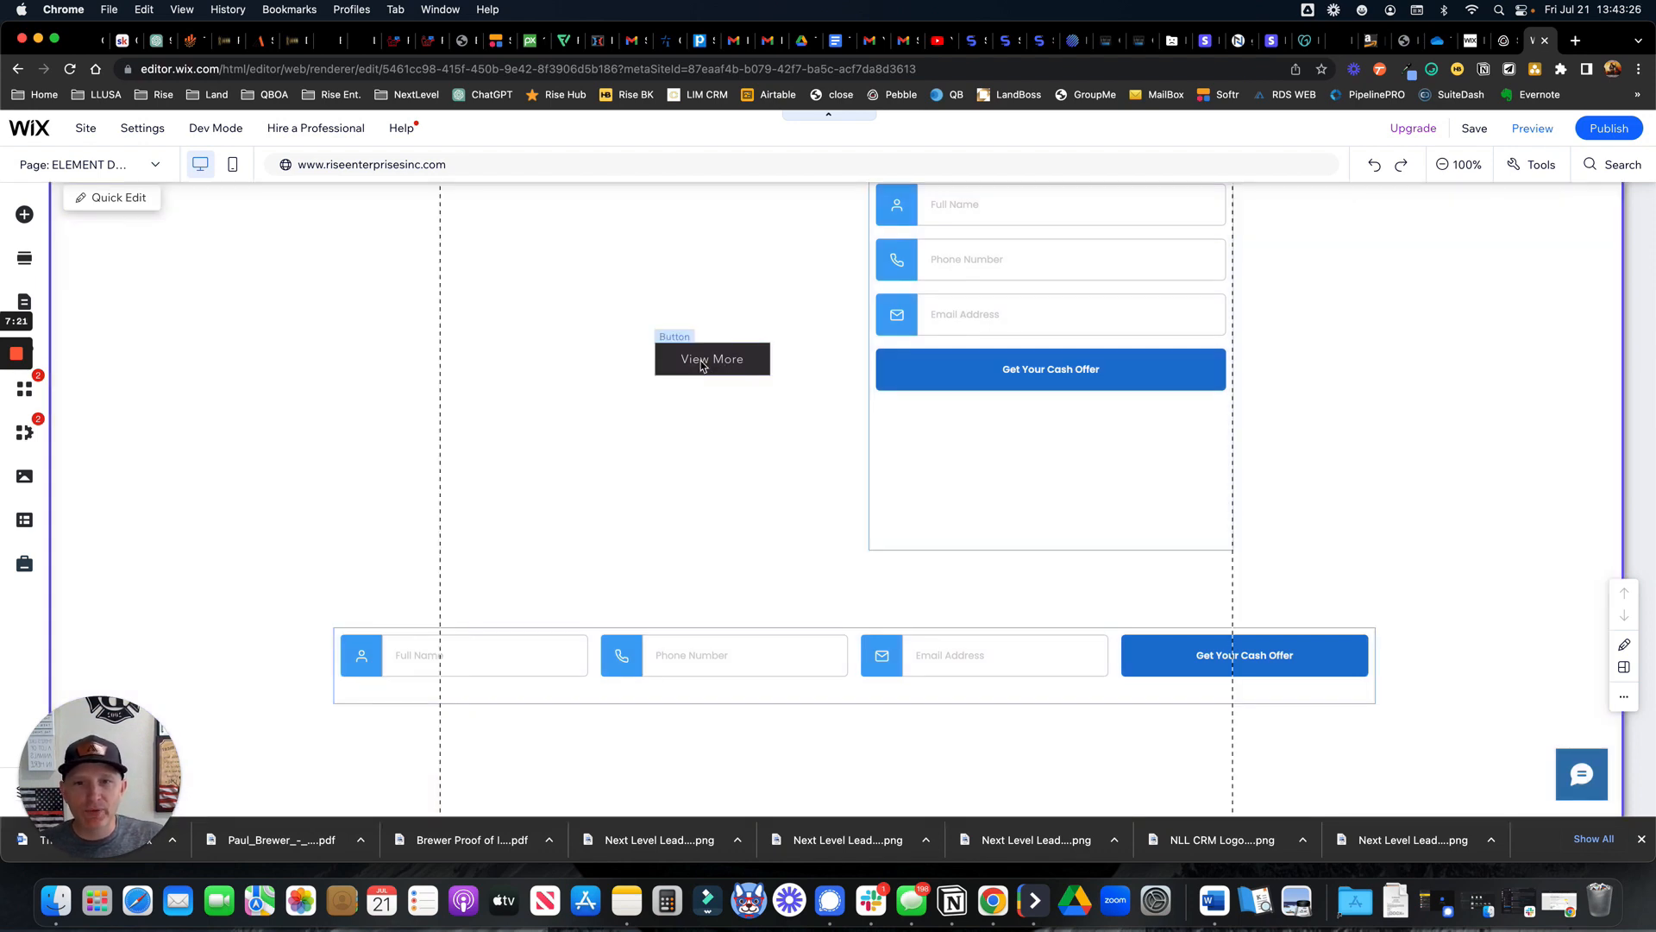
Select the View More button in Wix, then bring up Pebble's Seller Inbox Lead Form page
{"action": "left_click", "coordinate": [702, 366]}
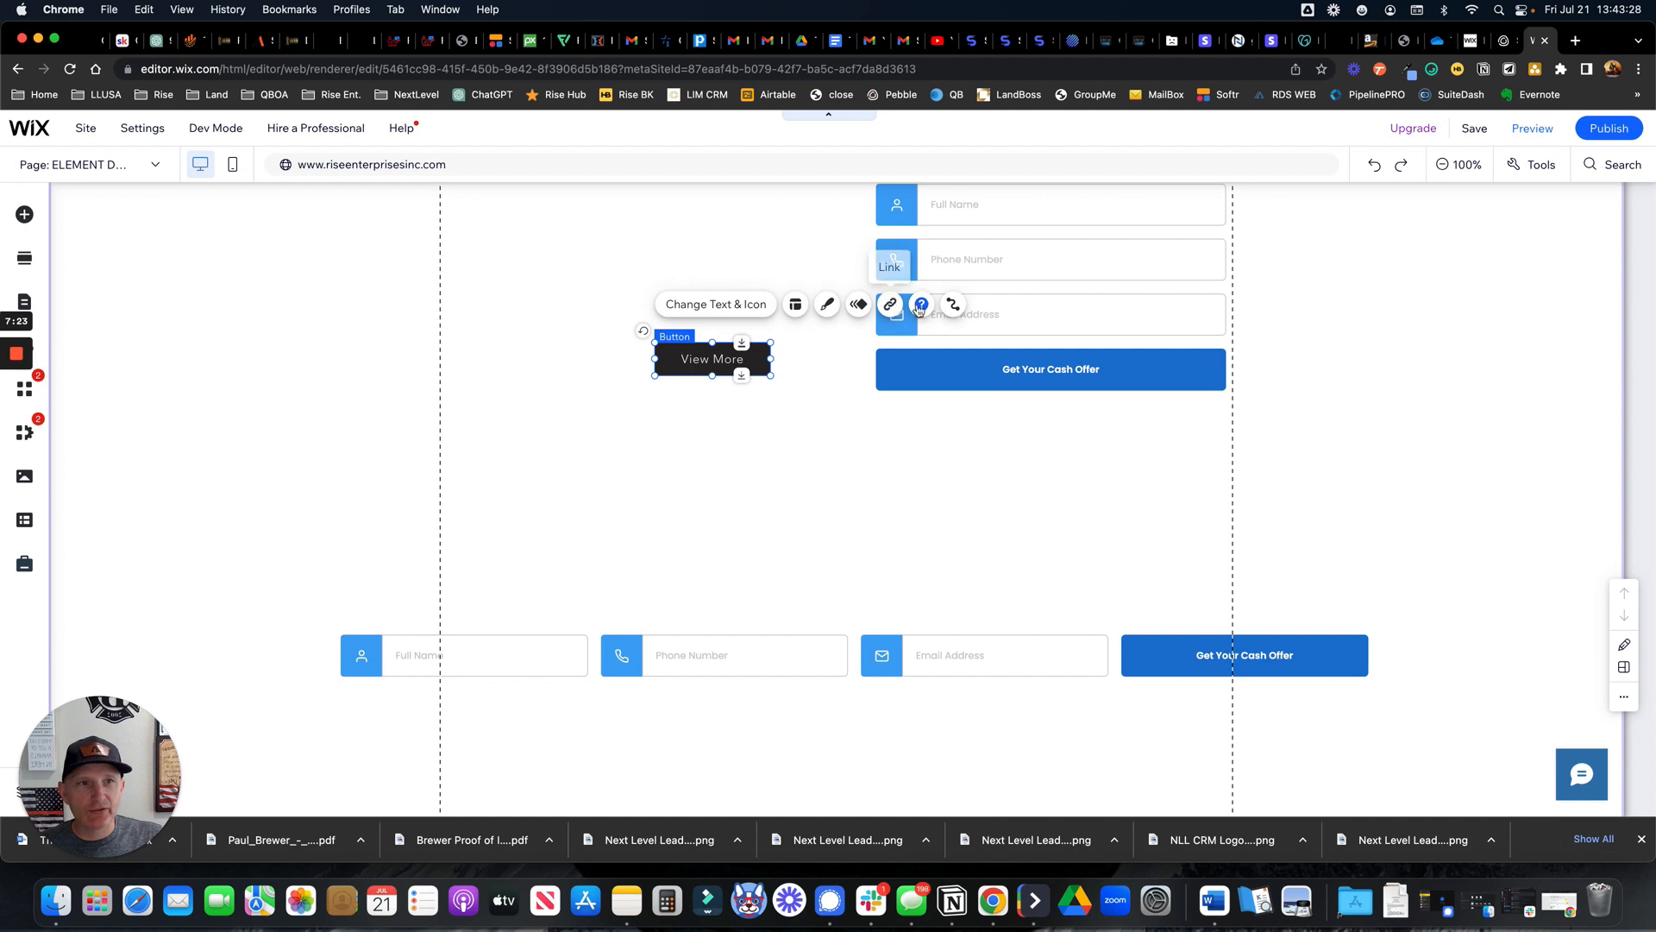
{"action": "left_click", "coordinate": [1510, 45]}
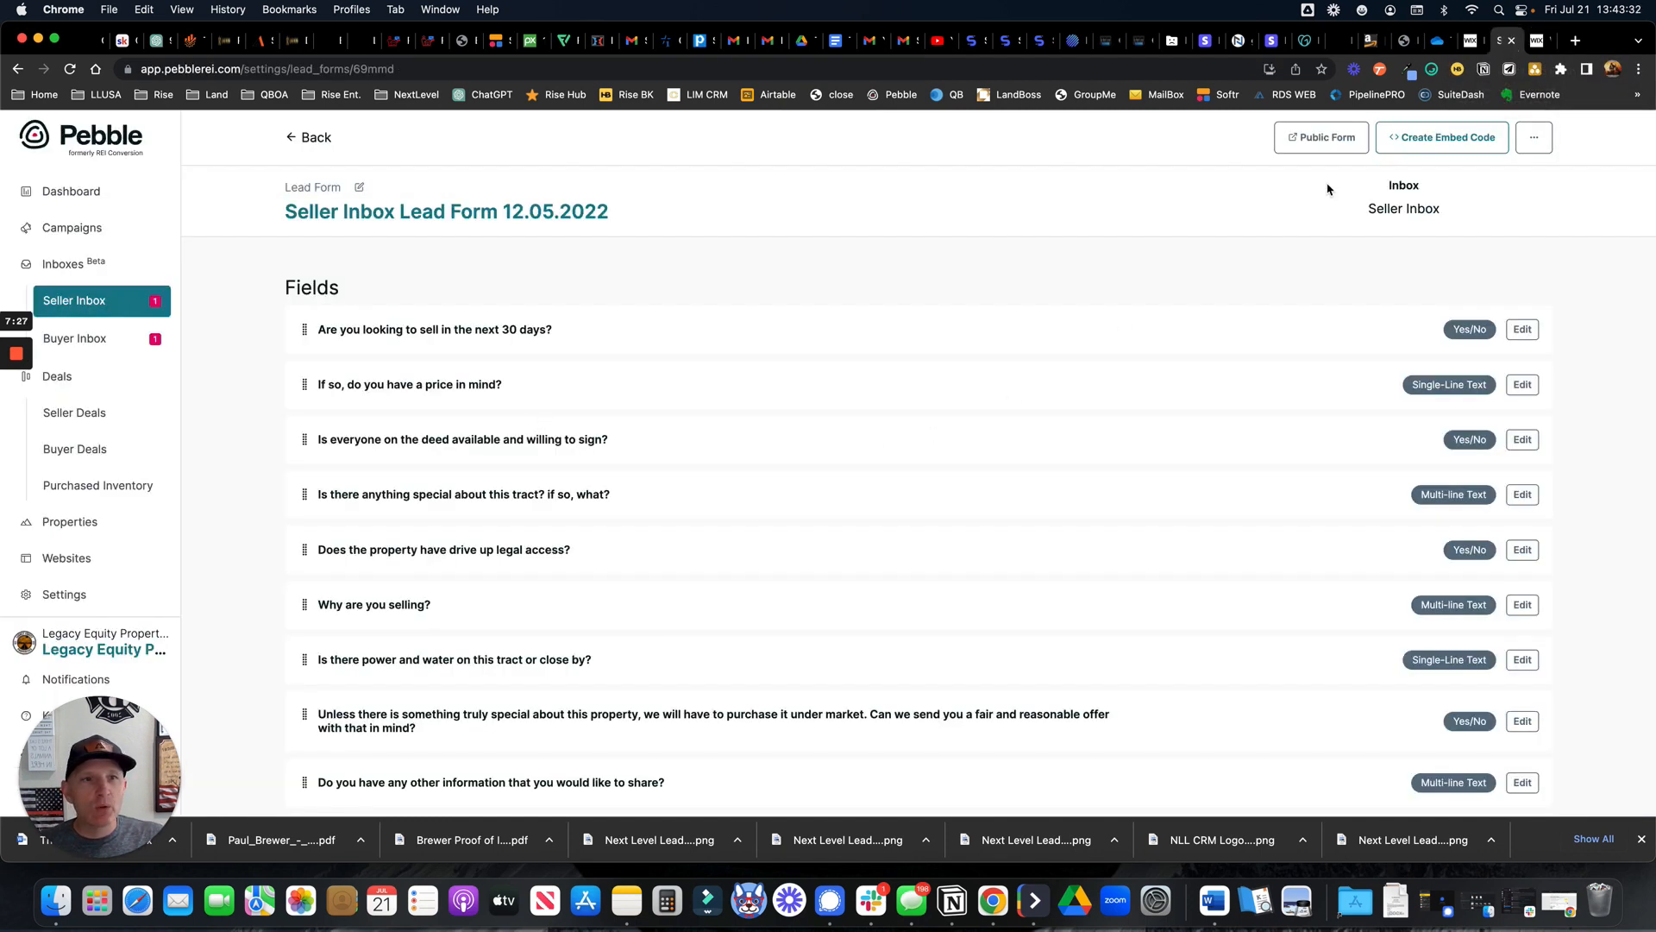
Open Pebble's public Seller Inbox Lead Form in a new tab and select its web address
{"action": "left_click", "coordinate": [1317, 140]}
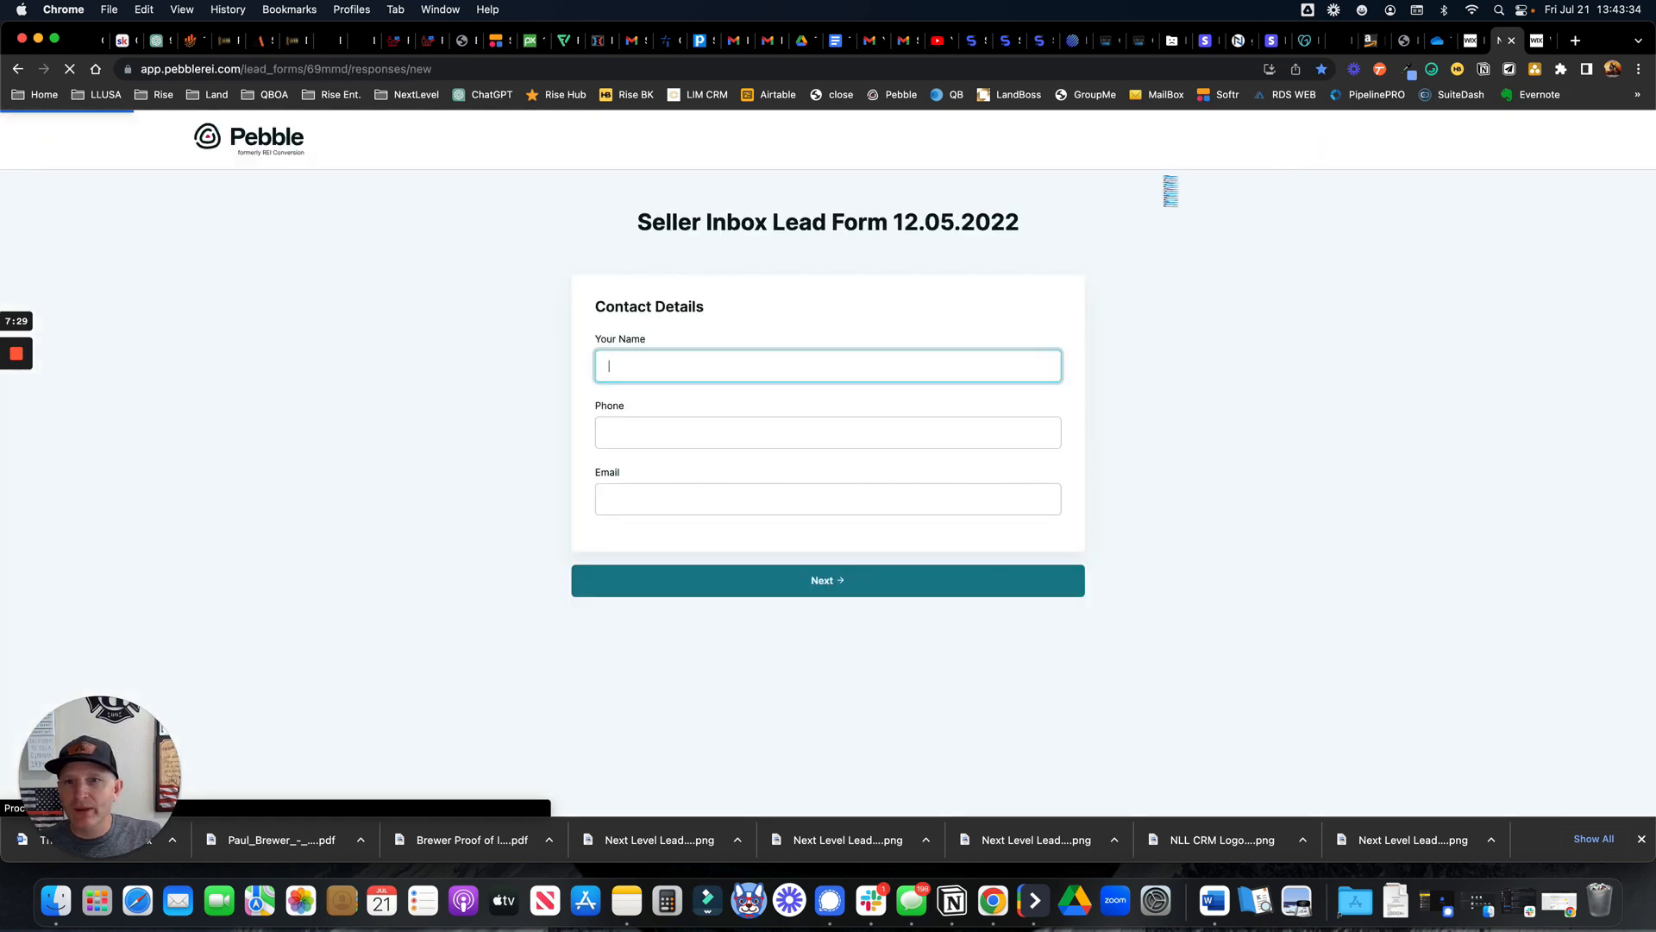
{"action": "left_click", "coordinate": [441, 69]}
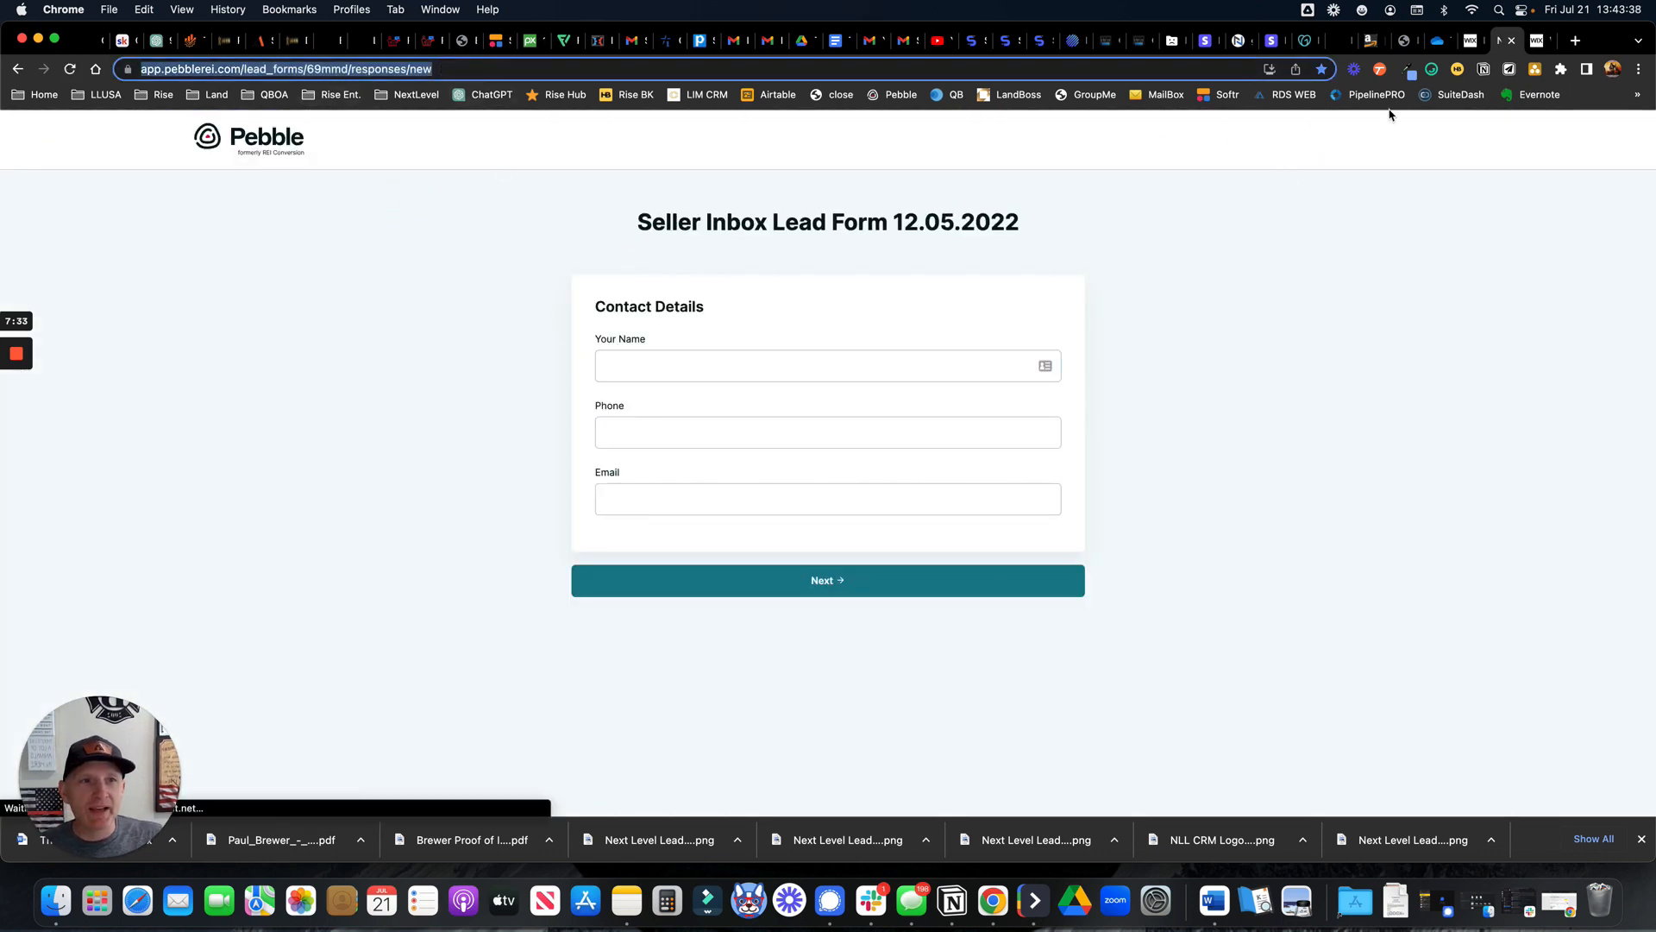
{"action": "left_click", "coordinate": [1536, 40]}
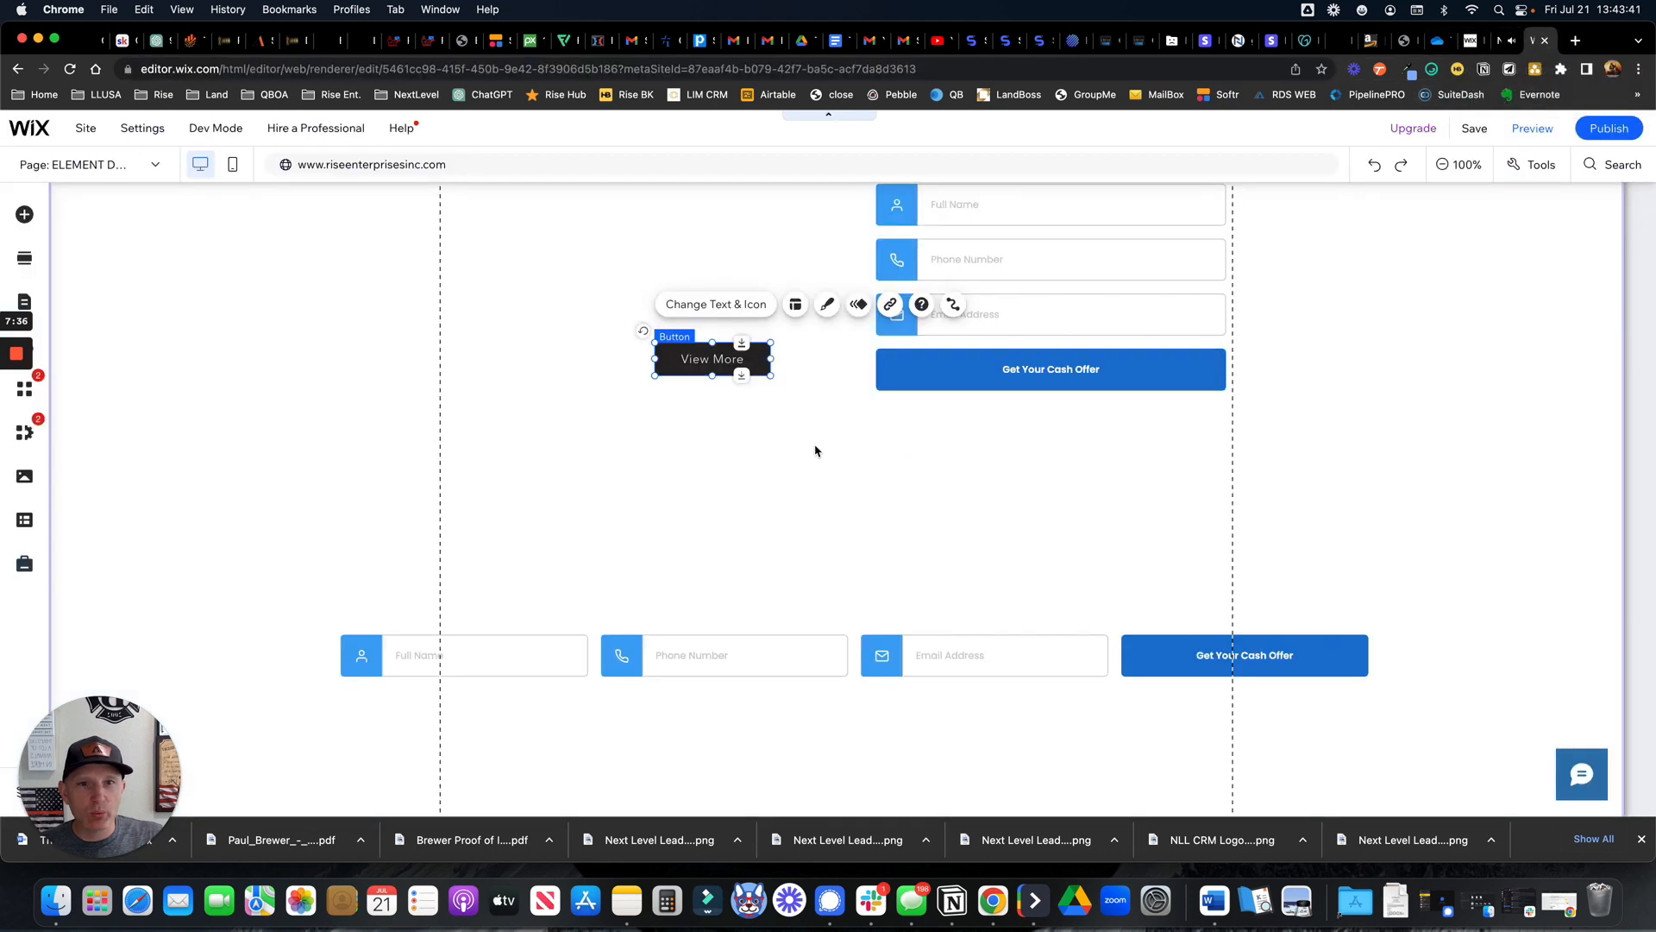
Link View More to the pasted Pebble public form URL in a new window, then test it in preview
{"action": "left_click", "coordinate": [891, 307]}
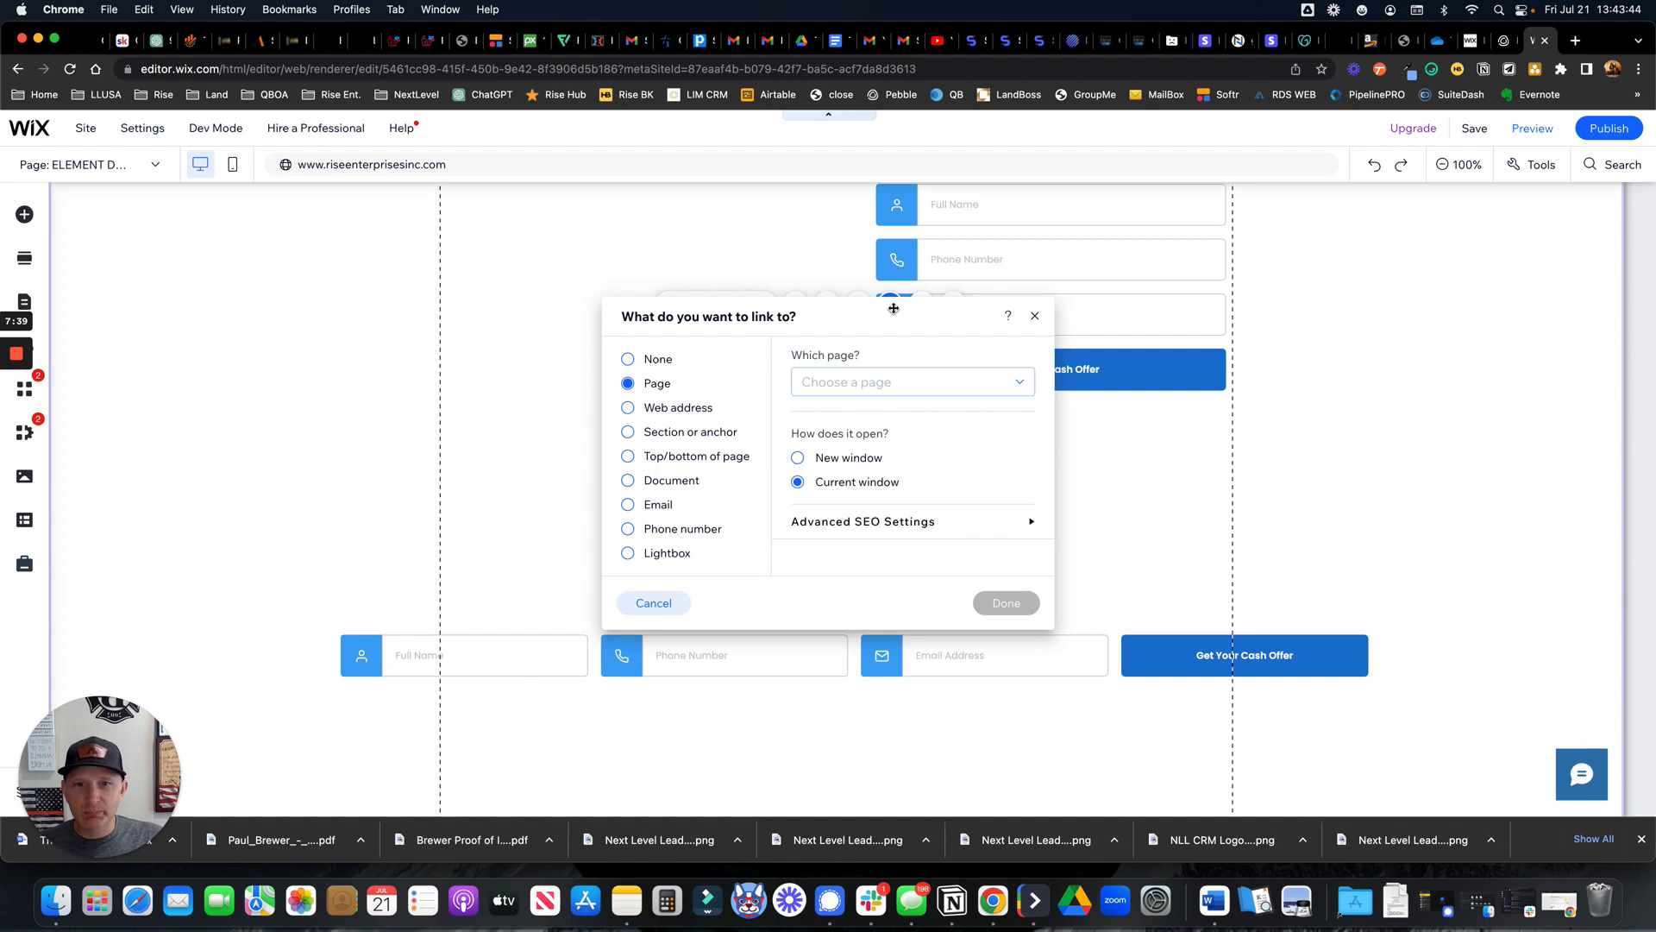
{"action": "left_click", "coordinate": [799, 459]}
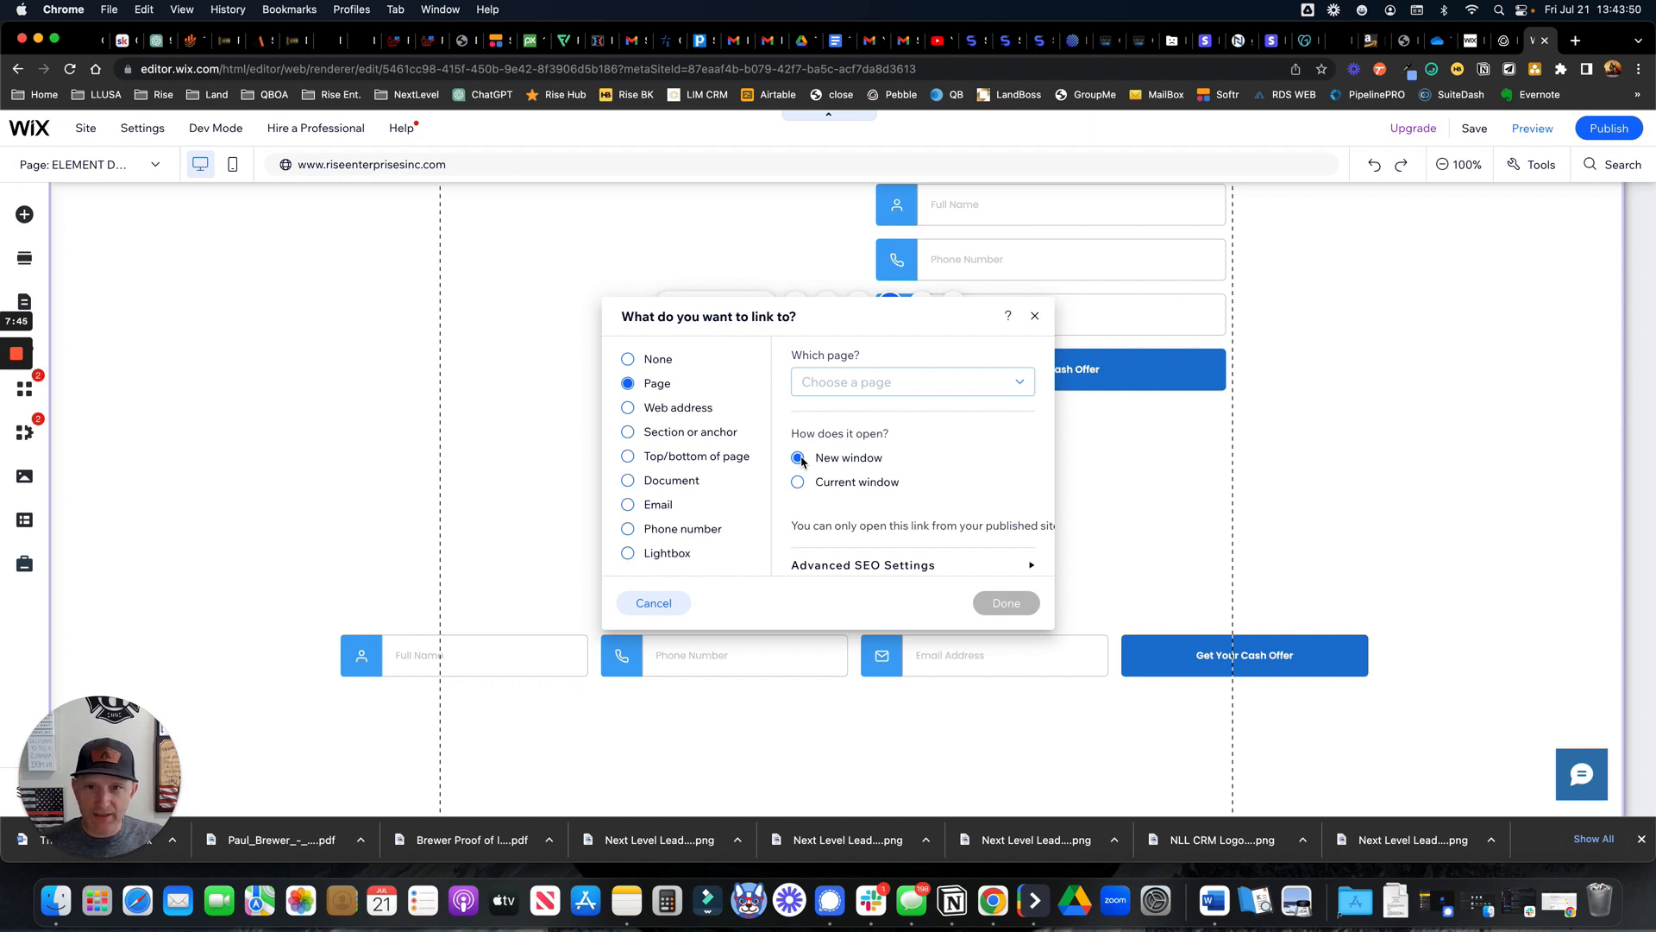
{"action": "left_click", "coordinate": [662, 412]}
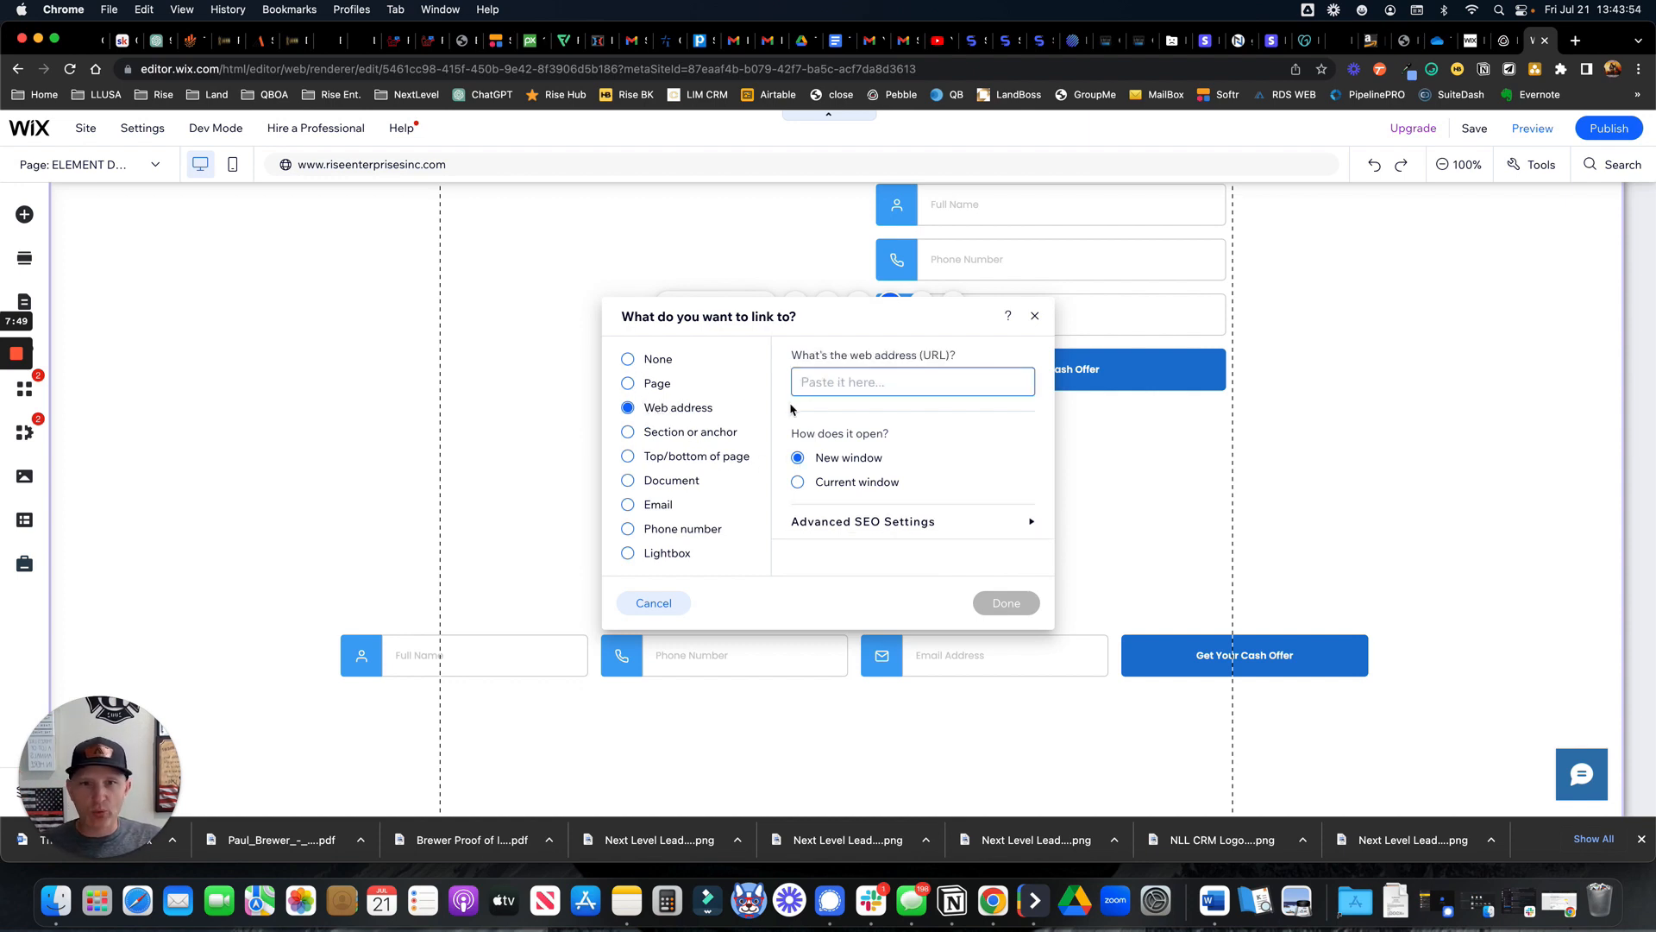
{"action": "right_click", "coordinate": [817, 385]}
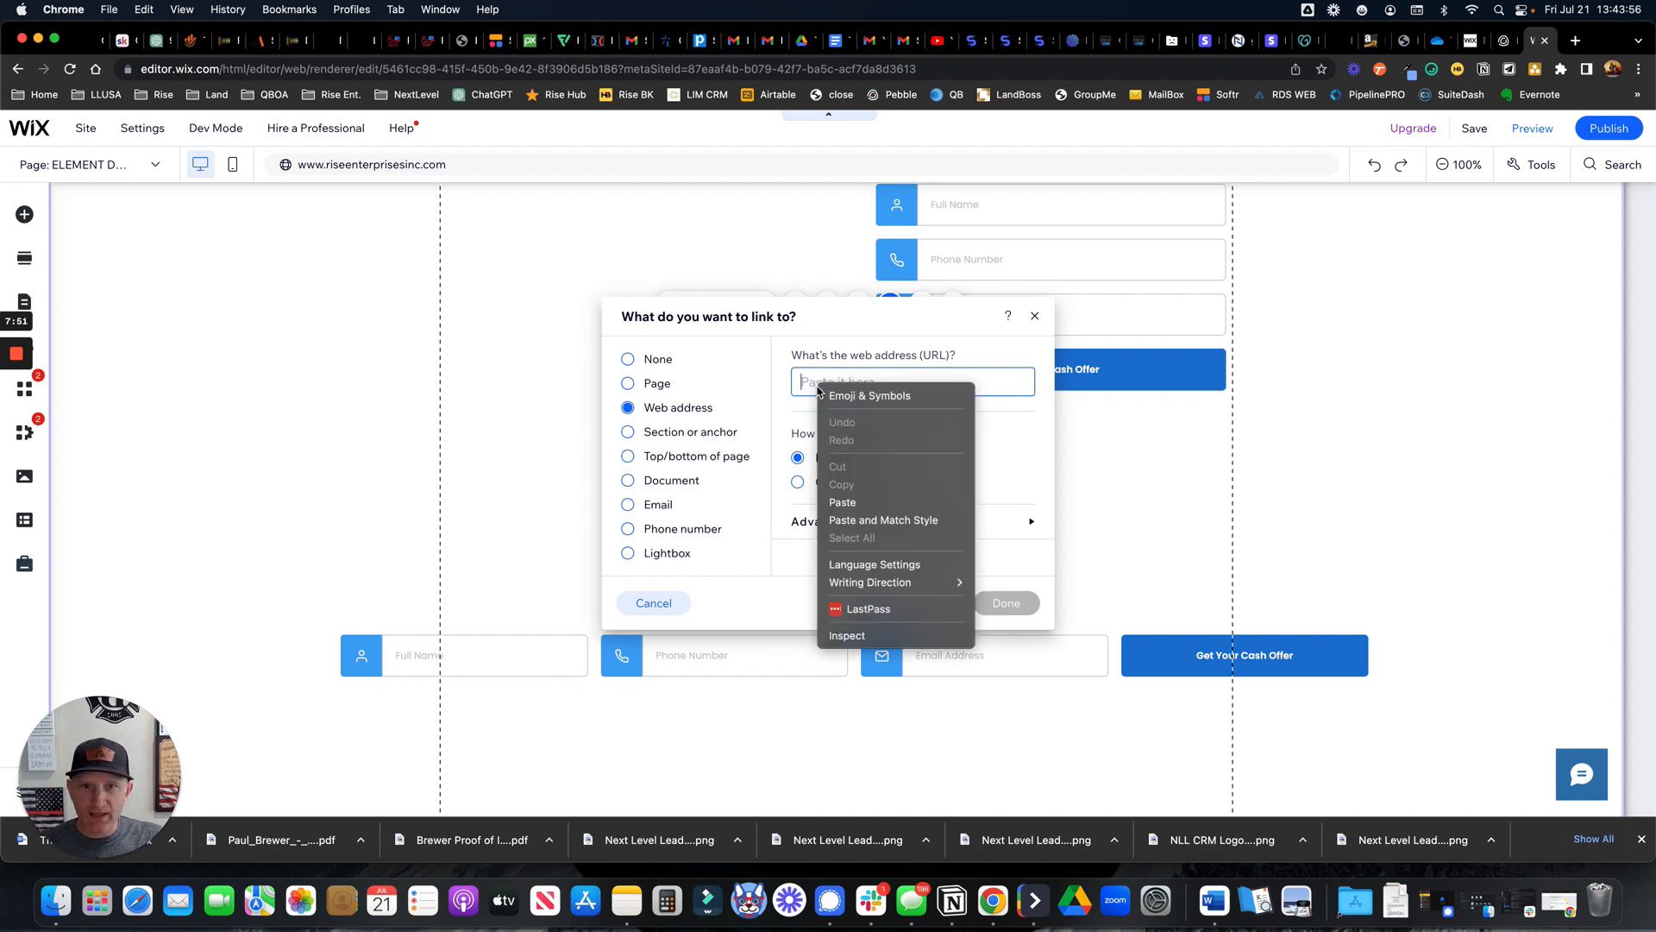
{"action": "left_click", "coordinate": [858, 506]}
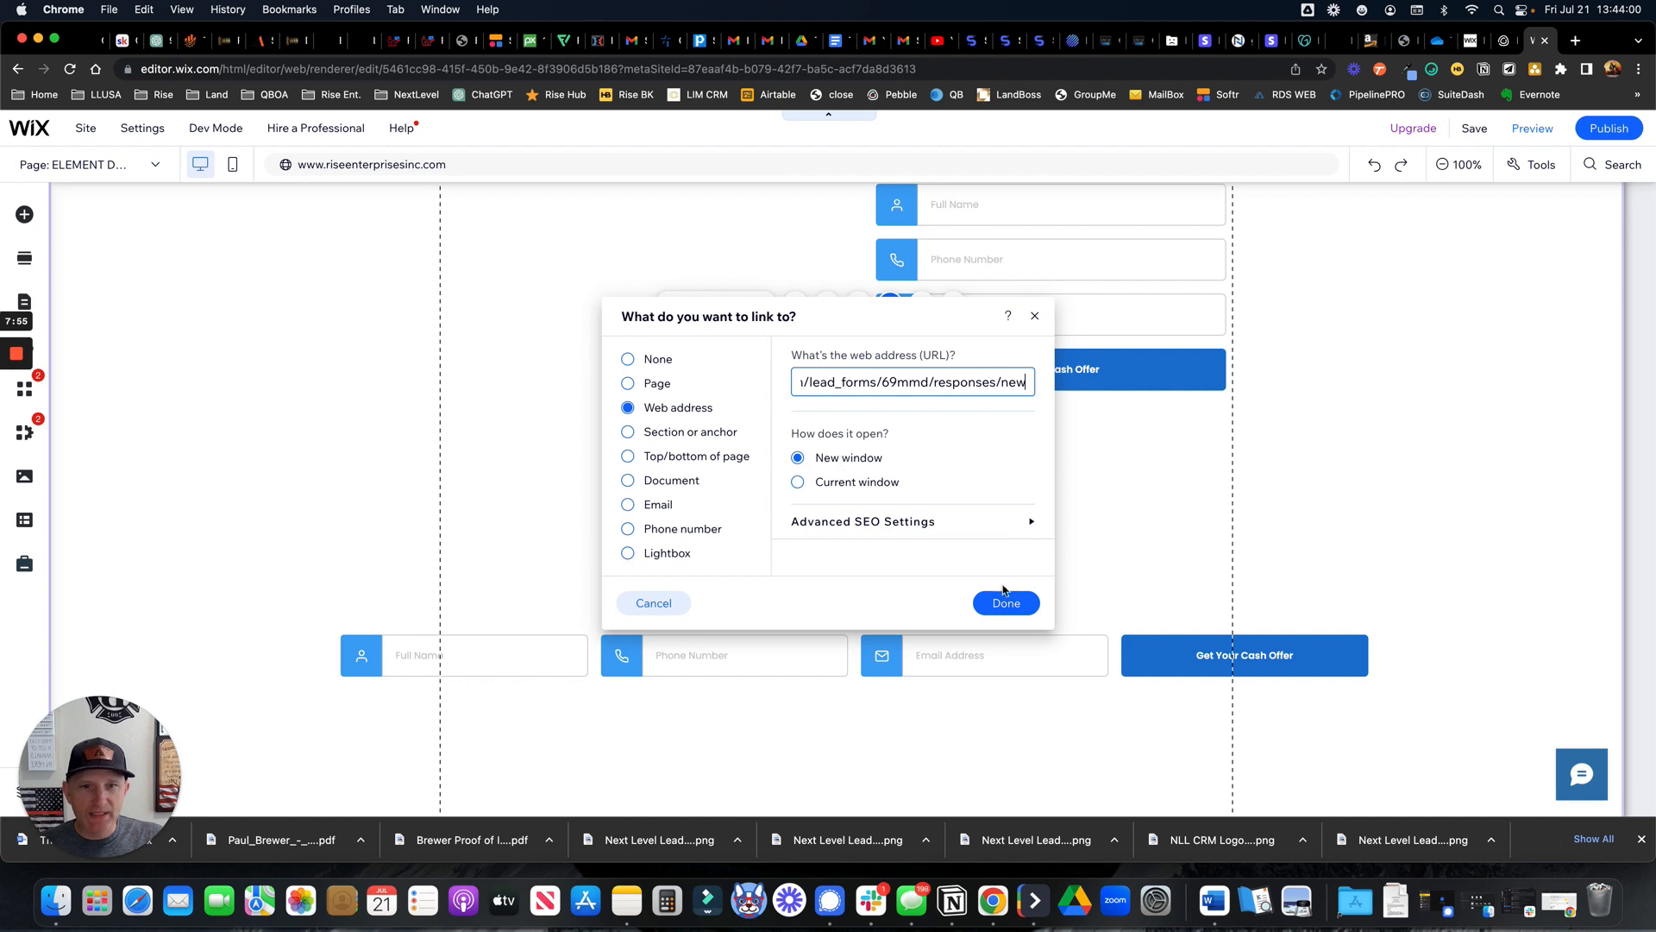
{"action": "left_click", "coordinate": [1006, 611]}
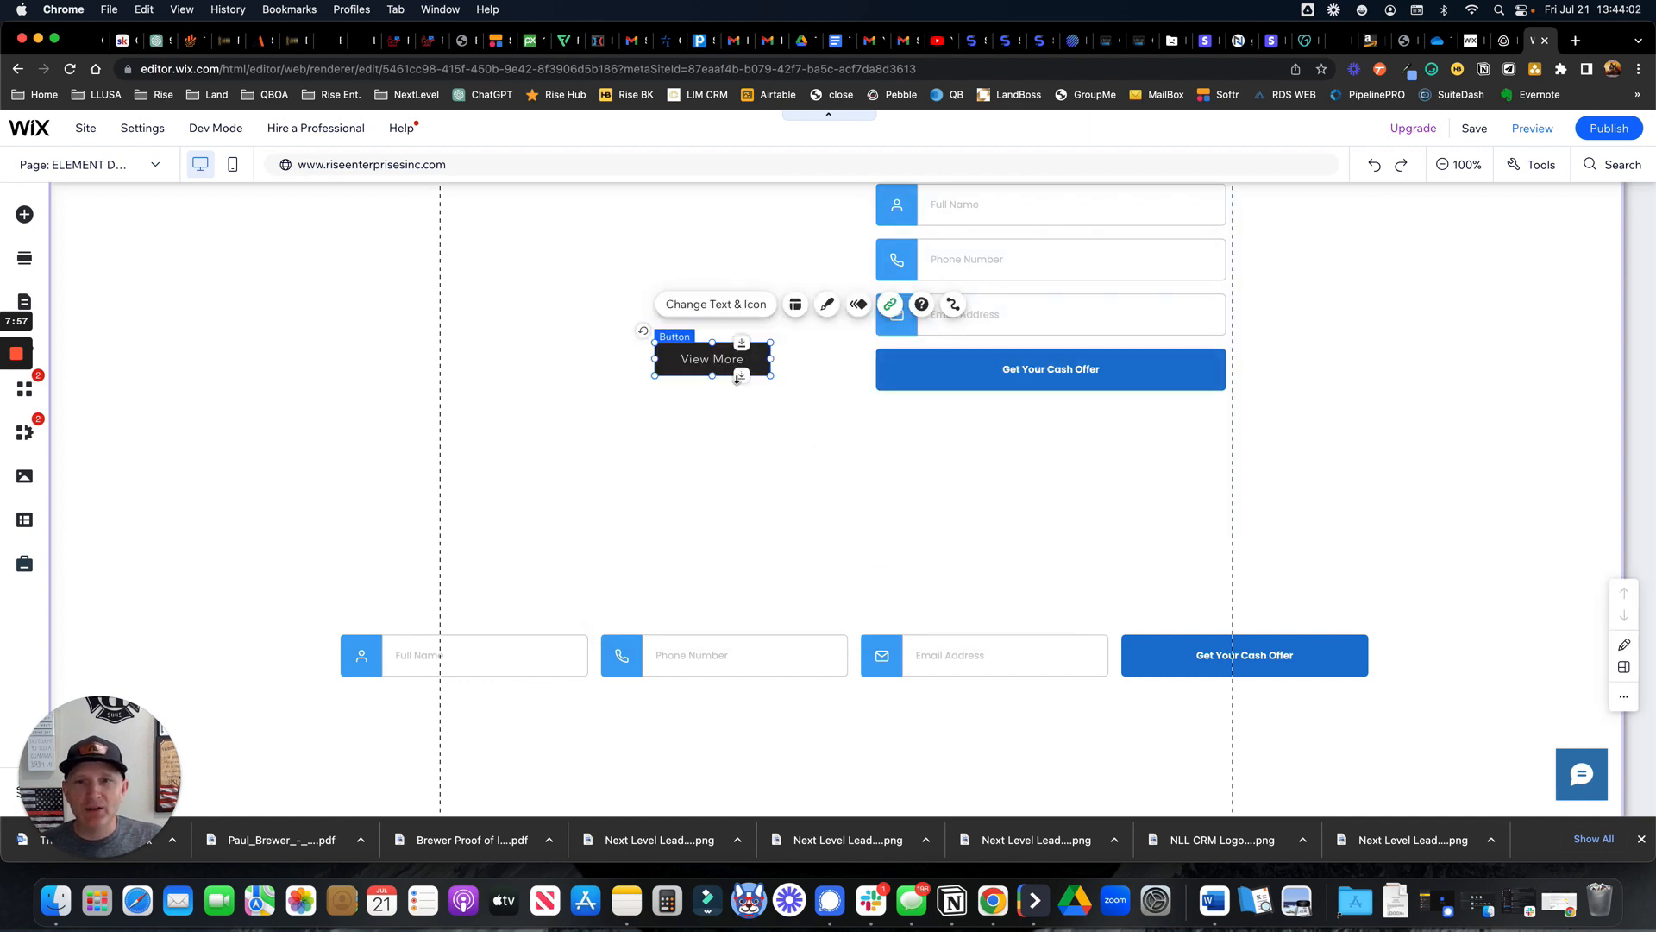
{"action": "left_click", "coordinate": [1533, 129]}
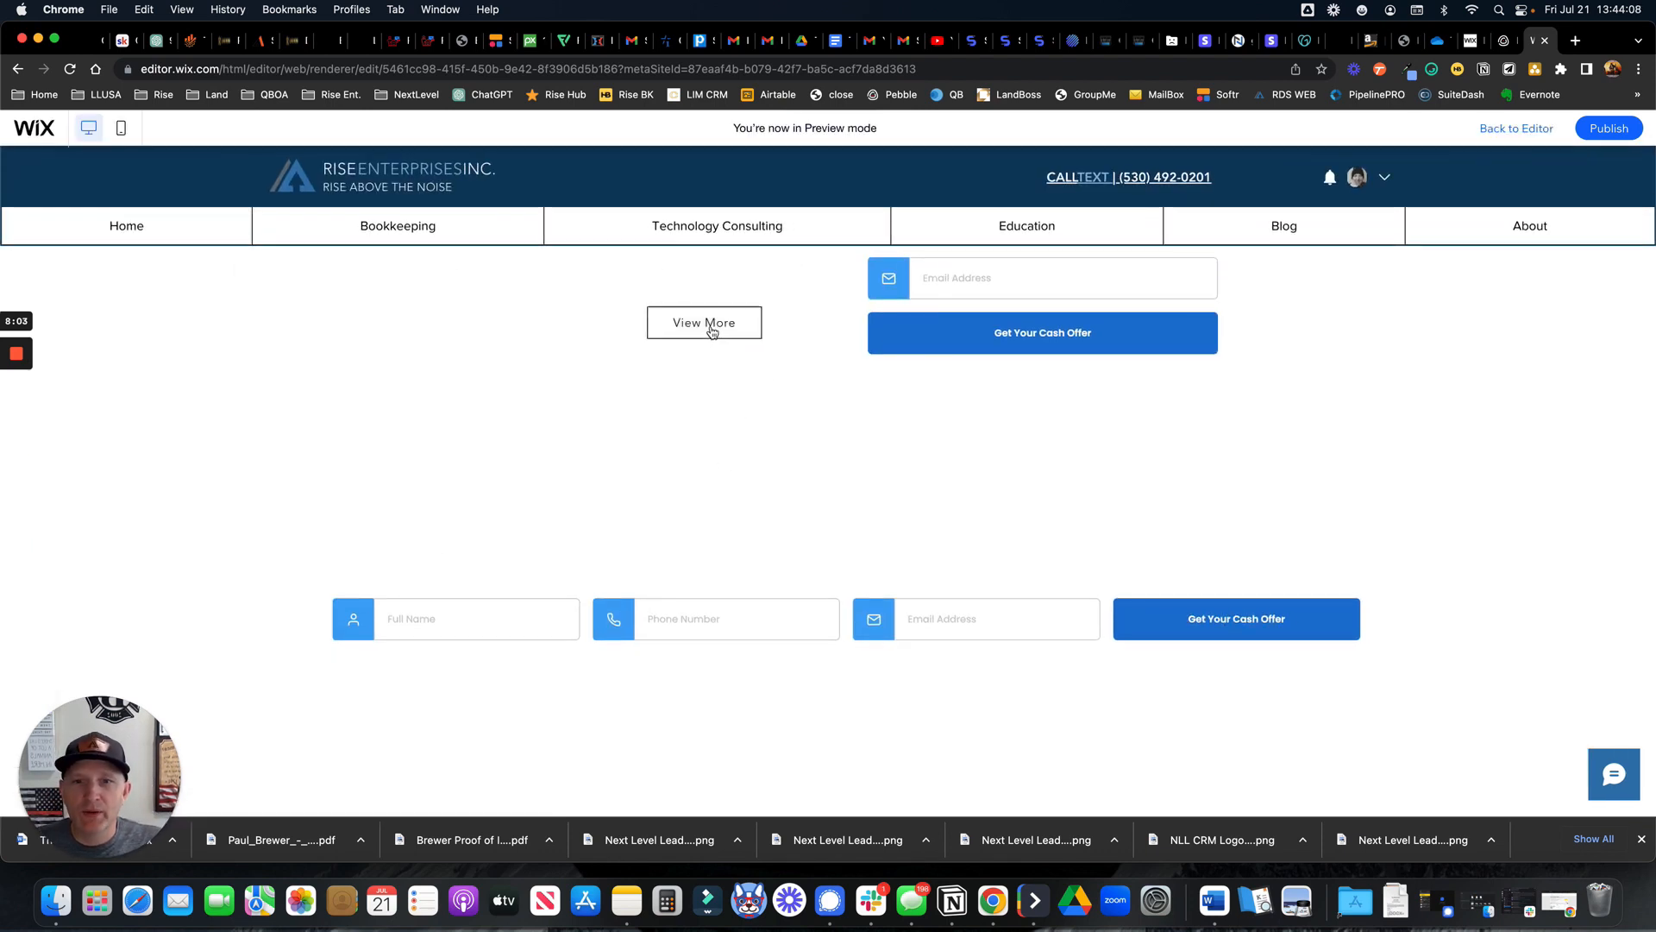
{"action": "left_click", "coordinate": [710, 326]}
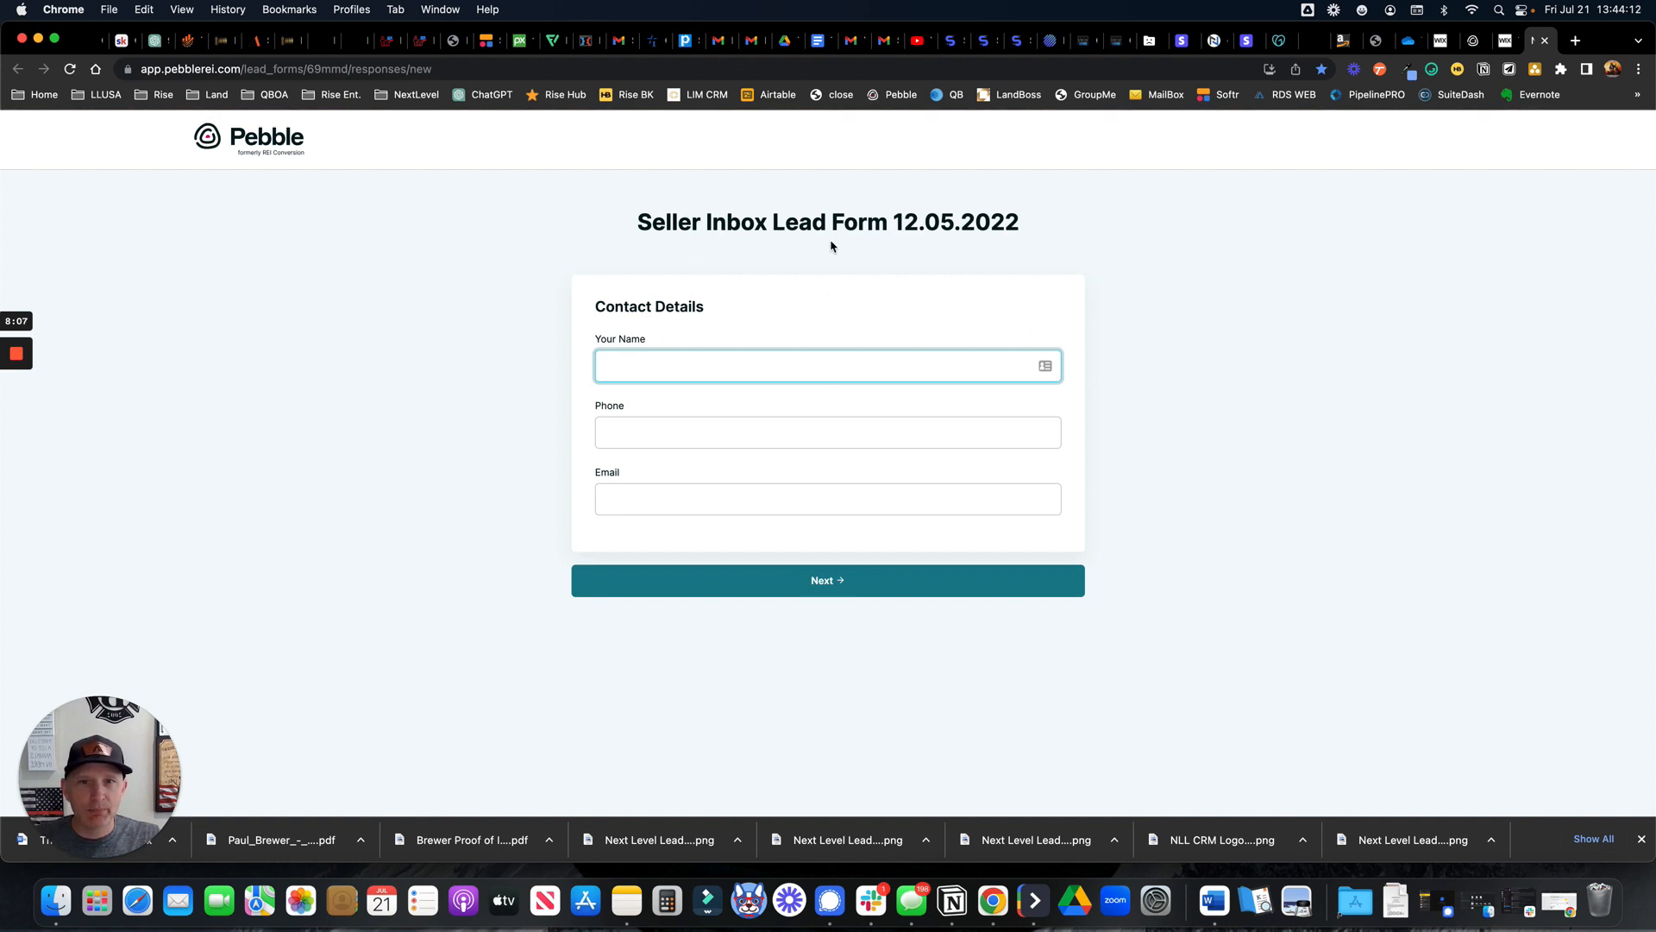
Enter test values in the lead form's name and phone fields, advance, and skip the offer code
{"action": "left_click", "coordinate": [652, 368]}
{"action": "left_click", "coordinate": [648, 432]}
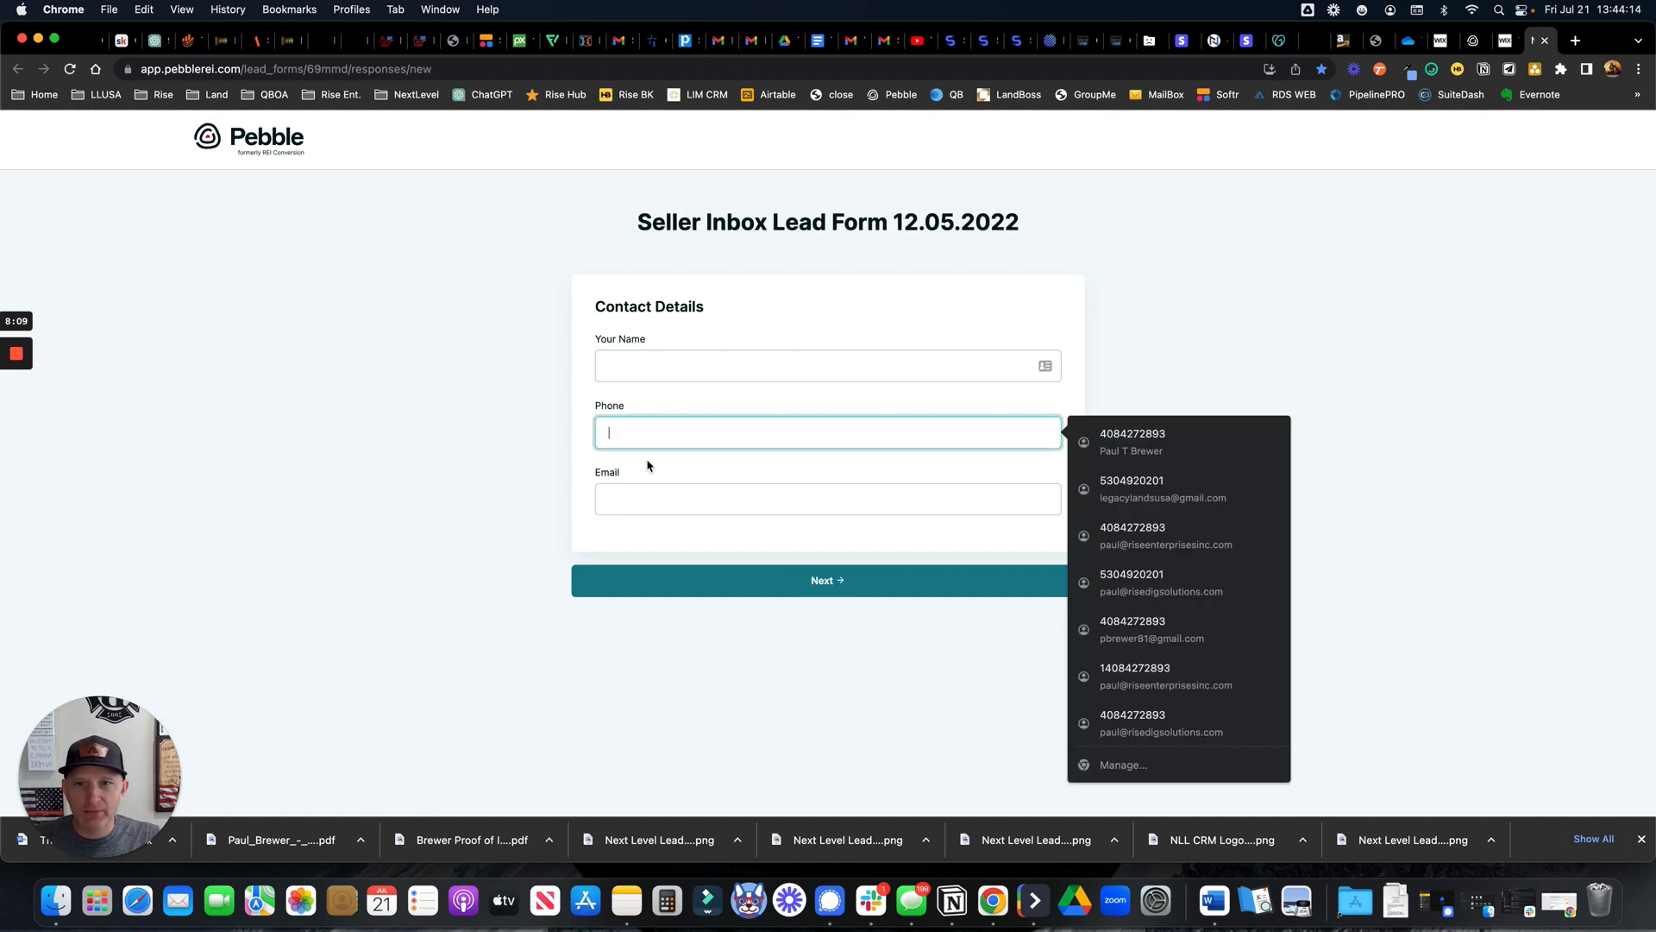
{"action": "left_click", "coordinate": [649, 499]}
{"action": "left_click", "coordinate": [792, 595]}
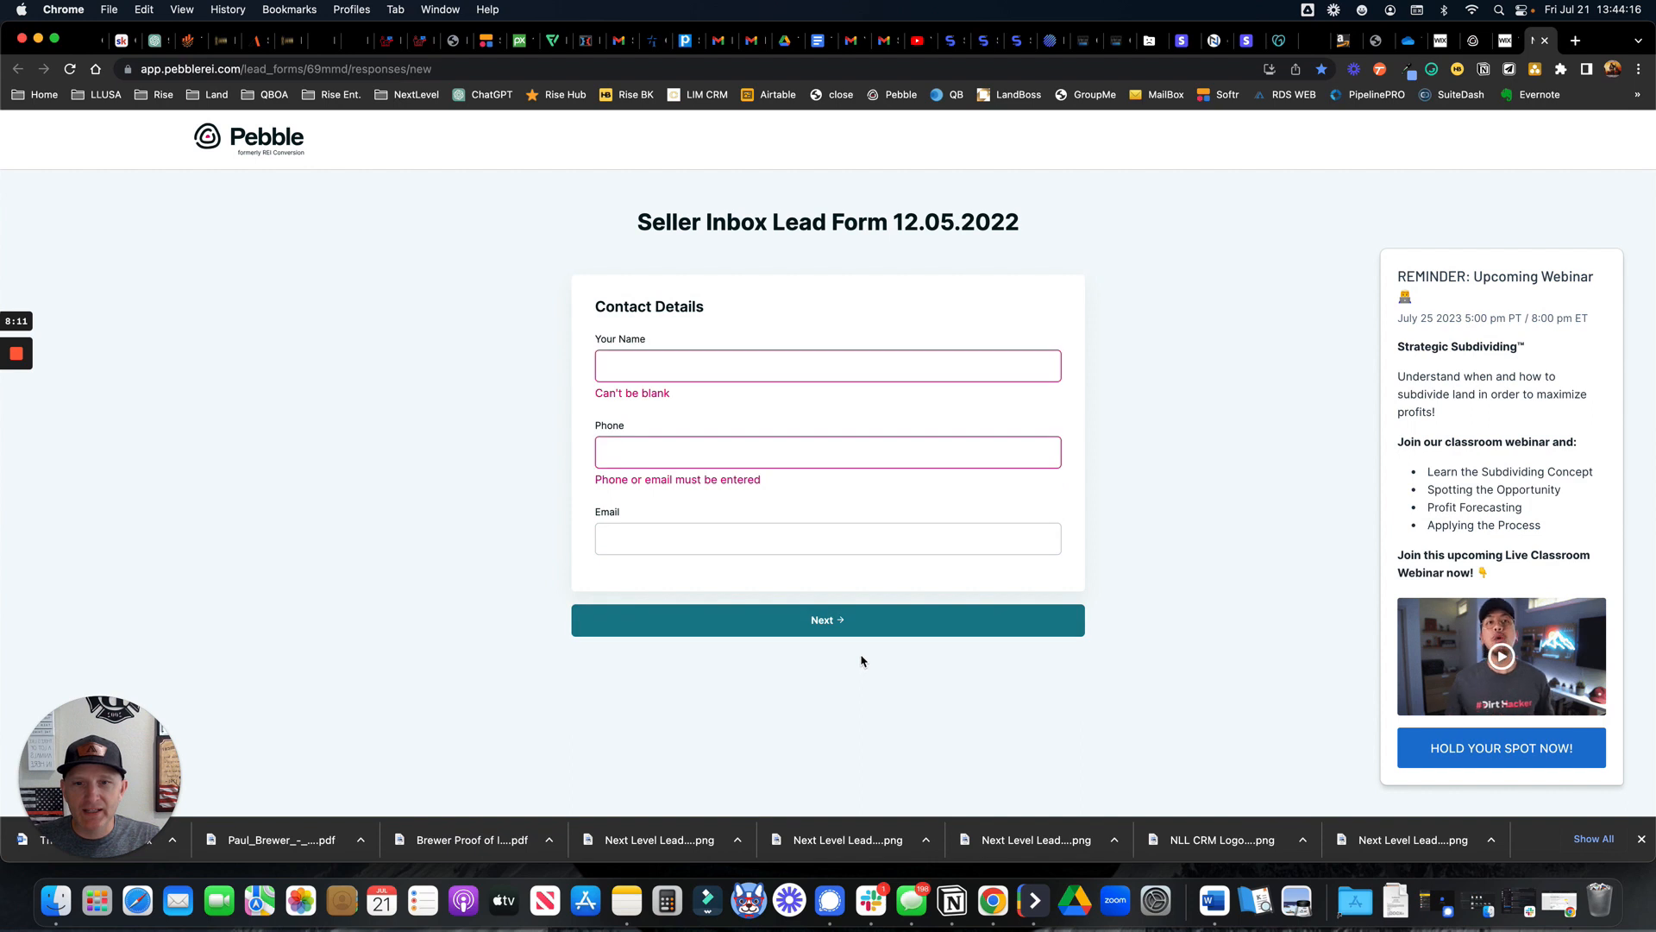
{"action": "type", "text": "sgfhsdfgh"}
{"action": "left_click", "coordinate": [662, 449]}
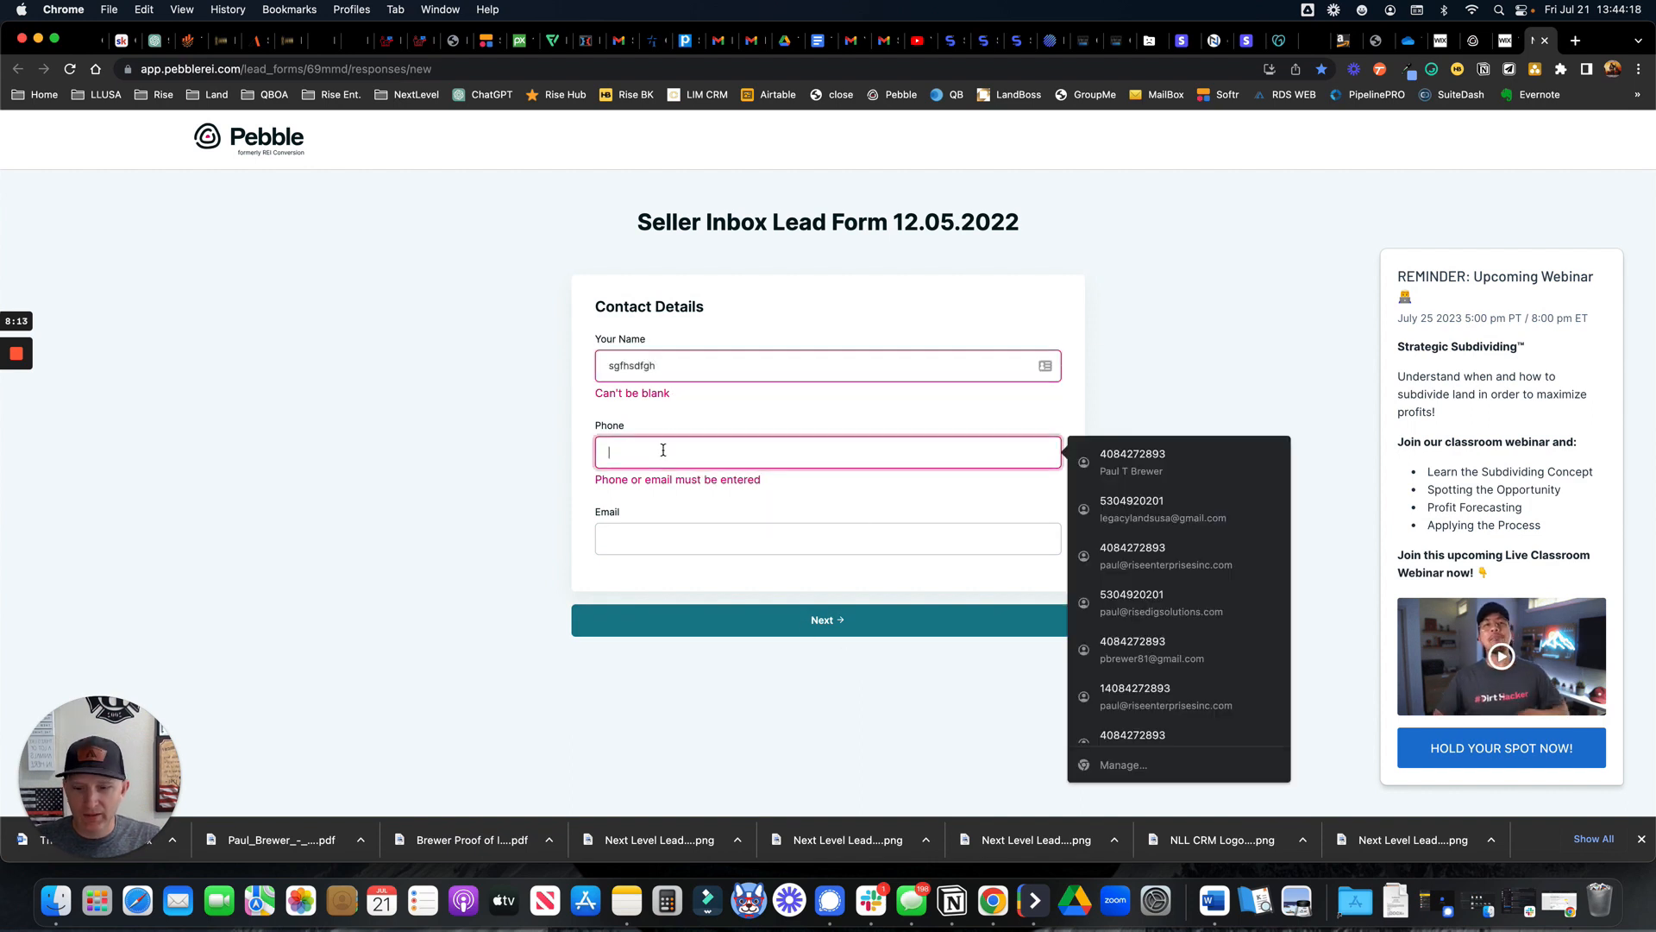
{"action": "type", "text": "test@test.com"}
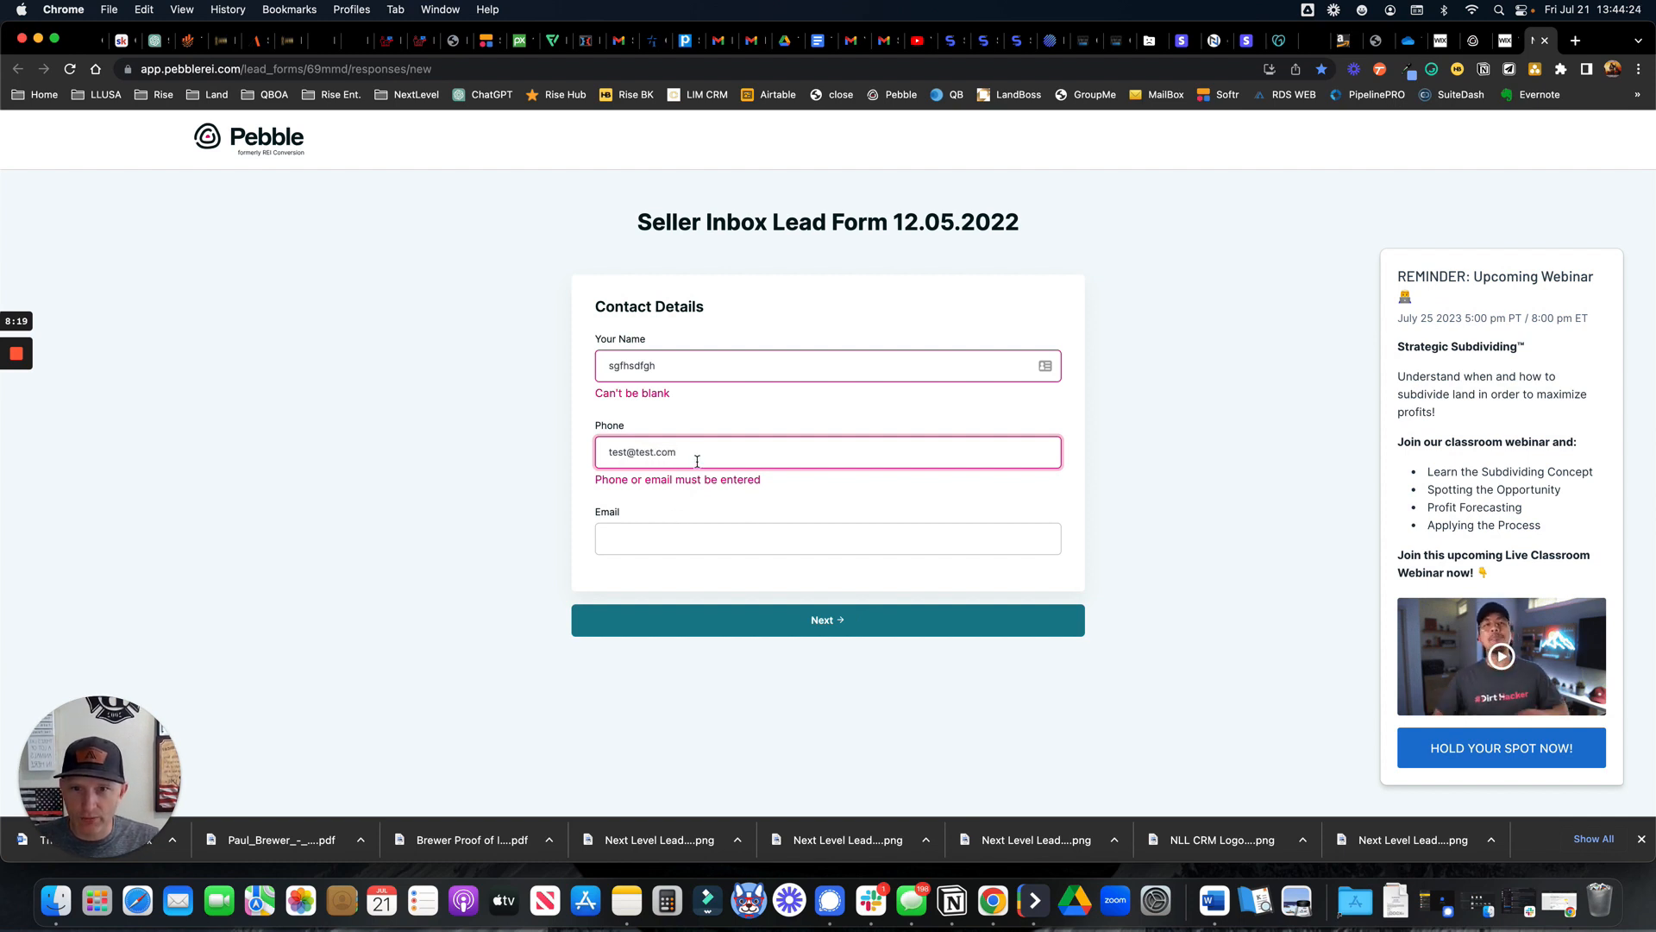
{"action": "left_click_drag", "start_coordinate": [697, 460], "coordinate": [603, 455]}
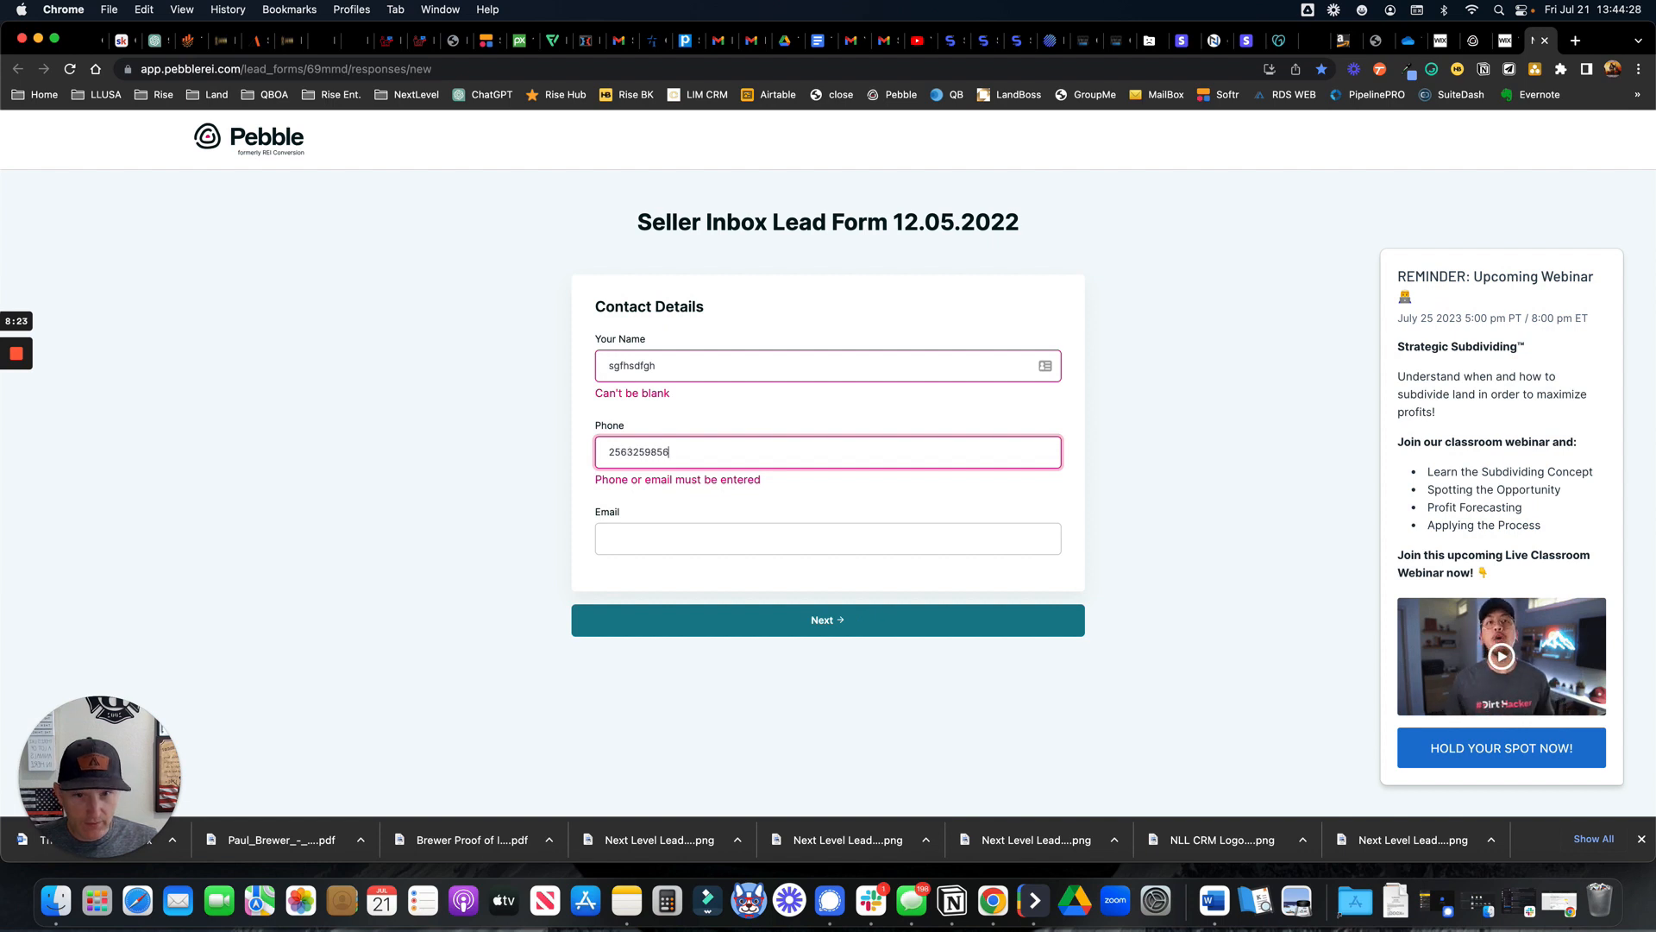
{"action": "left_click", "coordinate": [672, 545]}
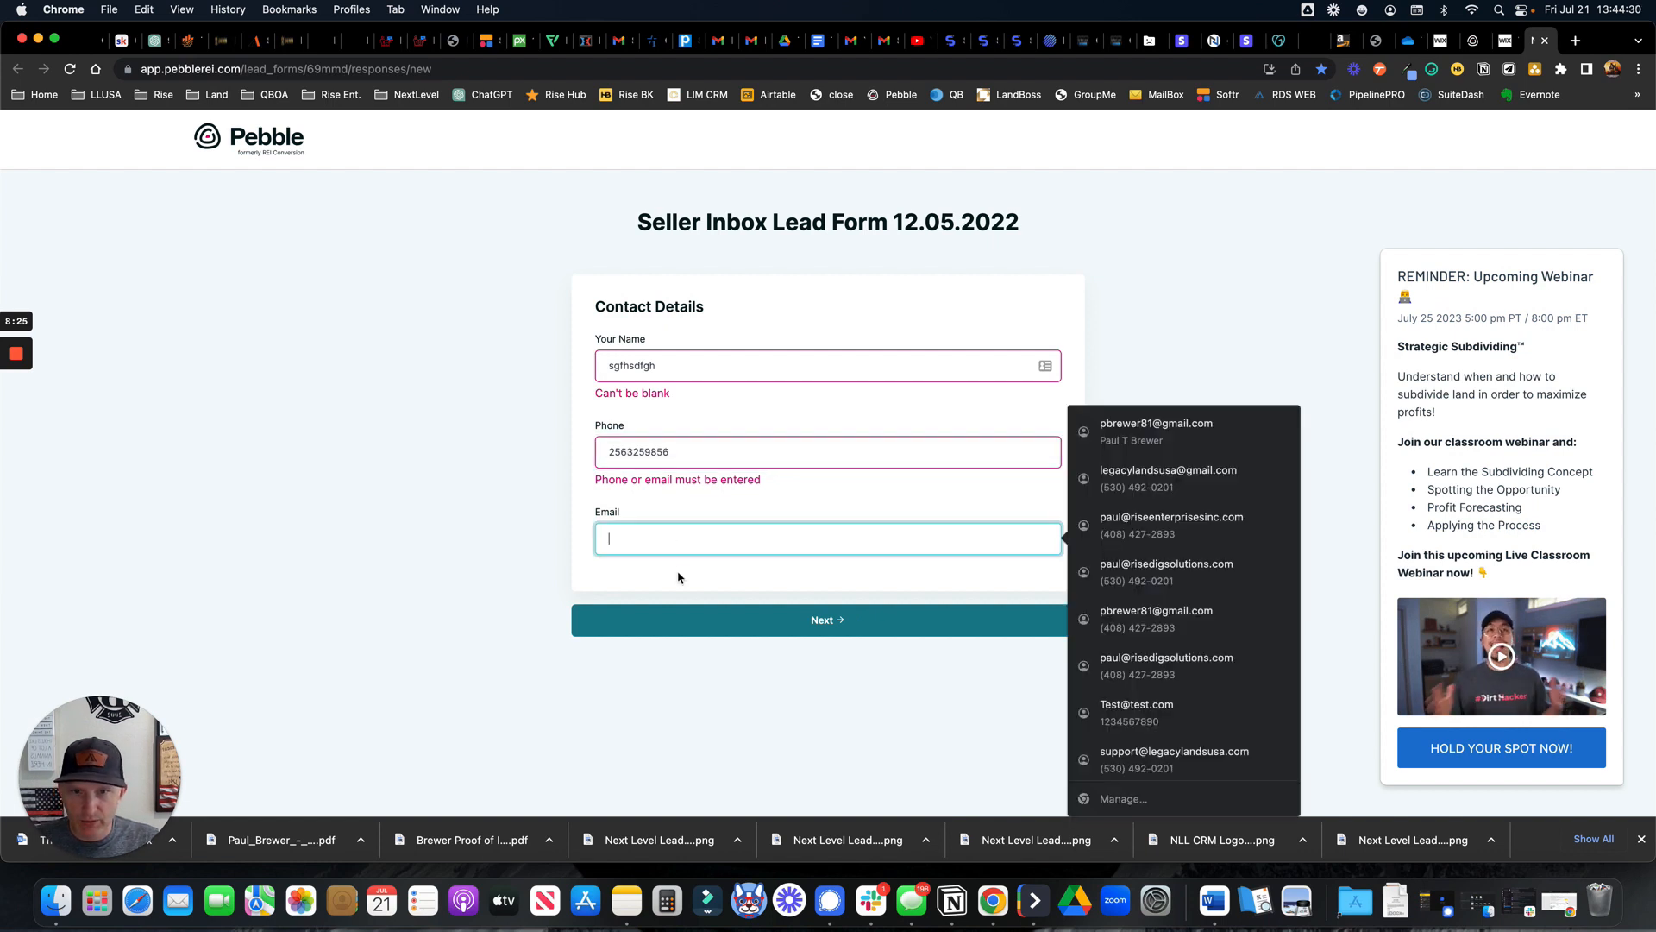
{"action": "left_click", "coordinate": [835, 623]}
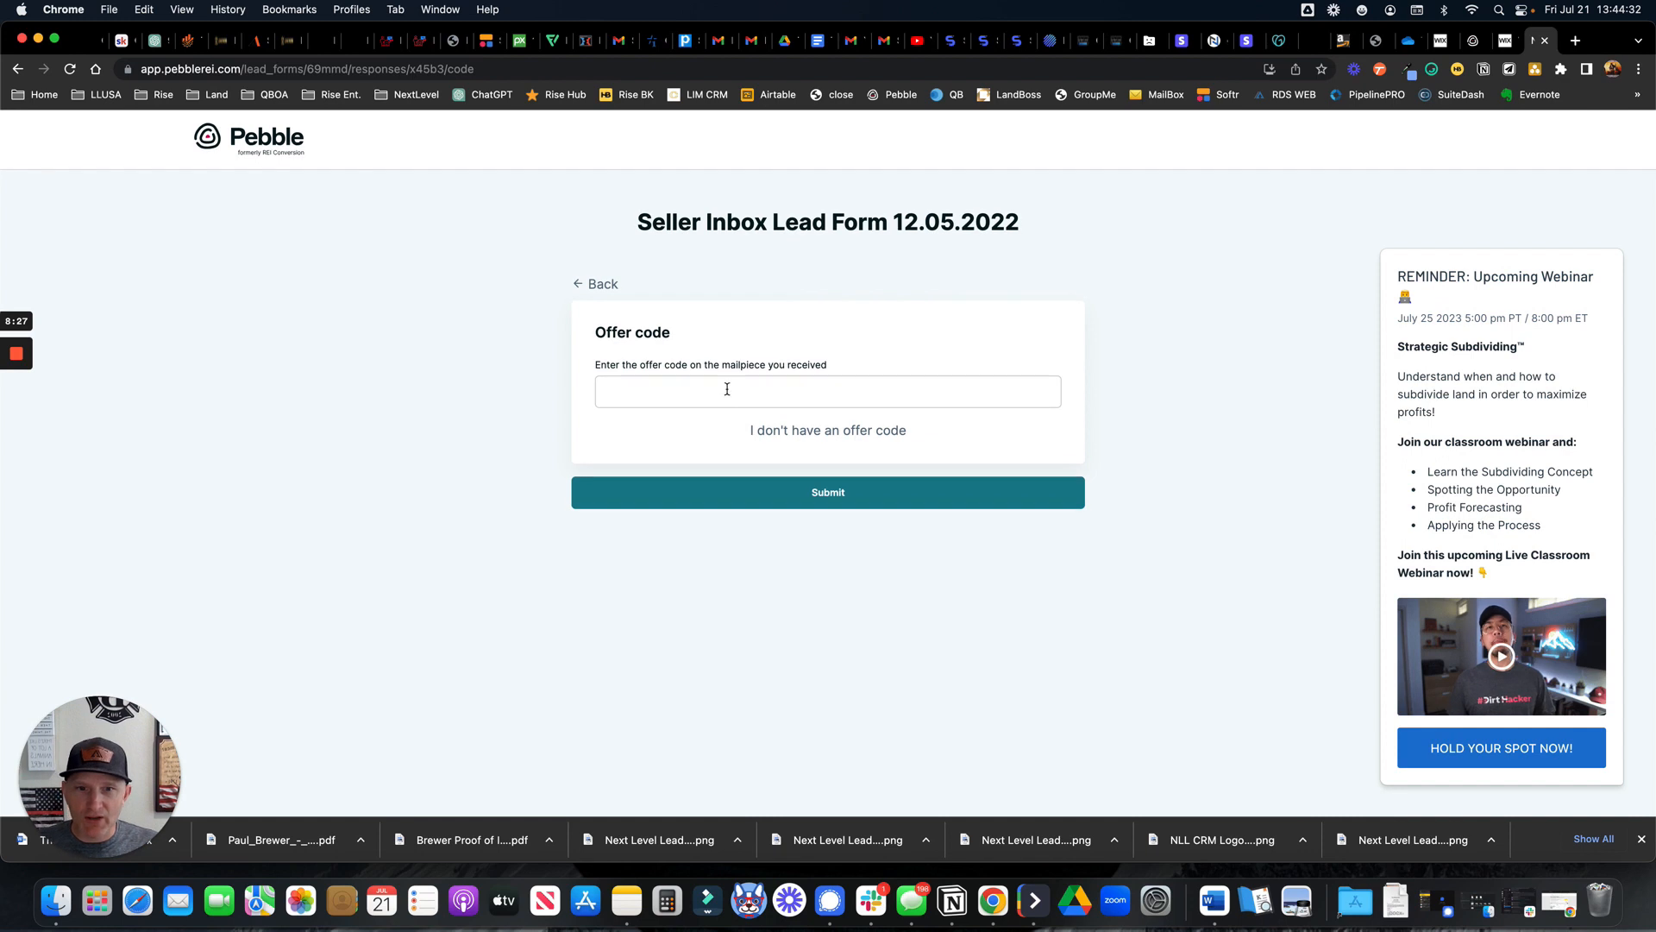
{"action": "left_click", "coordinate": [833, 432]}
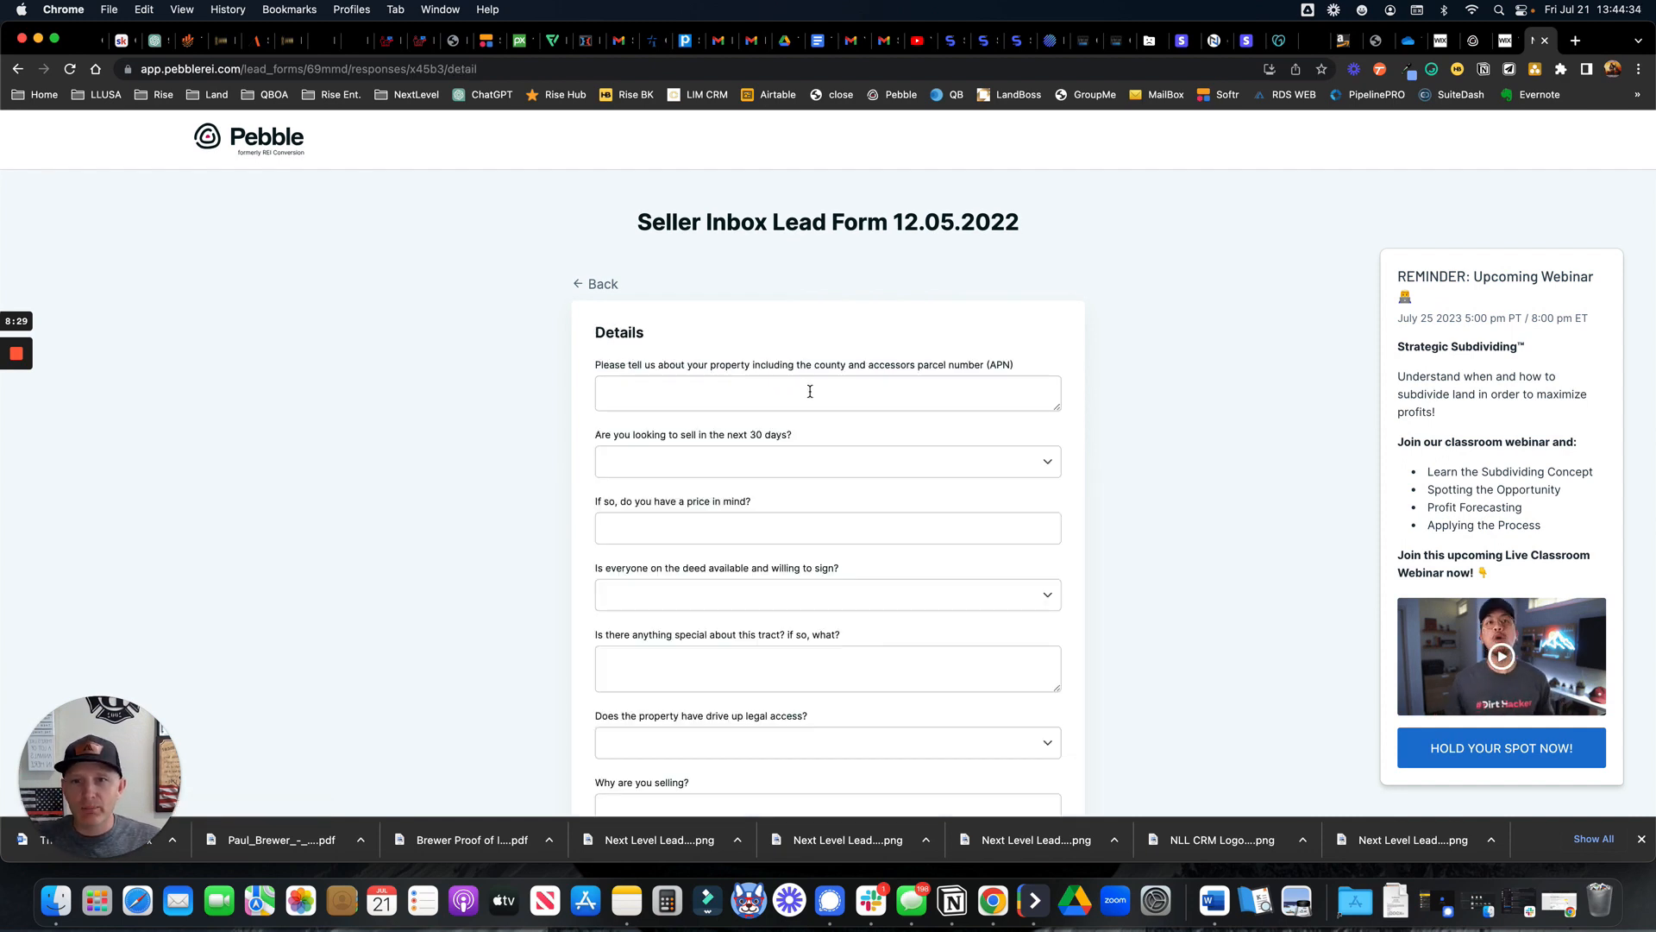
Scroll through the Details property questions, close the webinar reminder, and go back to the Wix preview
{"action": "scroll", "coordinate": [817, 431], "scroll_direction": "down", "scroll_amount": 1}
{"action": "scroll", "coordinate": [816, 432], "scroll_direction": "down", "scroll_amount": 6}
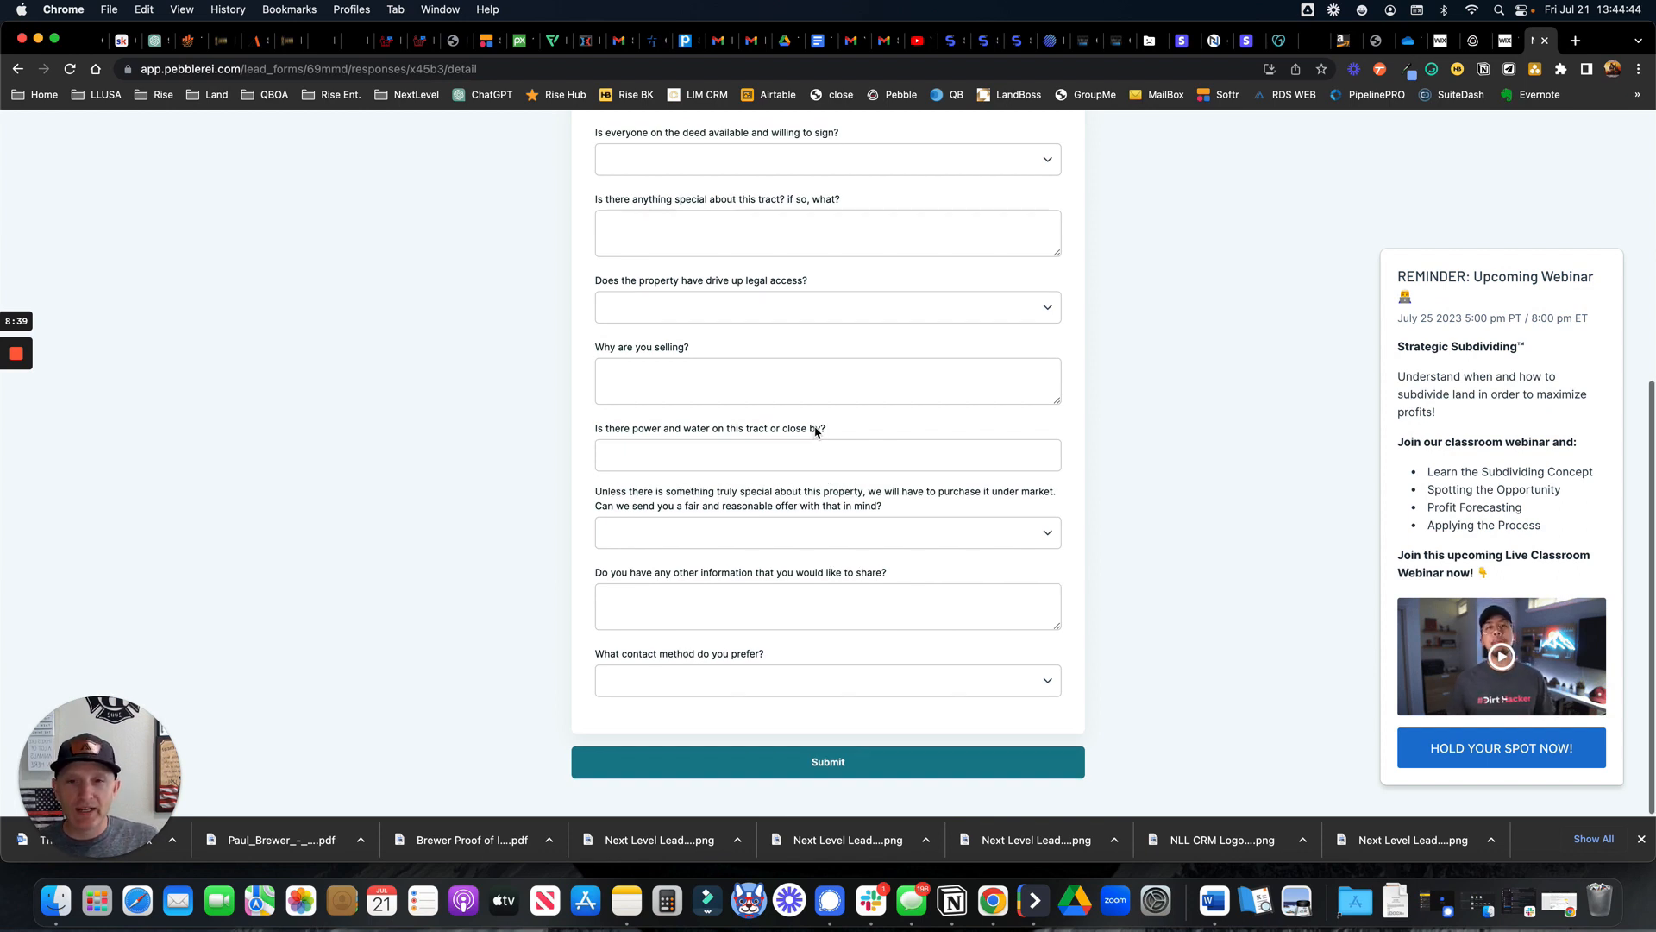
{"action": "scroll", "coordinate": [816, 431], "scroll_direction": "up", "scroll_amount": 4}
{"action": "scroll", "coordinate": [861, 351], "scroll_direction": "up", "scroll_amount": 3}
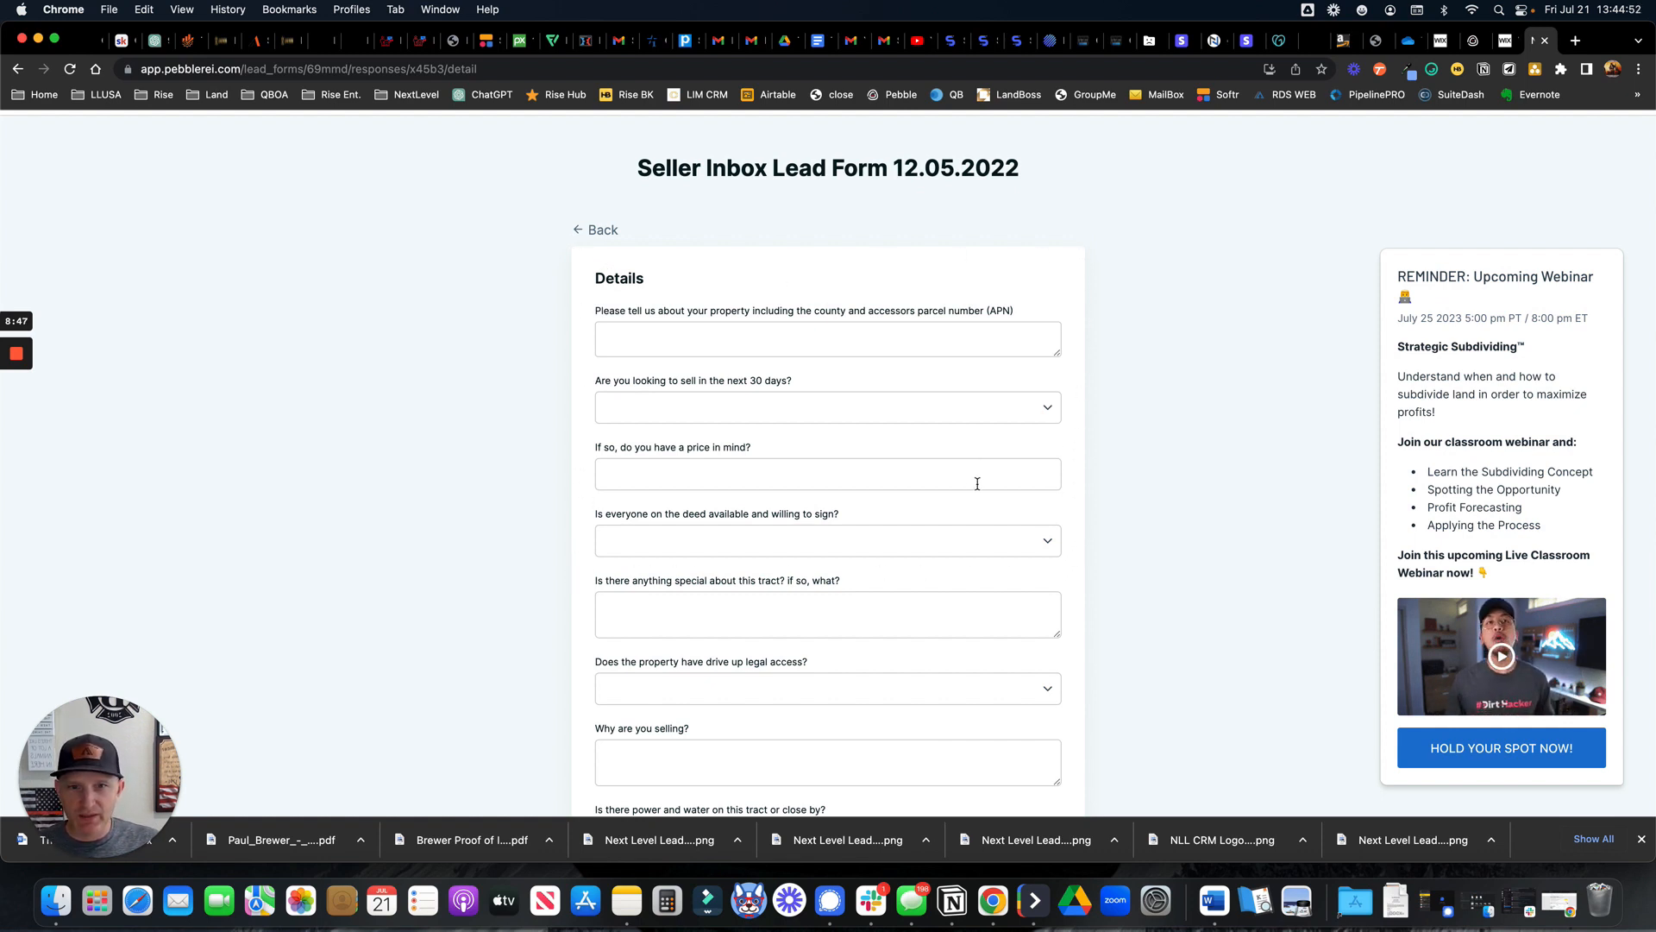
{"action": "scroll", "coordinate": [954, 475], "scroll_direction": "down", "scroll_amount": 4}
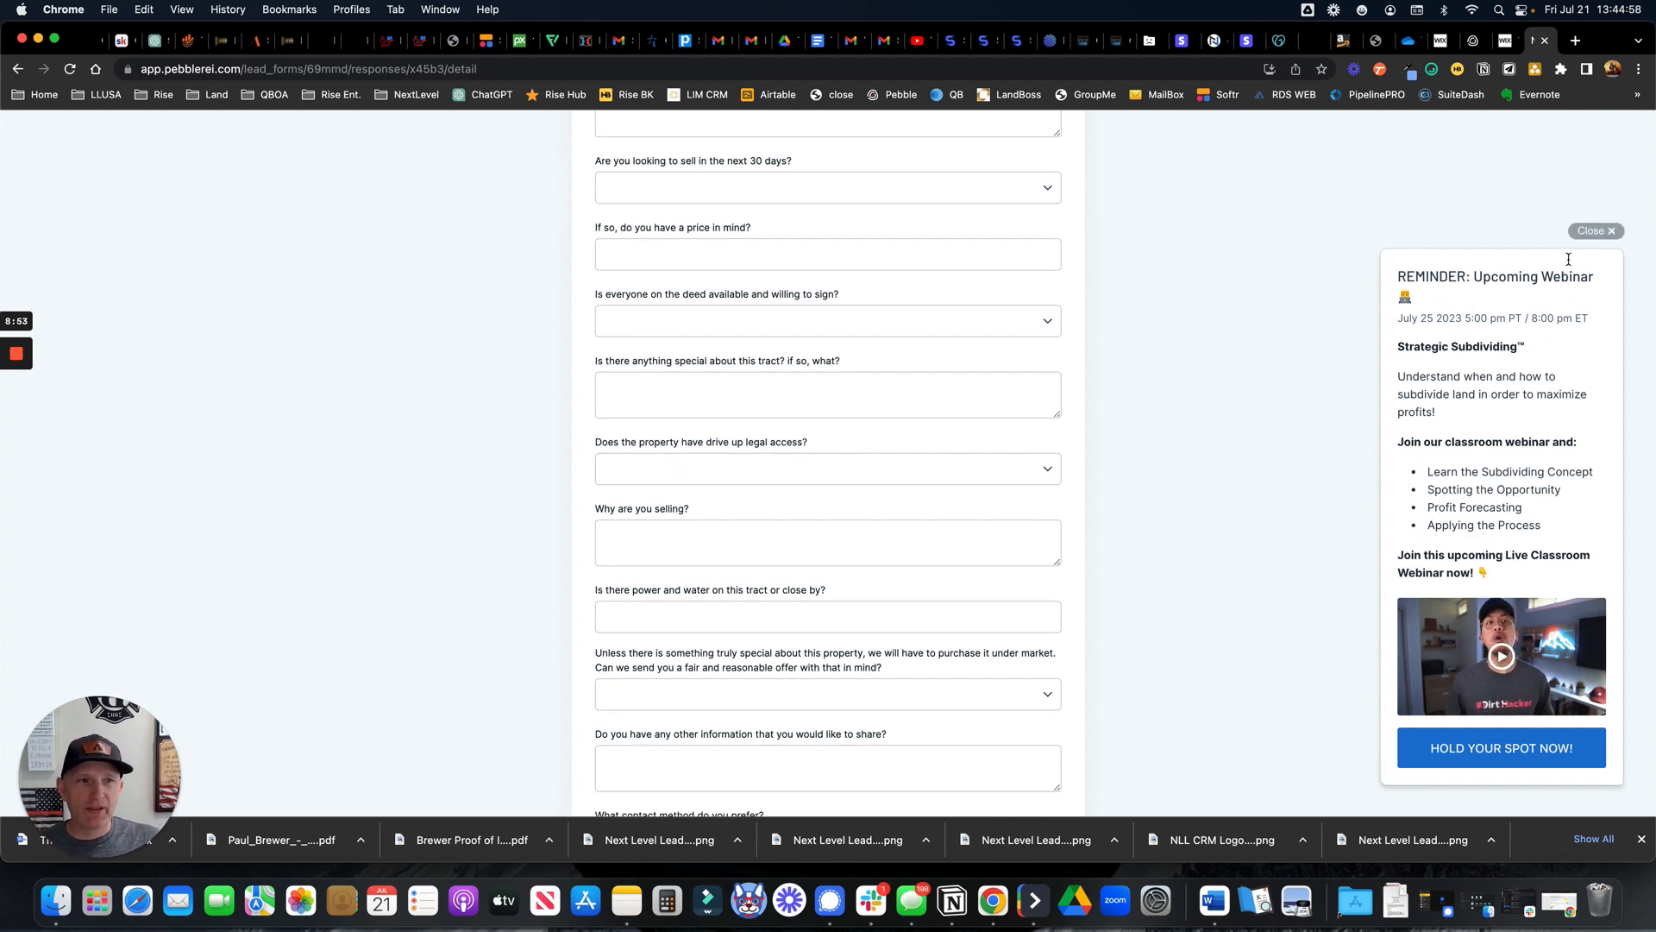
{"action": "left_click", "coordinate": [1593, 234]}
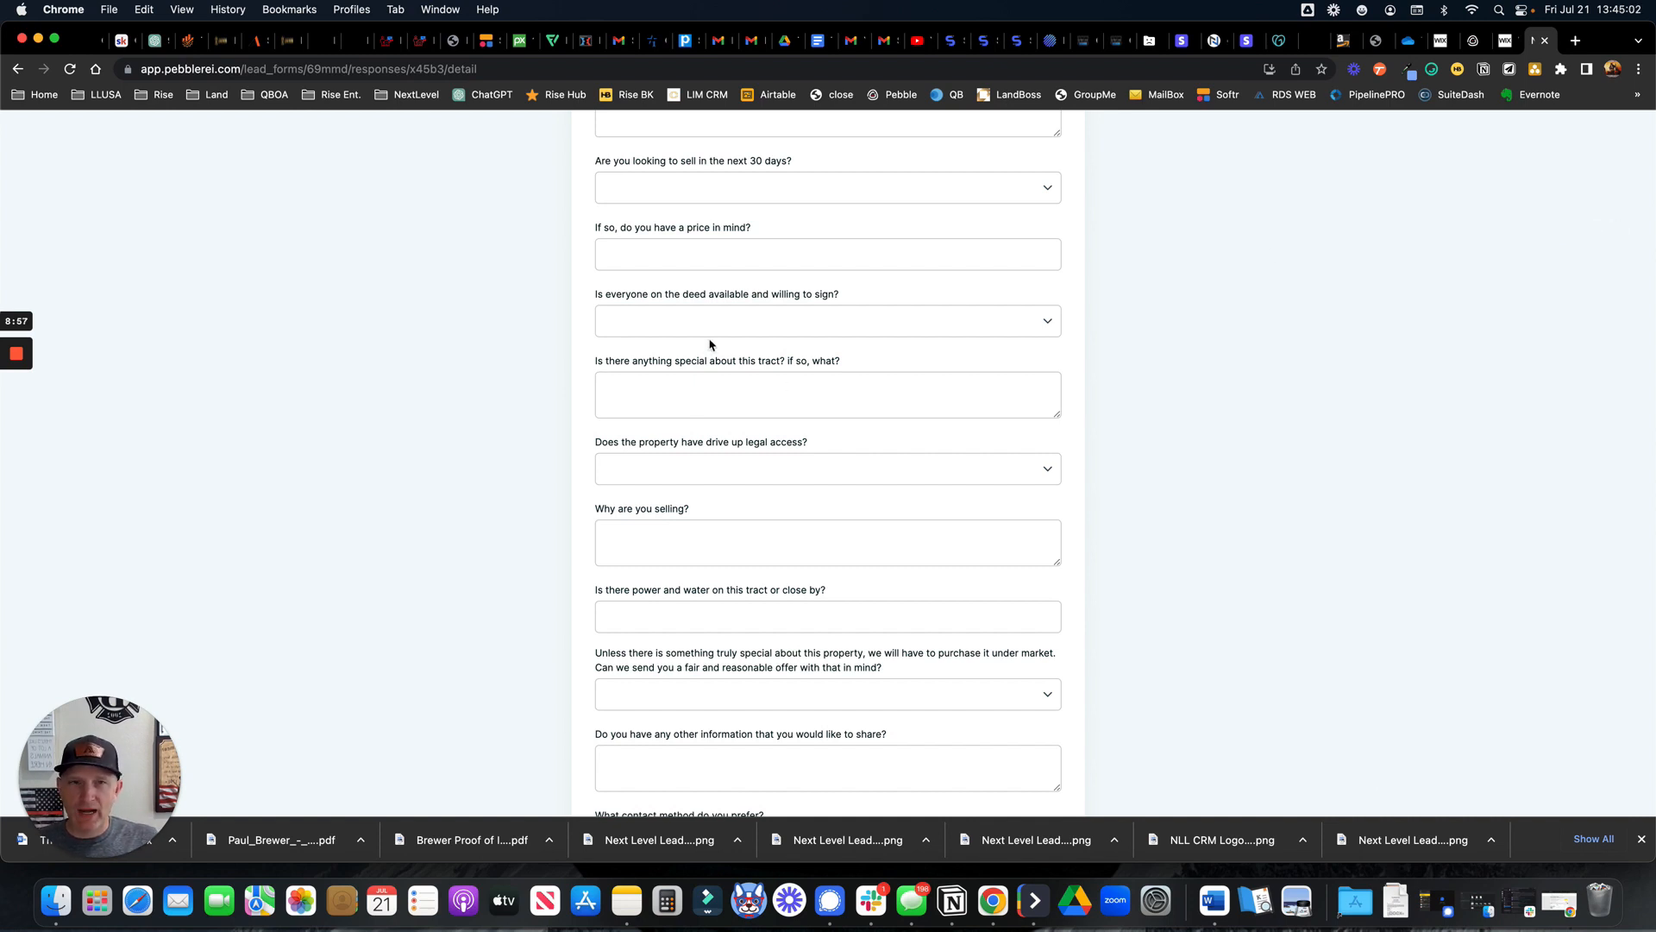
{"action": "scroll", "coordinate": [710, 344], "scroll_direction": "up", "scroll_amount": 6}
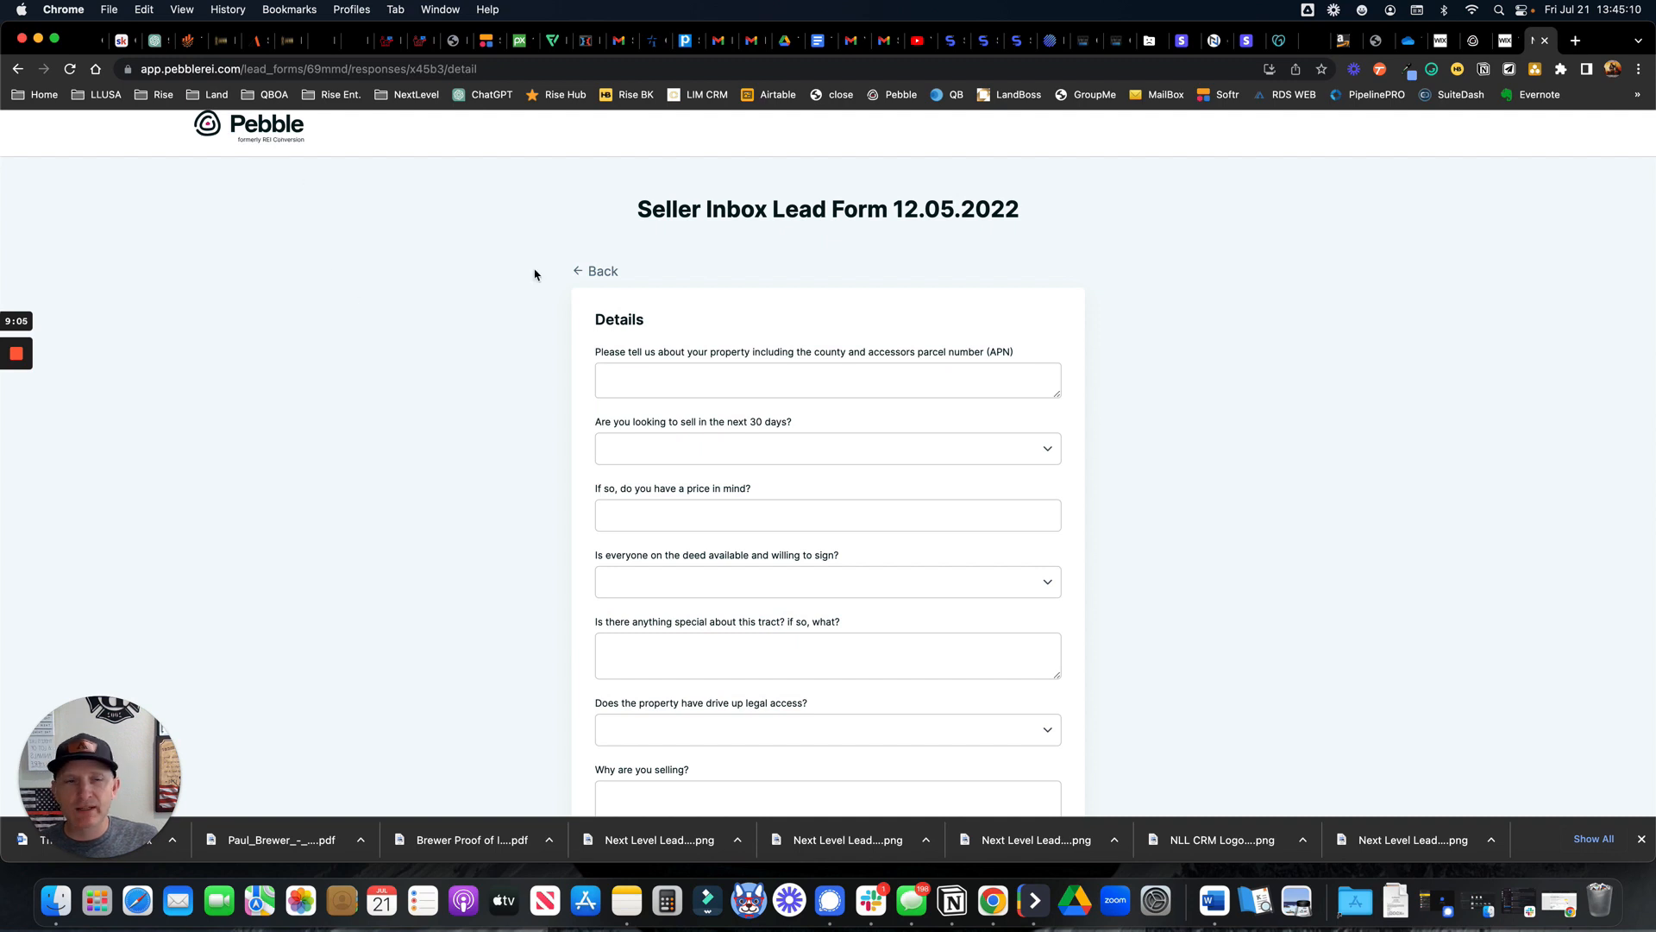
{"action": "scroll", "coordinate": [1346, 190], "scroll_direction": "up", "scroll_amount": 1}
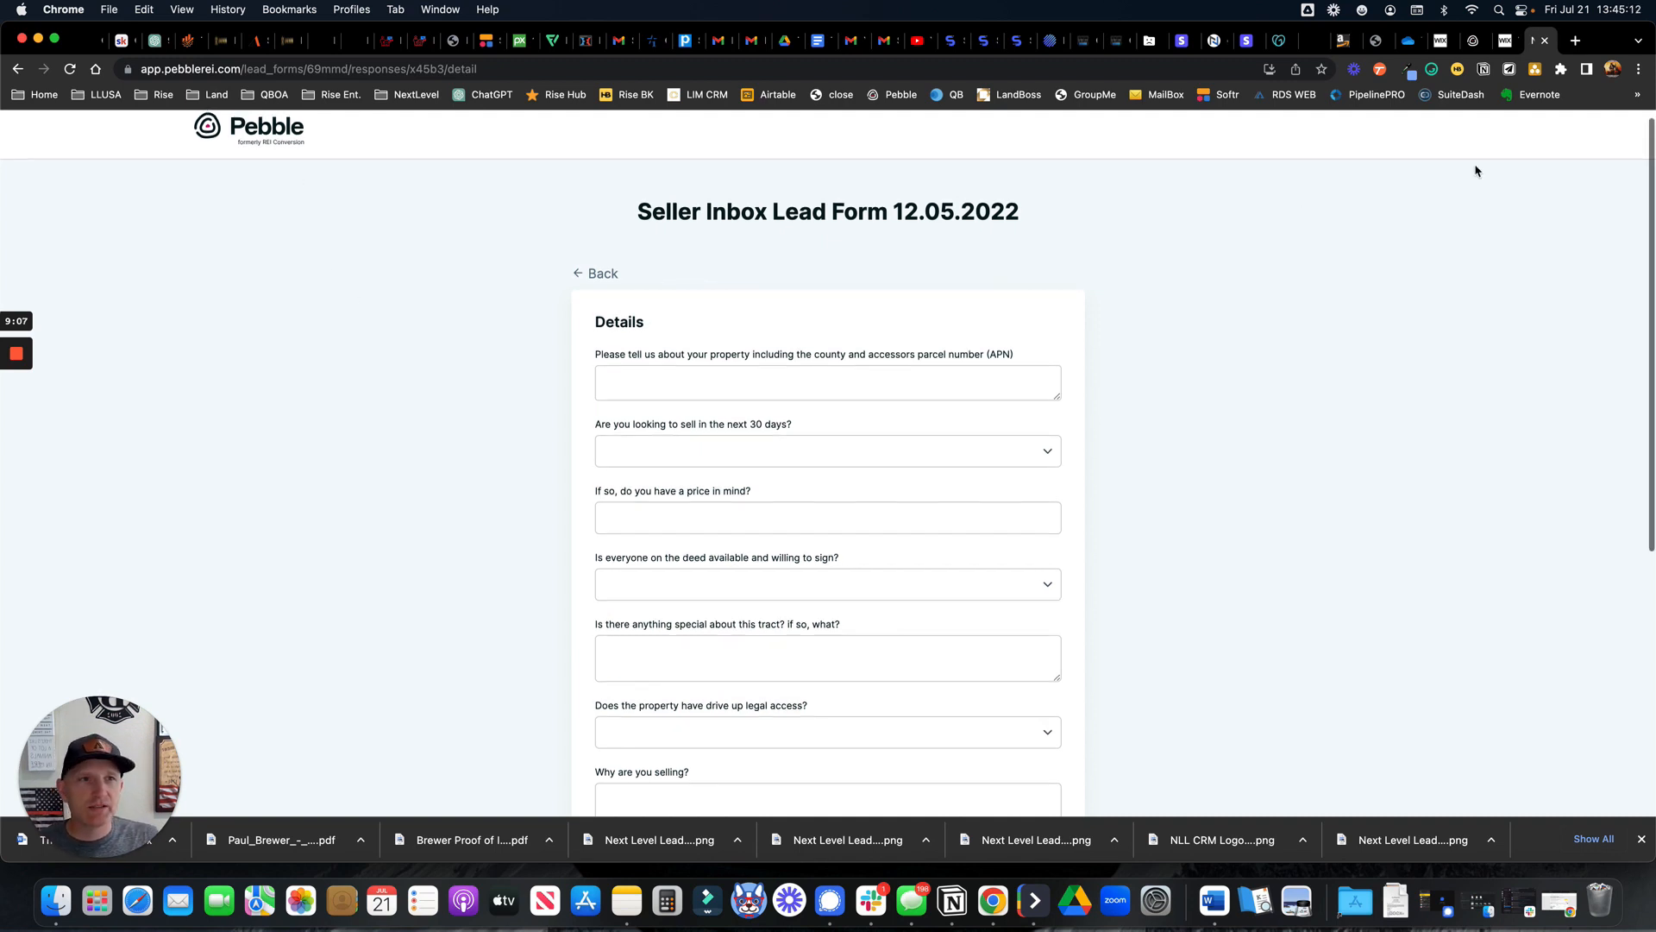
{"action": "left_click", "coordinate": [1506, 45]}
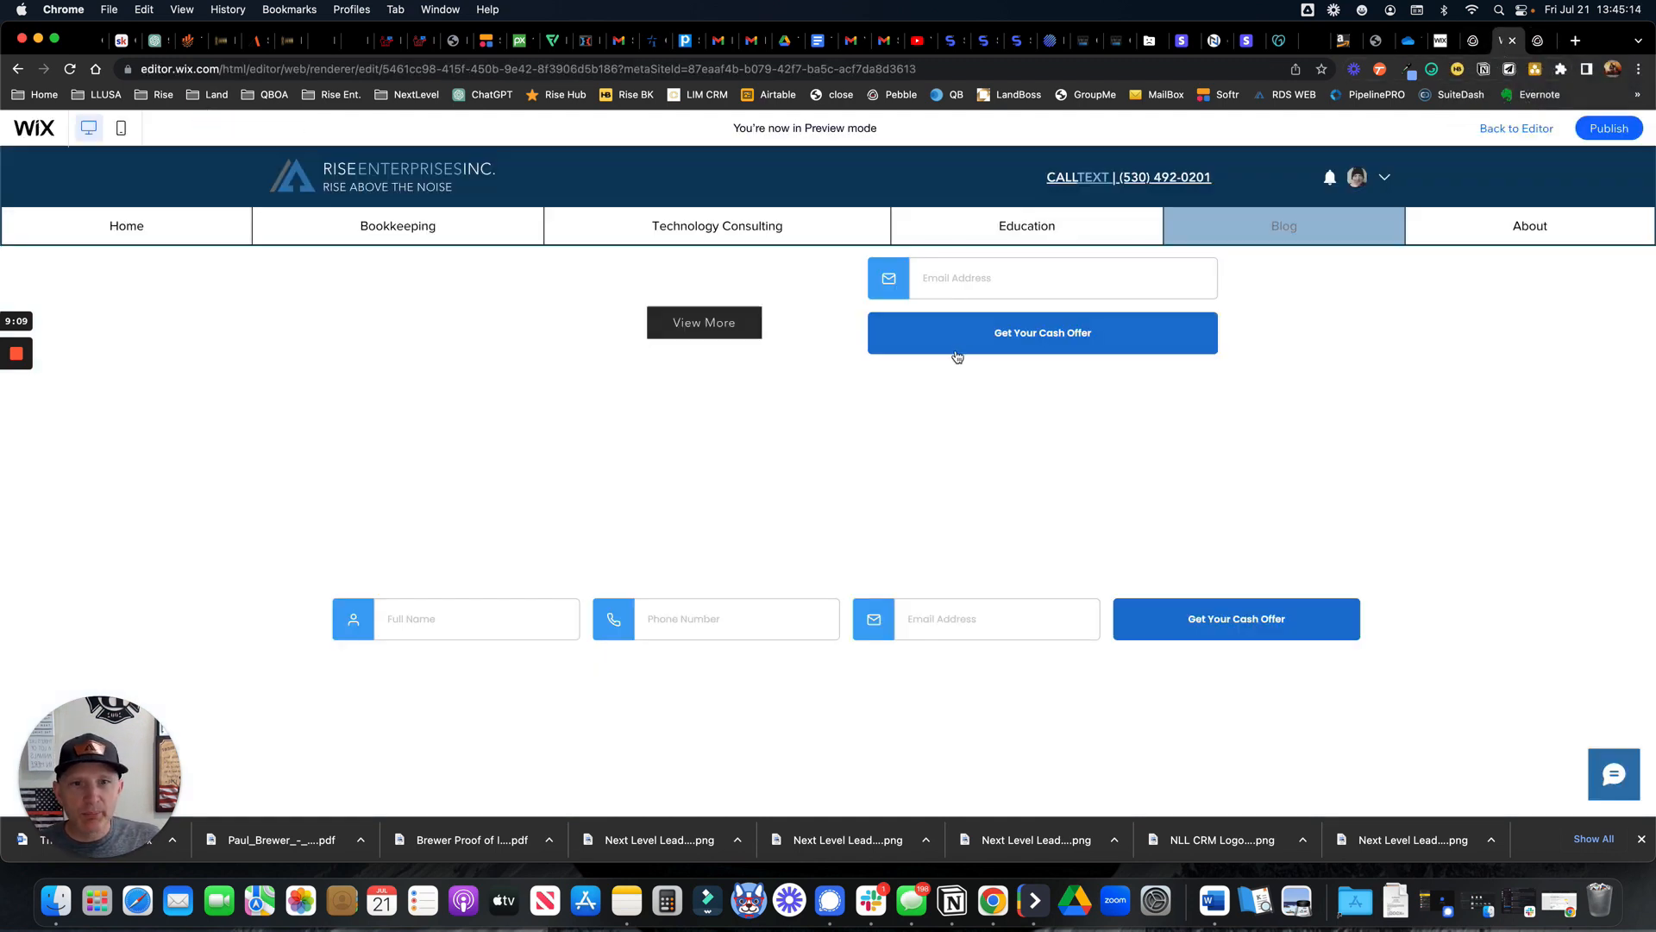
Scroll the Wix preview page, then return to the Pebble lead form's Details questions
{"action": "scroll", "coordinate": [851, 409], "scroll_direction": "up", "scroll_amount": 2}
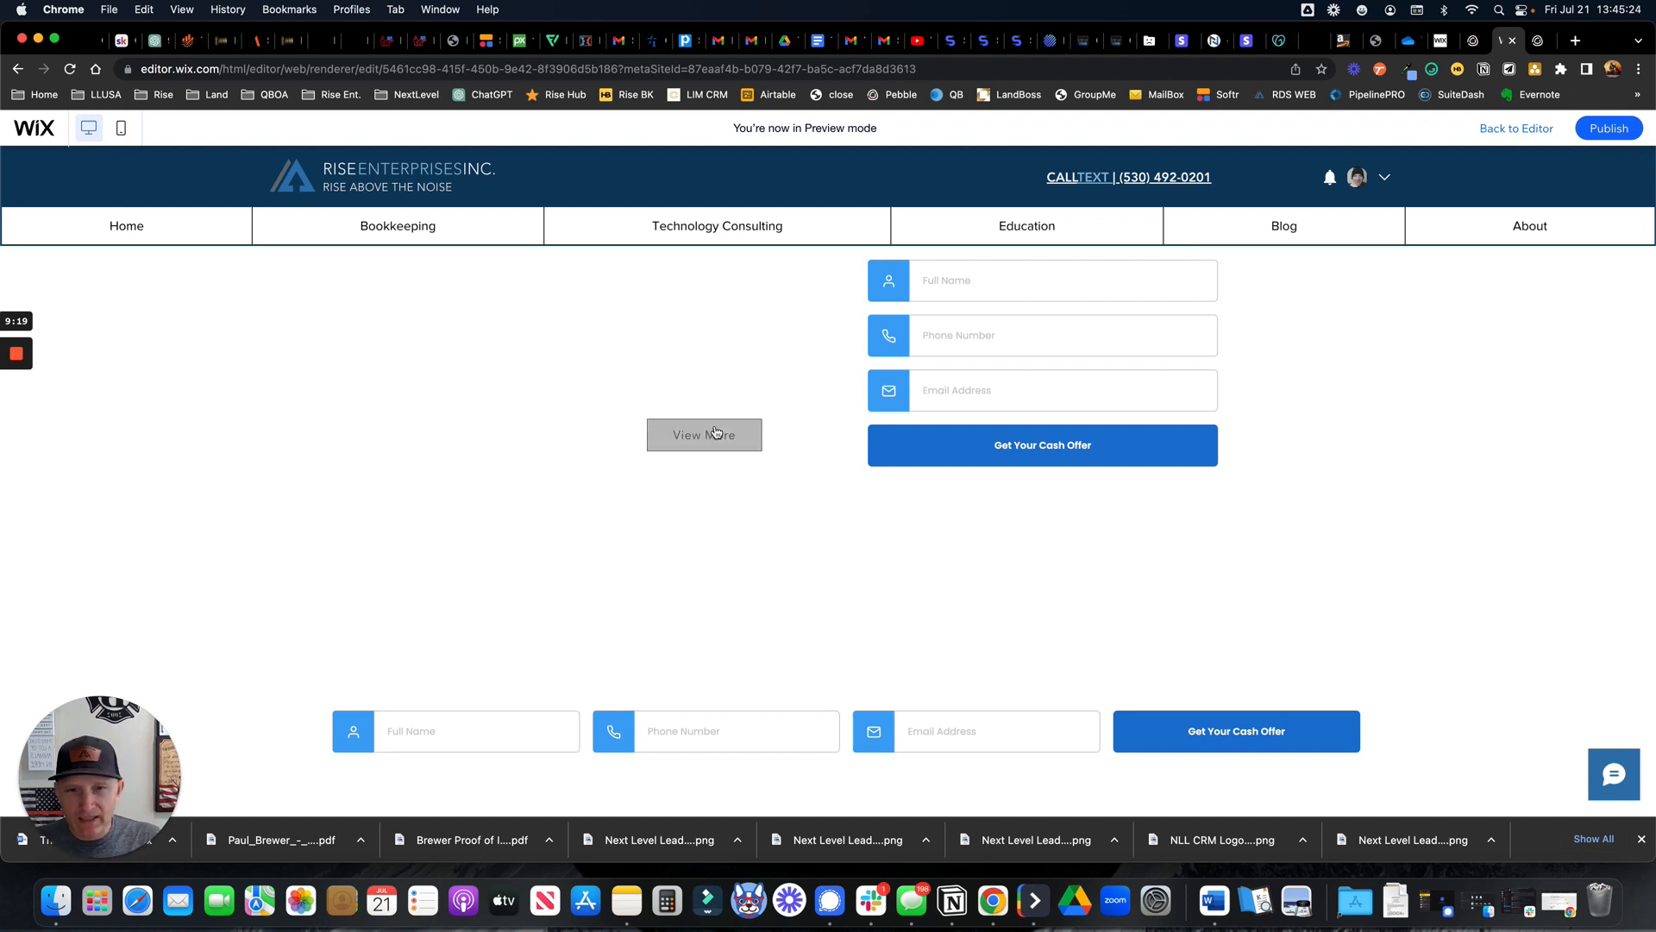
{"action": "left_click", "coordinate": [1539, 48]}
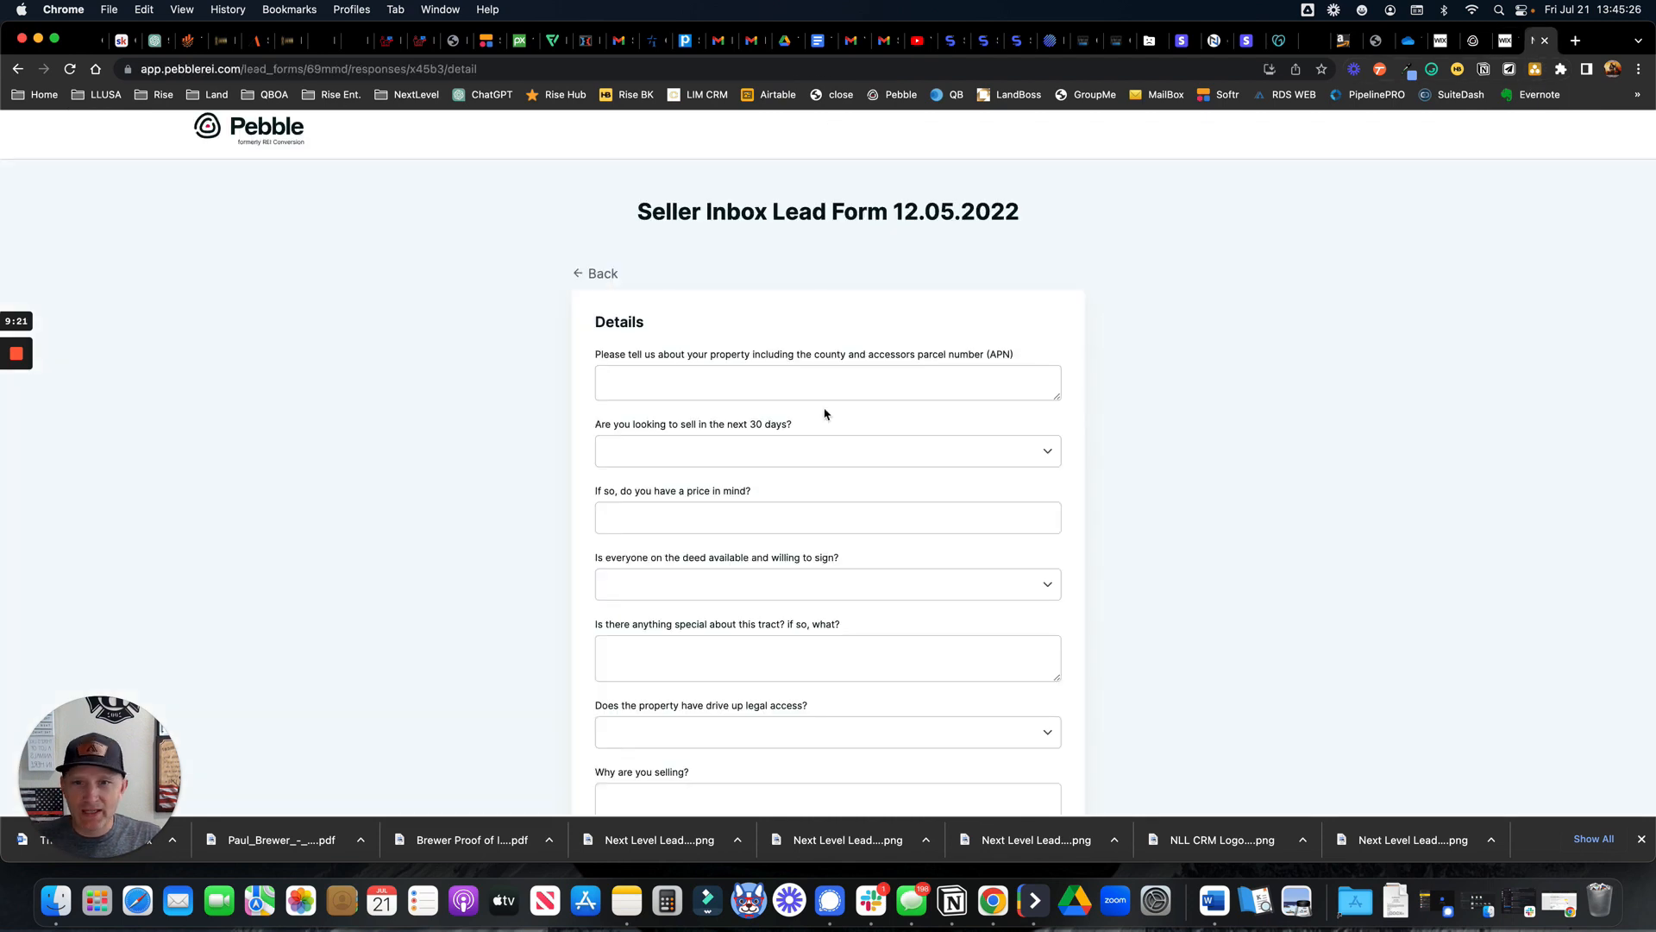
Scroll down and back up the Details questions, then switch to the blank Contact Details form
{"action": "scroll", "coordinate": [825, 414], "scroll_direction": "up", "scroll_amount": 1}
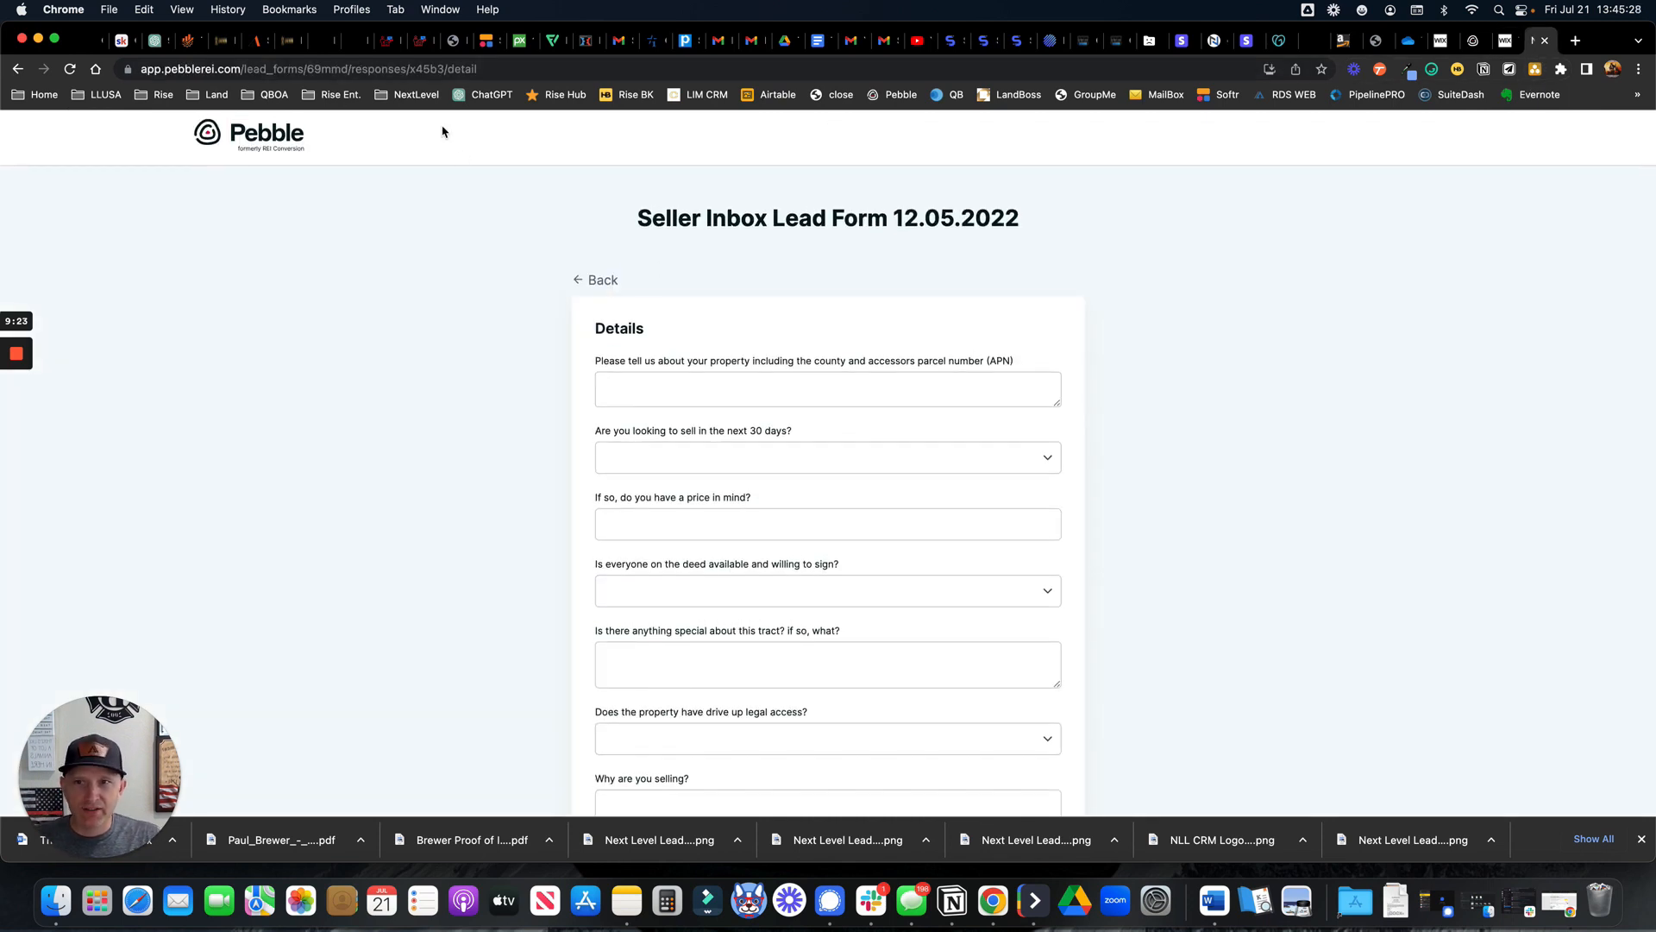
{"action": "scroll", "coordinate": [842, 507], "scroll_direction": "down", "scroll_amount": 8}
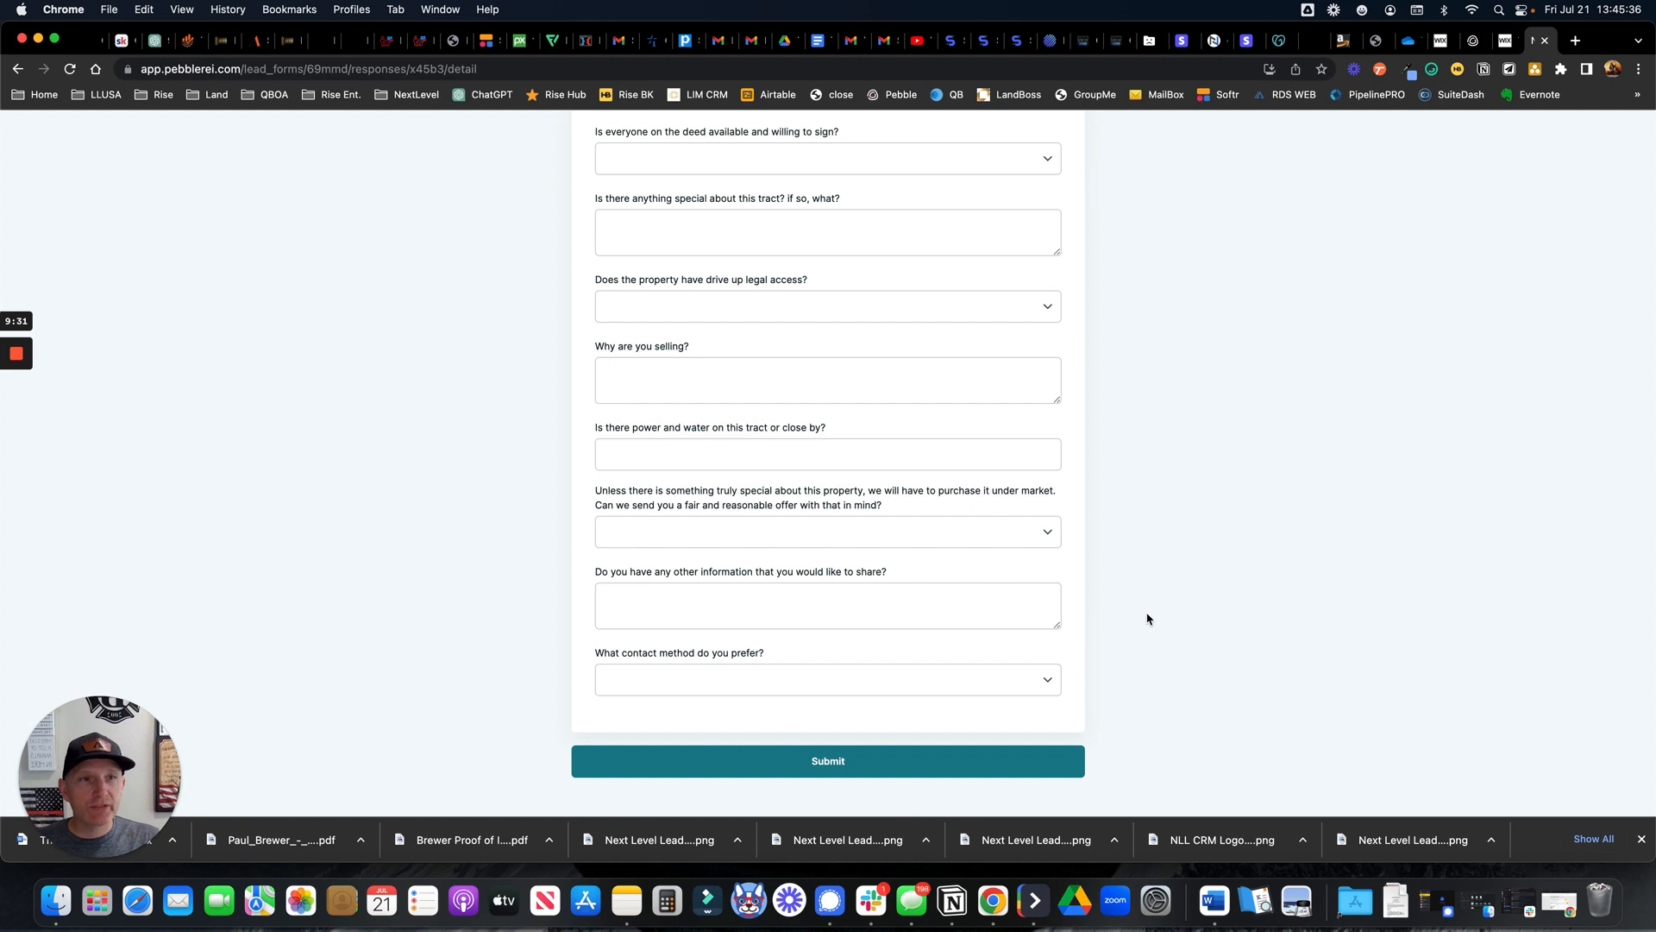
{"action": "scroll", "coordinate": [1139, 618], "scroll_direction": "up", "scroll_amount": 8}
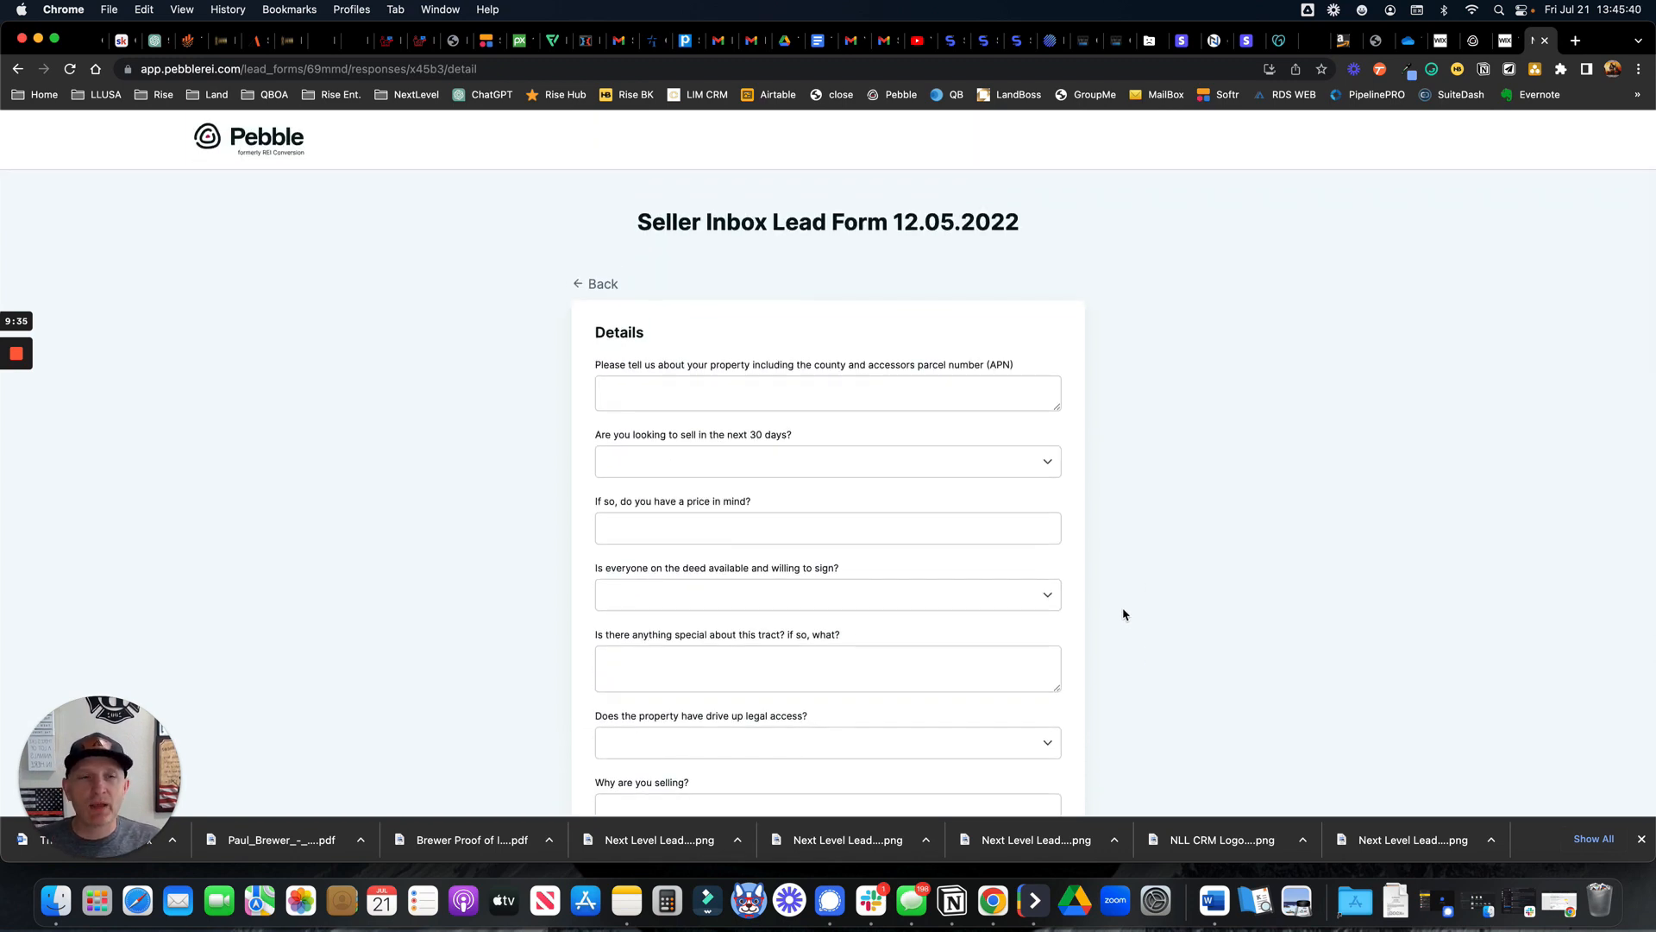
{"action": "left_click", "coordinate": [1472, 48]}
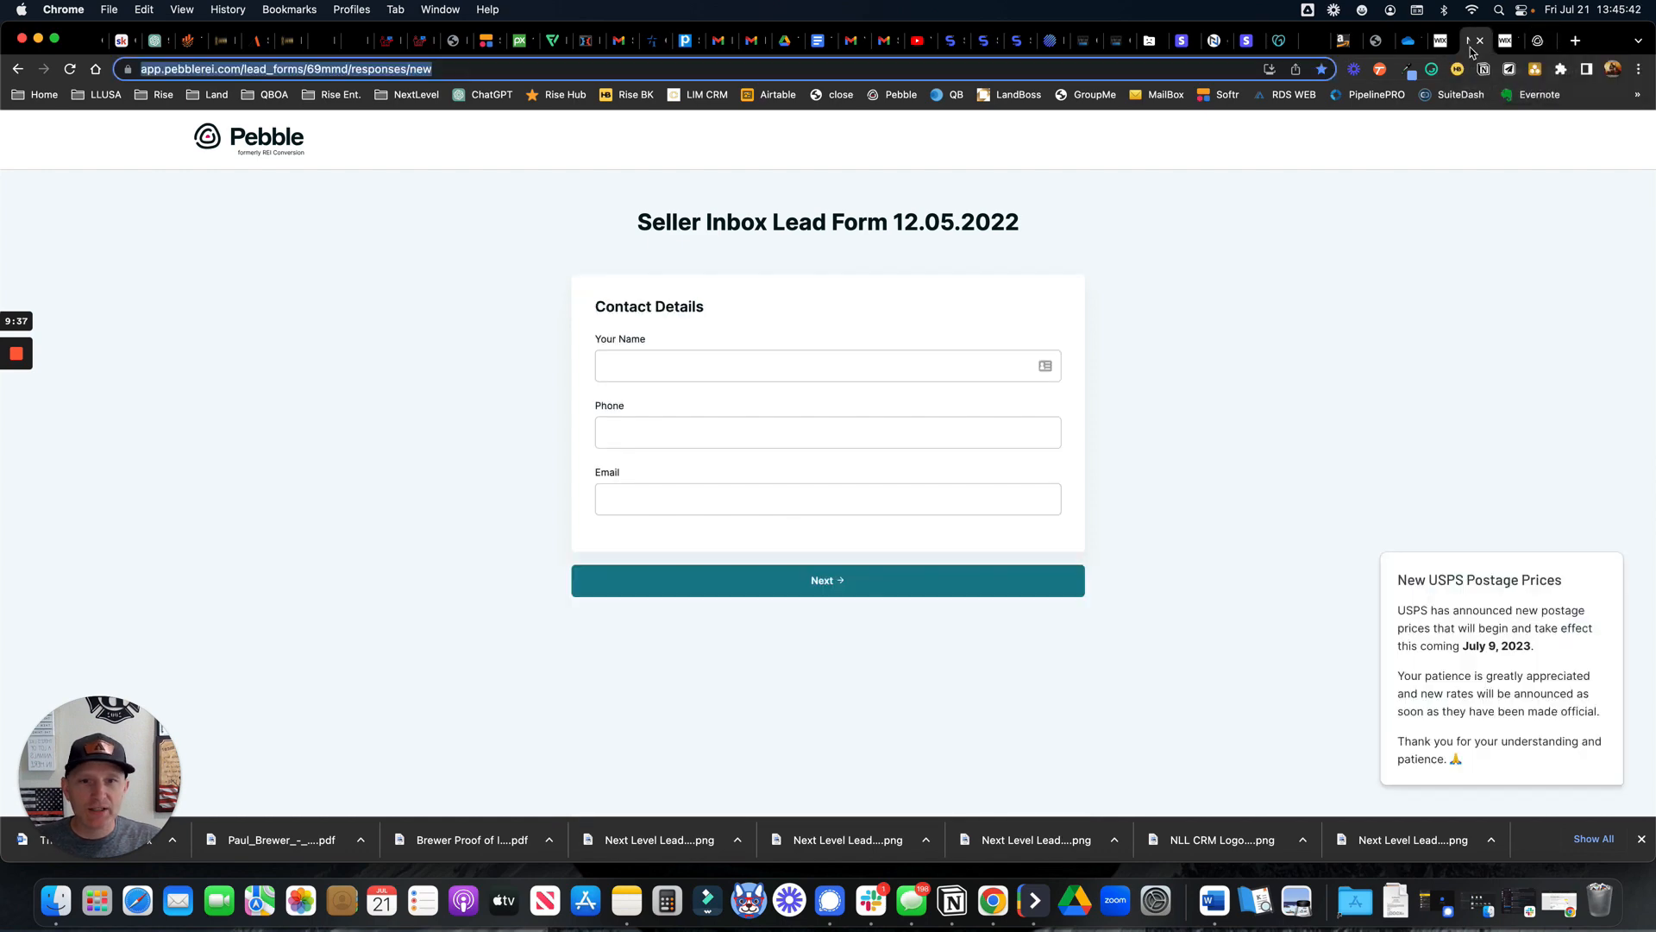
Go back to the form's settings page, opening and dismissing the options menu without choosing anything
{"action": "left_click", "coordinate": [18, 69]}
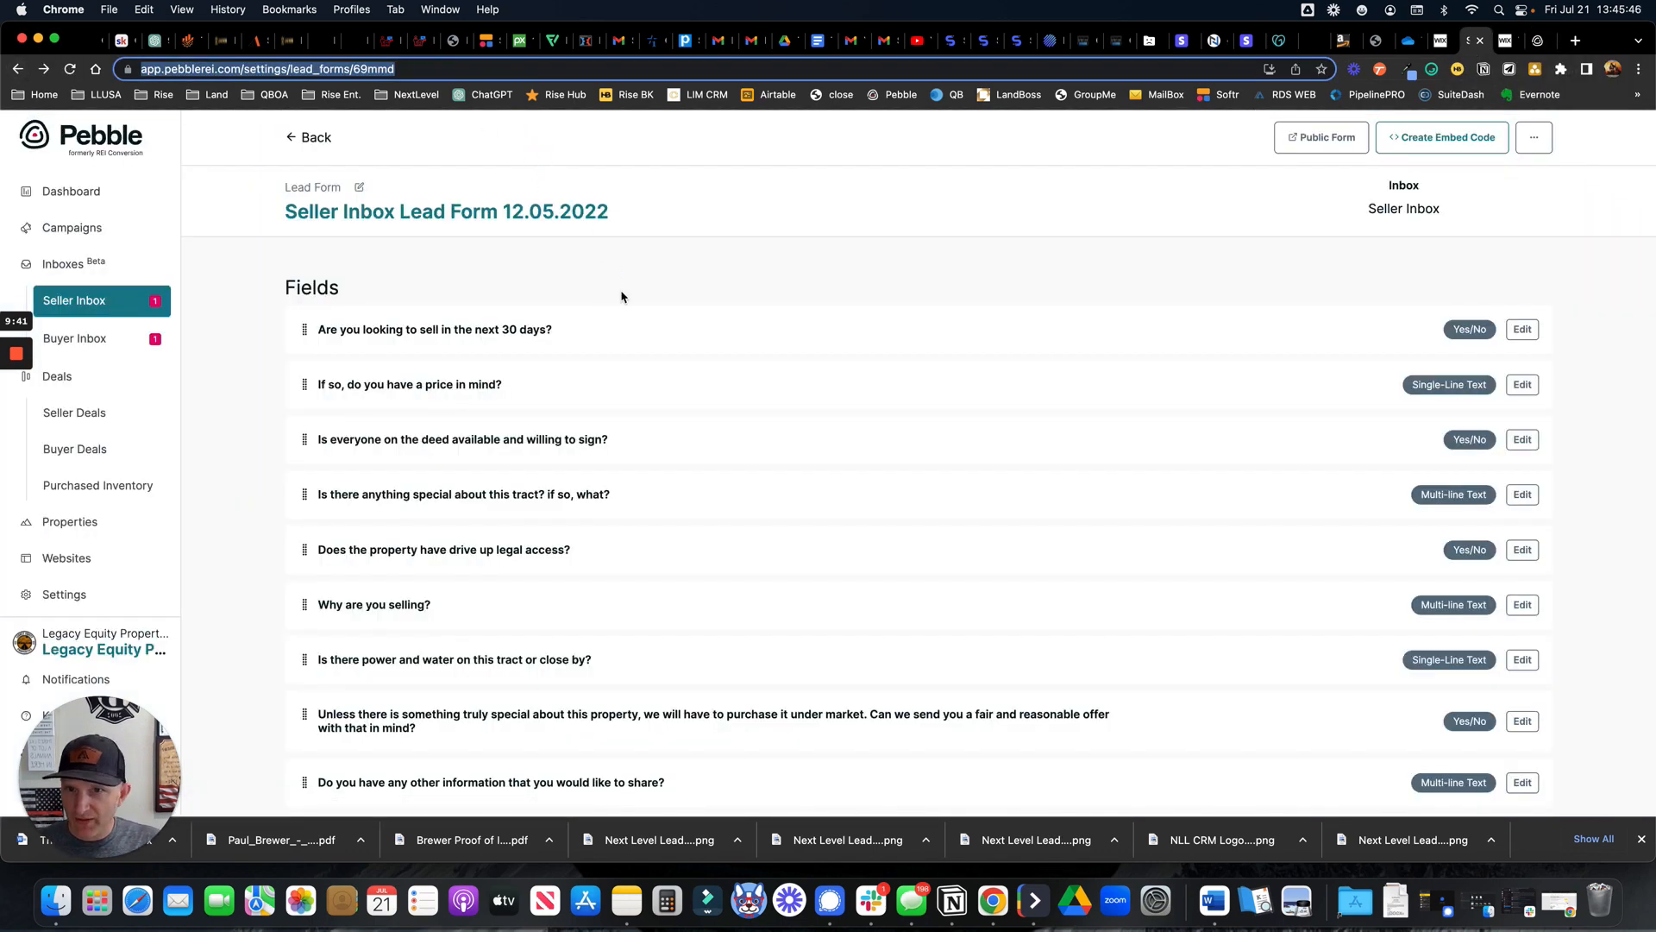
{"action": "left_click", "coordinate": [1535, 138]}
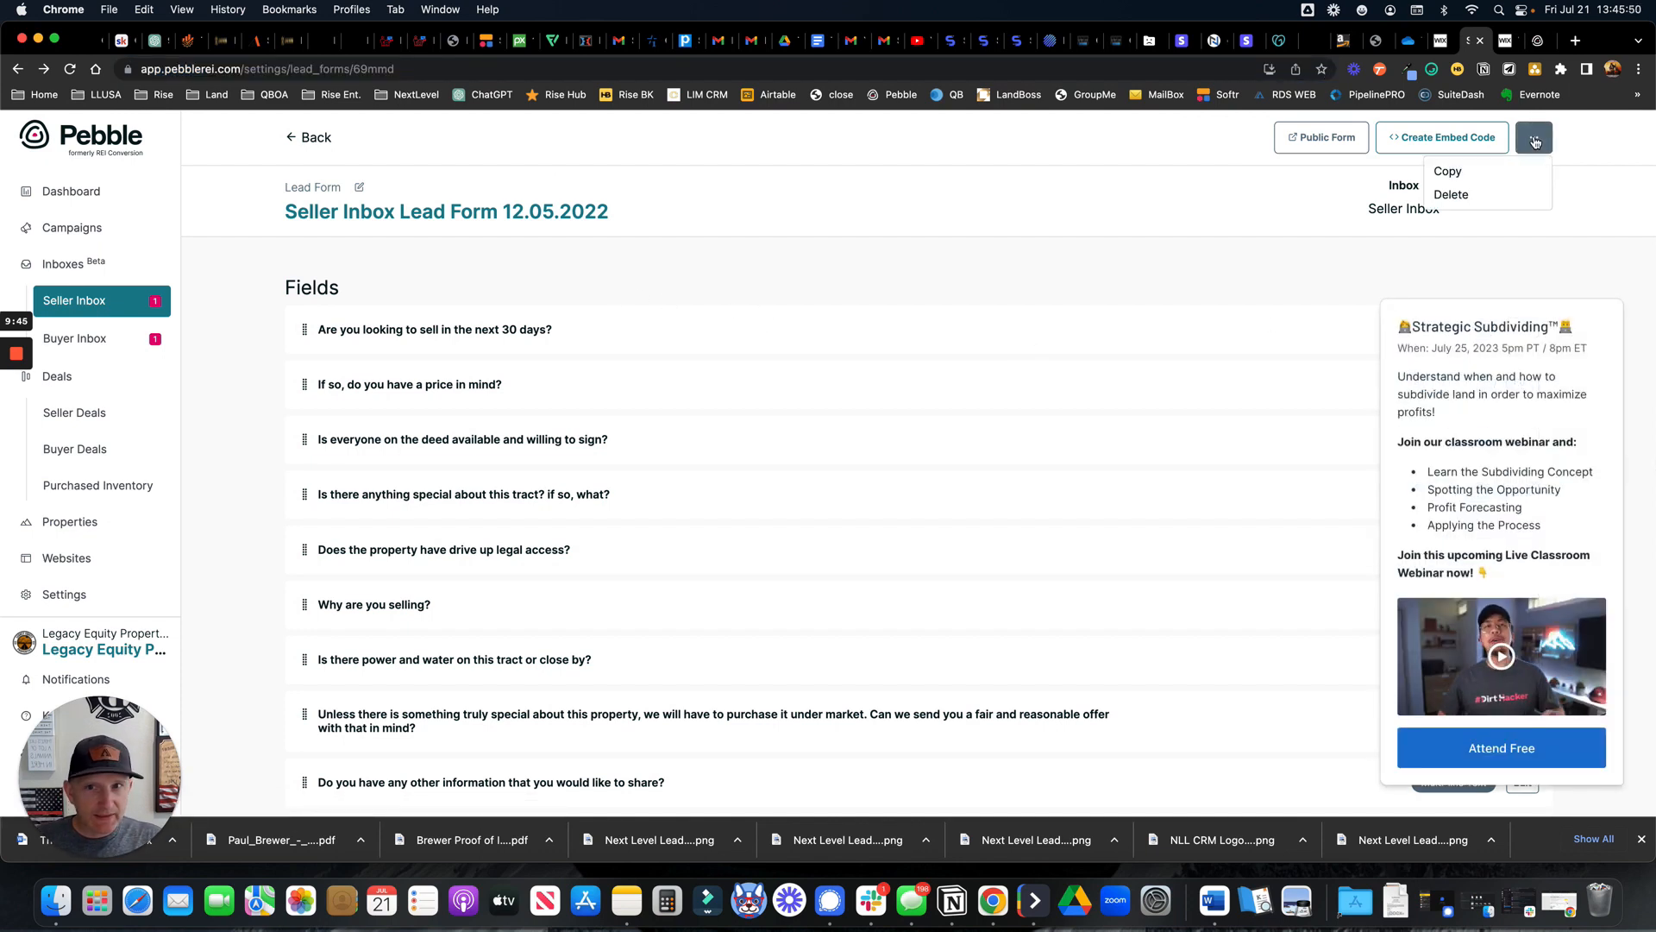
{"action": "left_click", "coordinate": [1534, 140]}
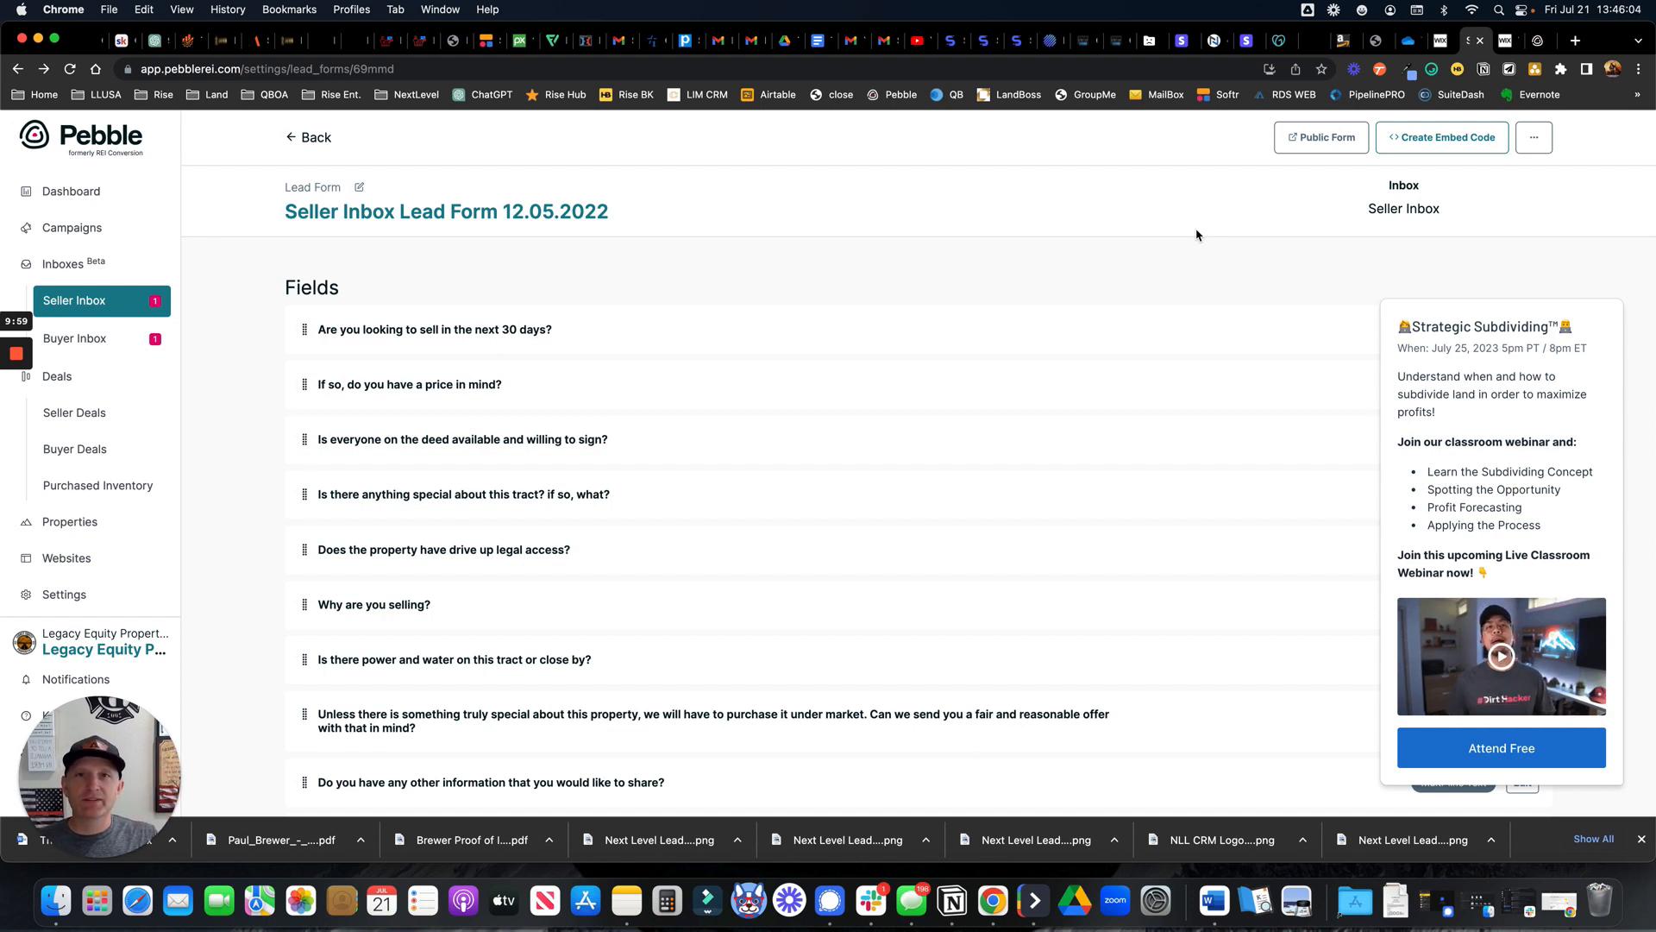
{"action": "mouse_move", "coordinate": [18, 354]}
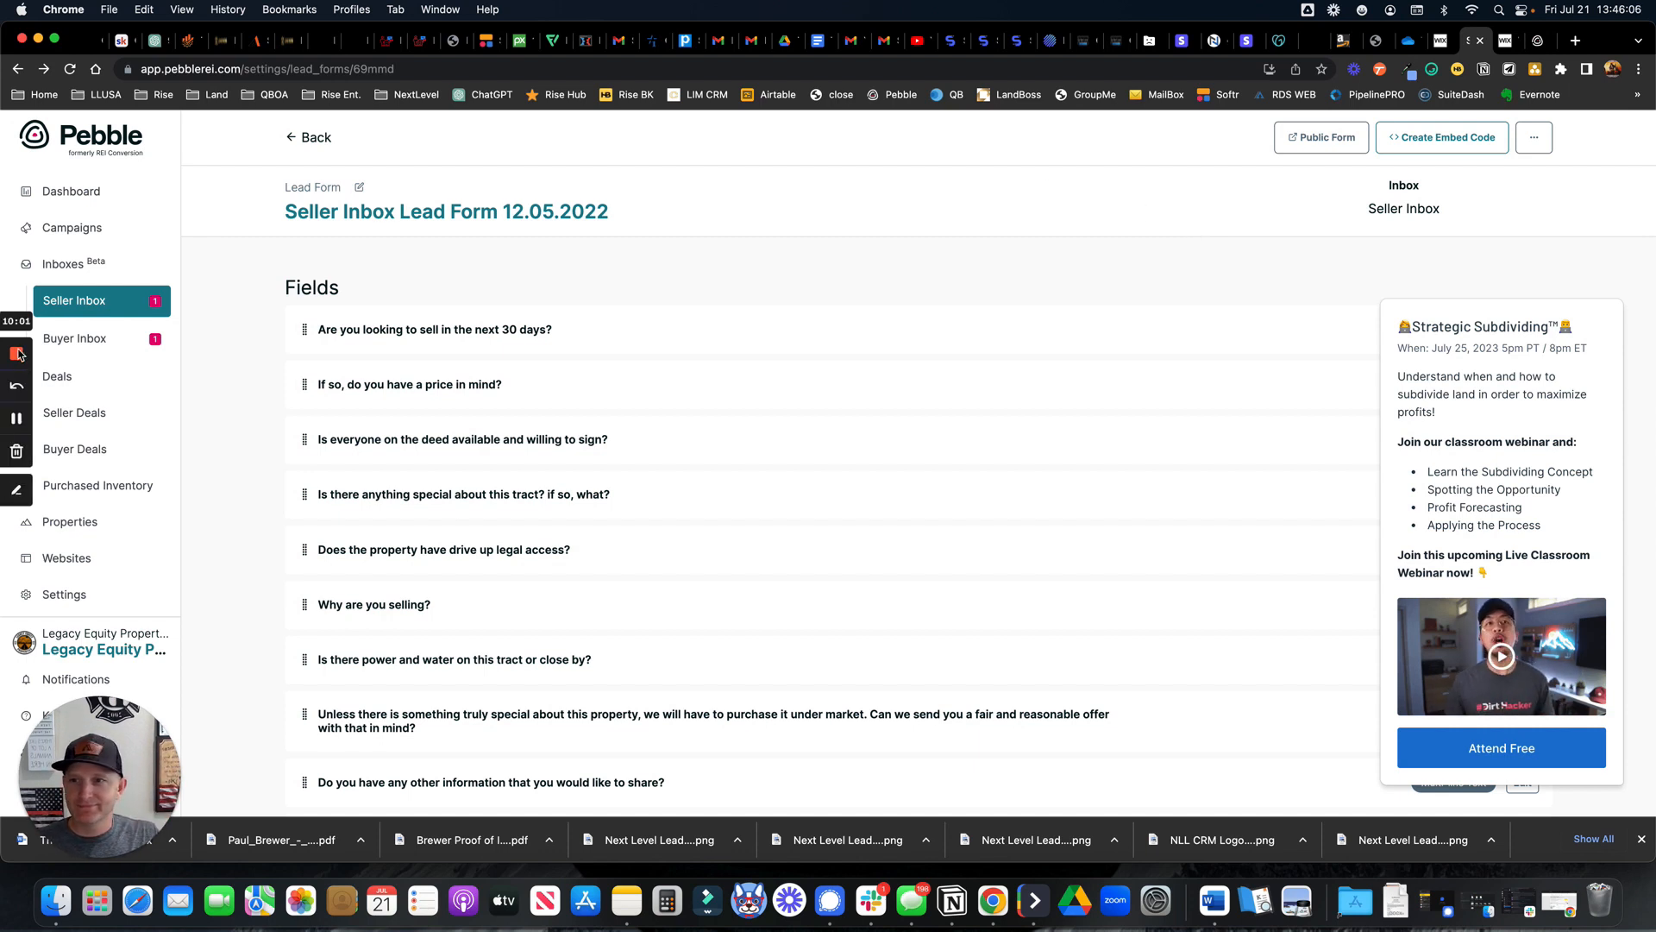